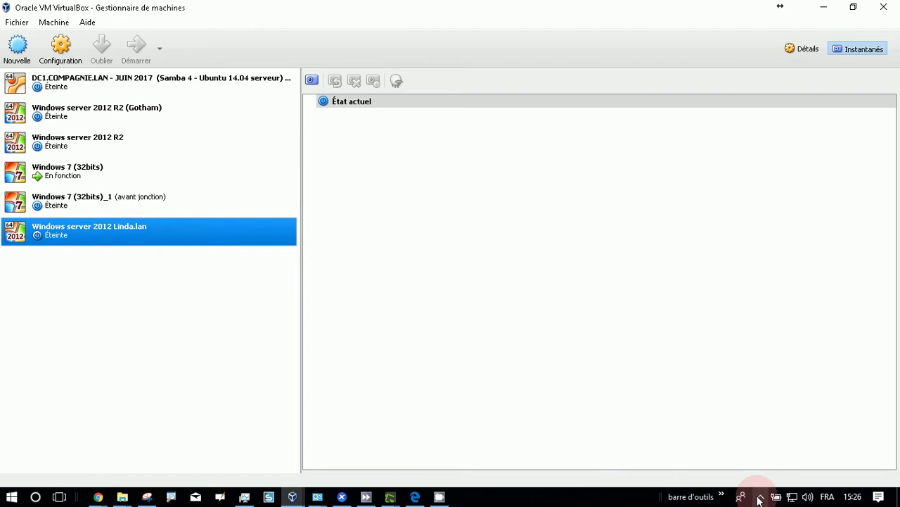
# Resume the screen recording and maximize the Windows Server 2012 virtual machine window
pyautogui.click(761, 496)
pyautogui.click(786, 422)
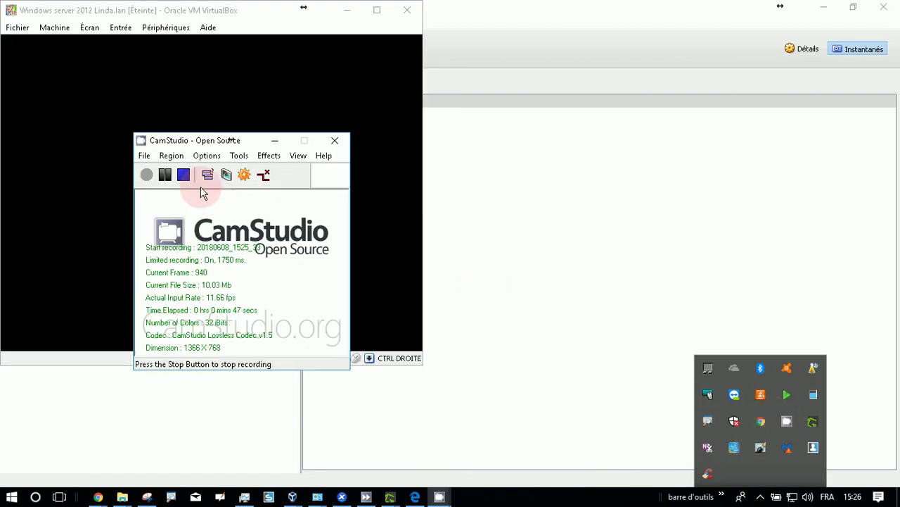
pyautogui.click(165, 175)
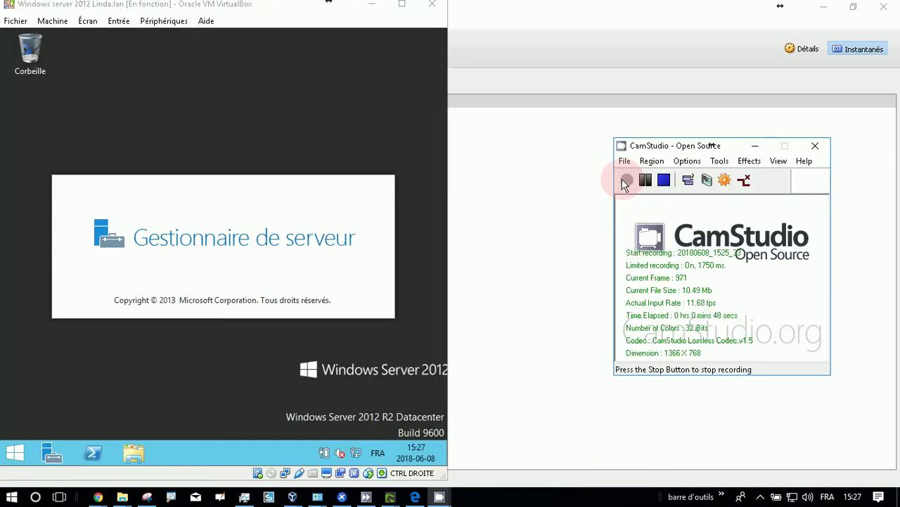
pyautogui.click(380, 55)
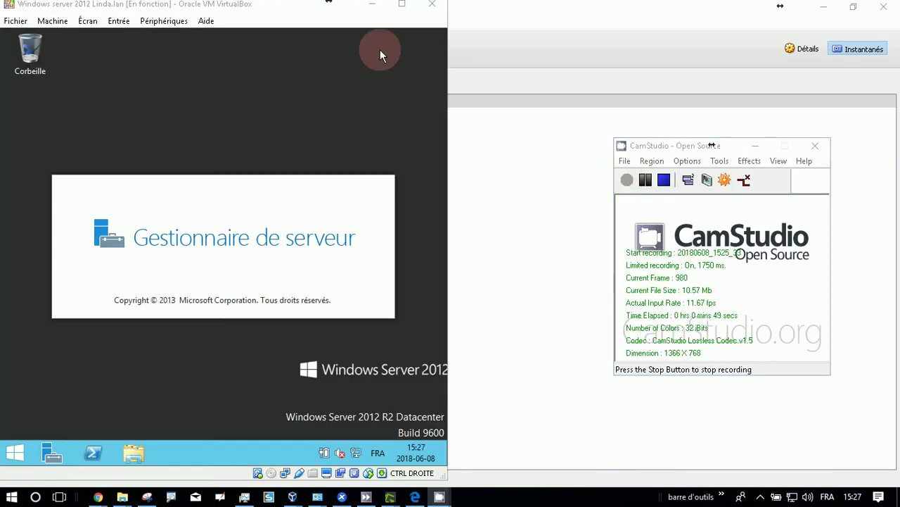
pyautogui.click(399, 6)
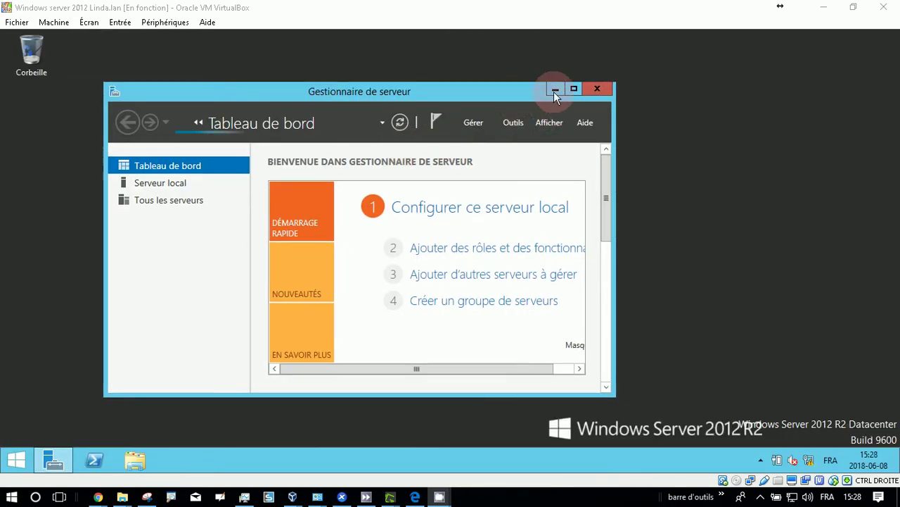
# Launch an empty Microsoft Management Console by running mmc
pyautogui.rightClick(45, 167)
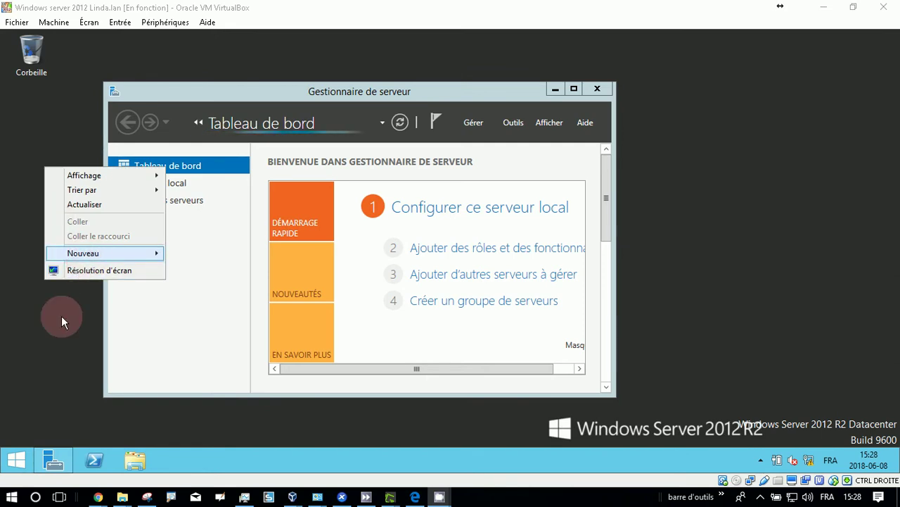
pyautogui.click(24, 342)
pyautogui.press('super+r')
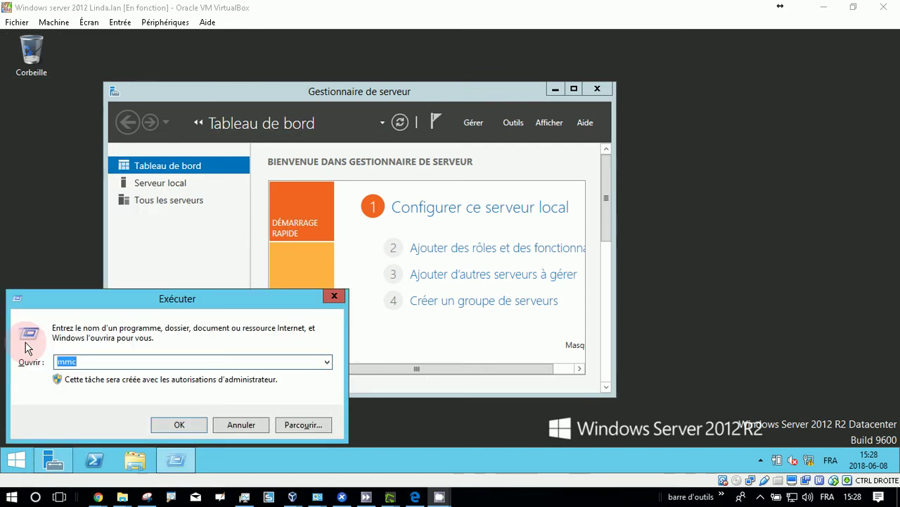
pyautogui.press('Return')
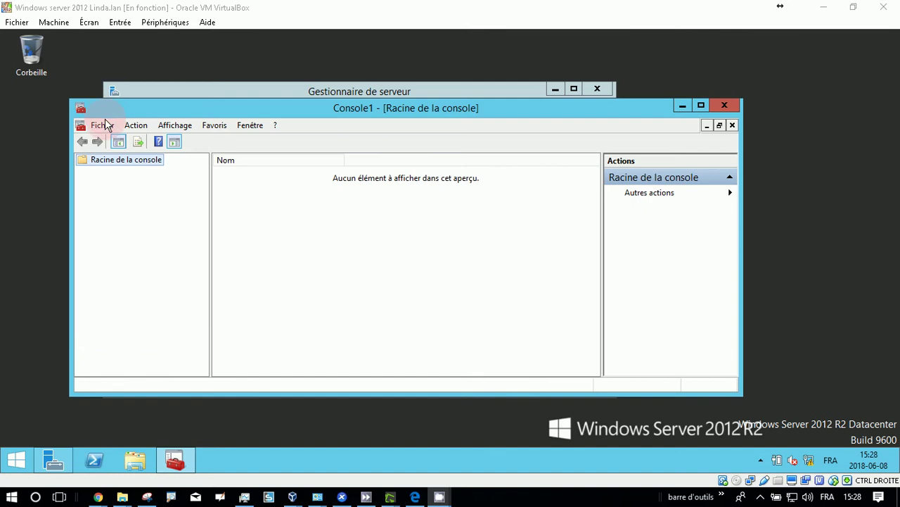
# View the Add/Remove Snap-in list, cancel without adding anything, and return to Server Manager
pyautogui.click(102, 125)
pyautogui.click(135, 203)
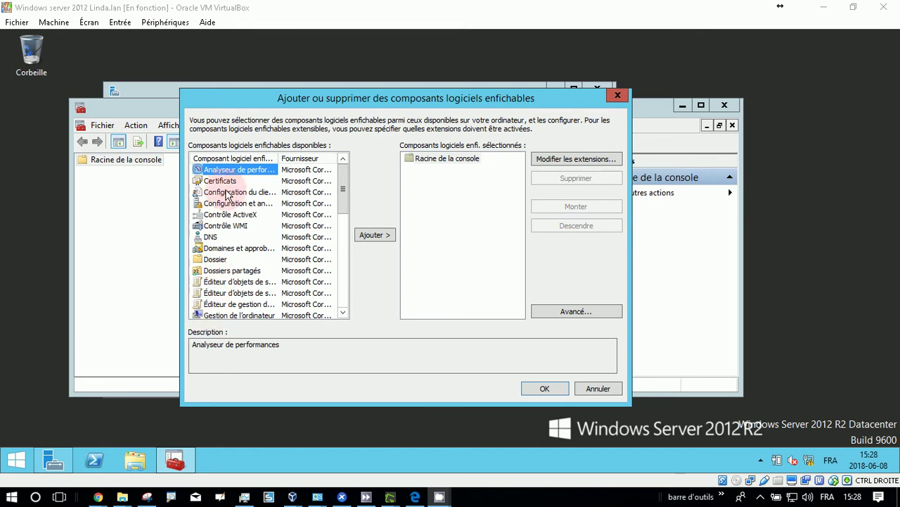
pyautogui.click(588, 390)
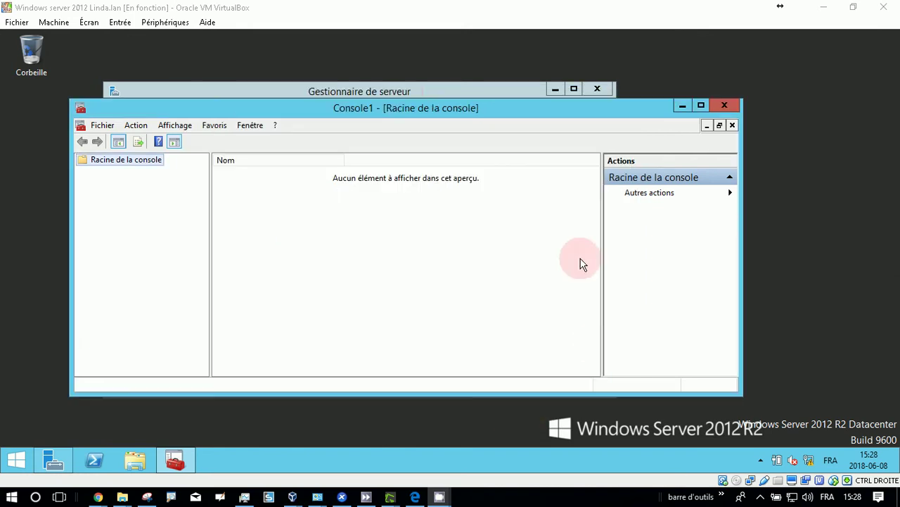
pyautogui.click(53, 460)
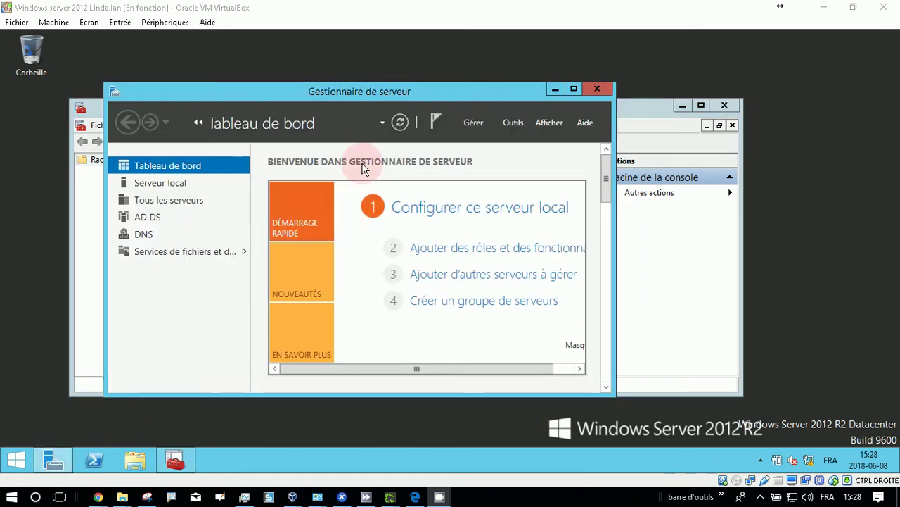
pyautogui.click(473, 123)
# Start the Add Roles and Features wizard with a role-based install targeting DC1
pyautogui.click(497, 140)
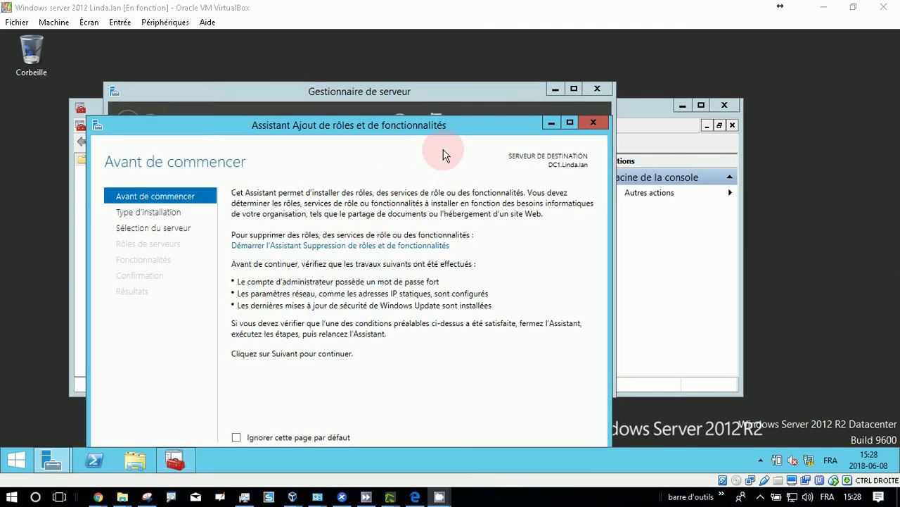
pyautogui.moveTo(444, 126); pyautogui.dragTo(448, 66)
pyautogui.click(447, 408)
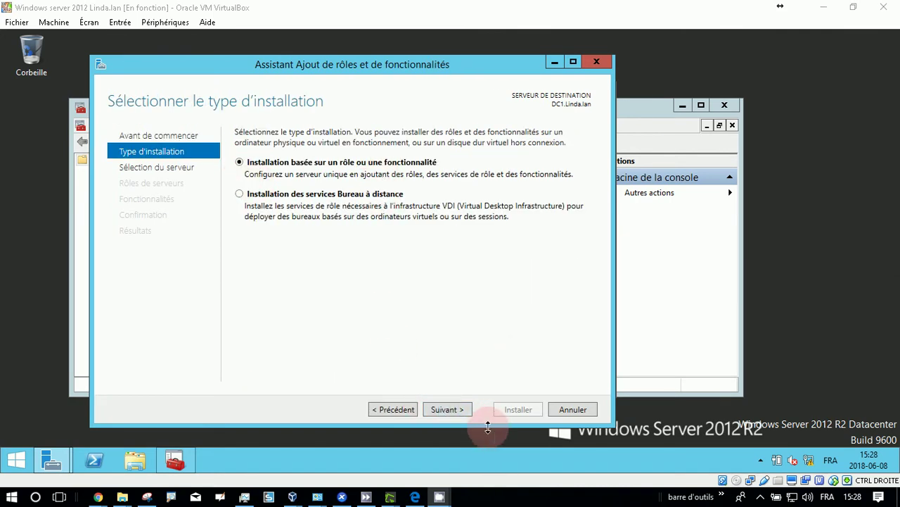
pyautogui.click(445, 410)
pyautogui.click(262, 248)
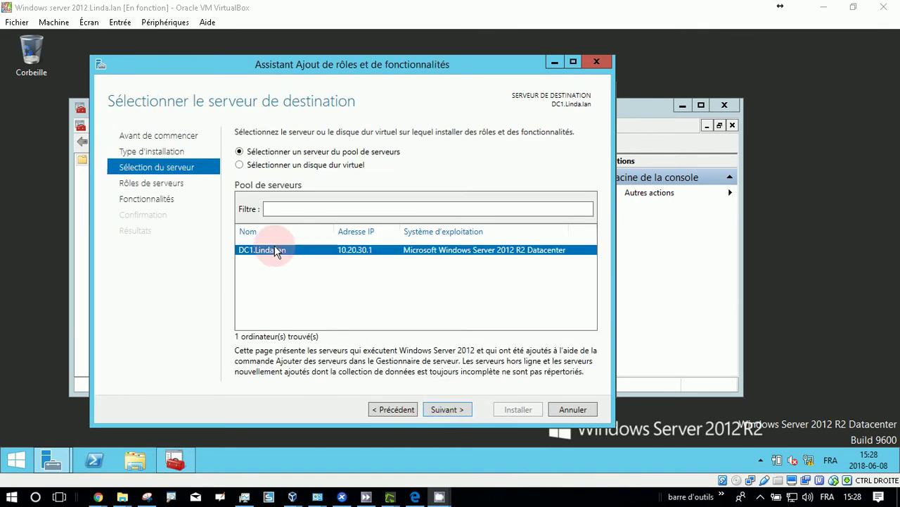
pyautogui.click(448, 408)
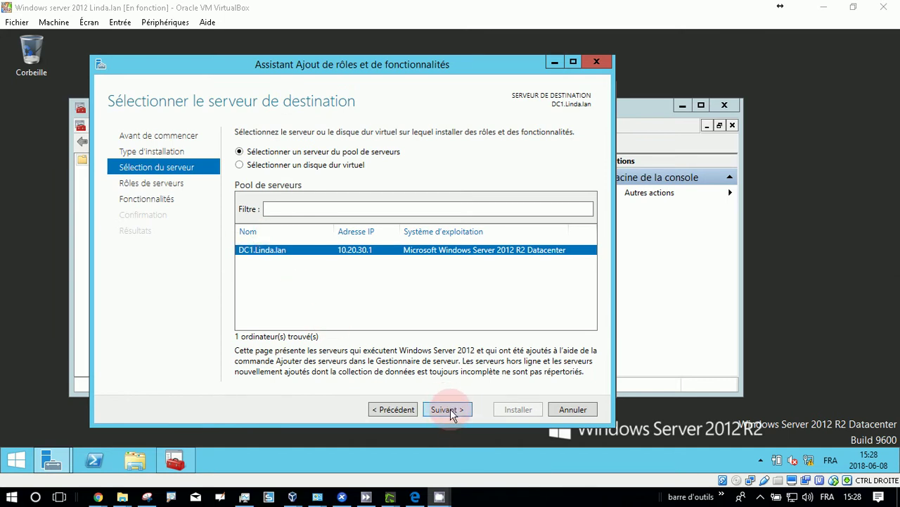
# Select the DHCP Server role with its management tools and start the installation
pyautogui.click(263, 244)
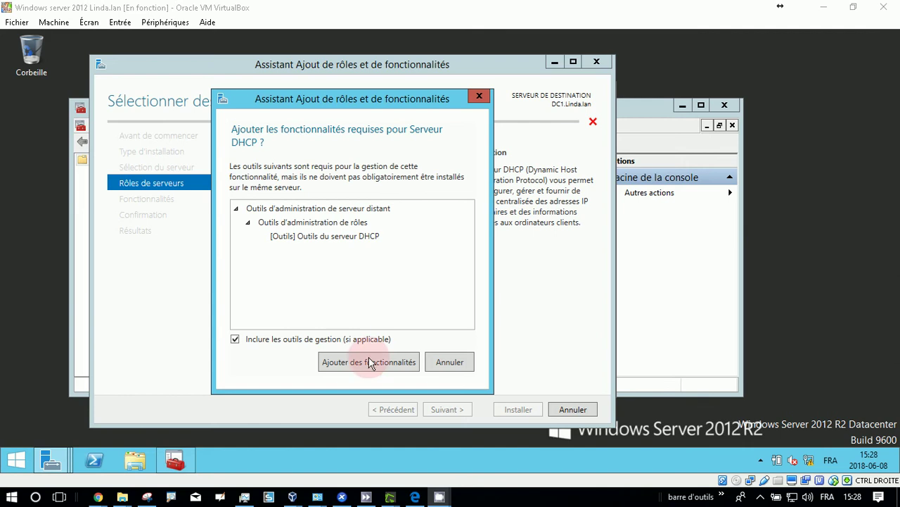
pyautogui.click(376, 362)
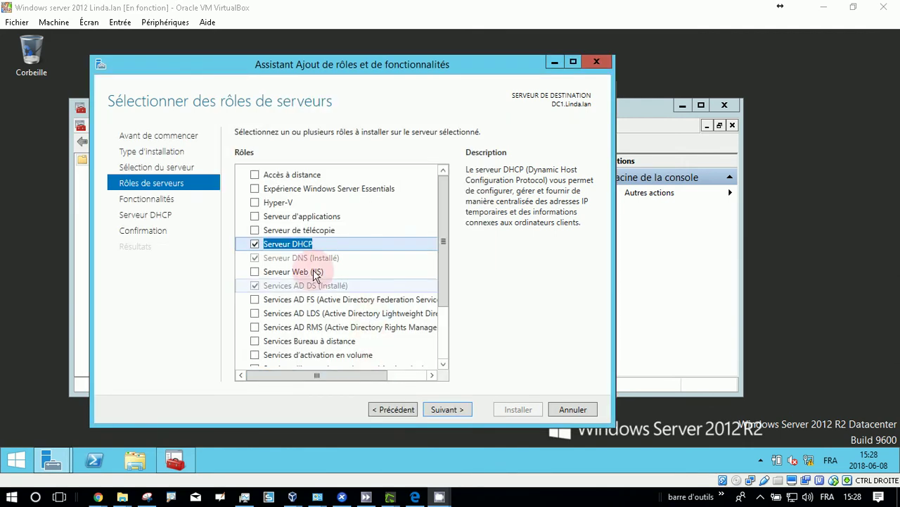
pyautogui.click(400, 413)
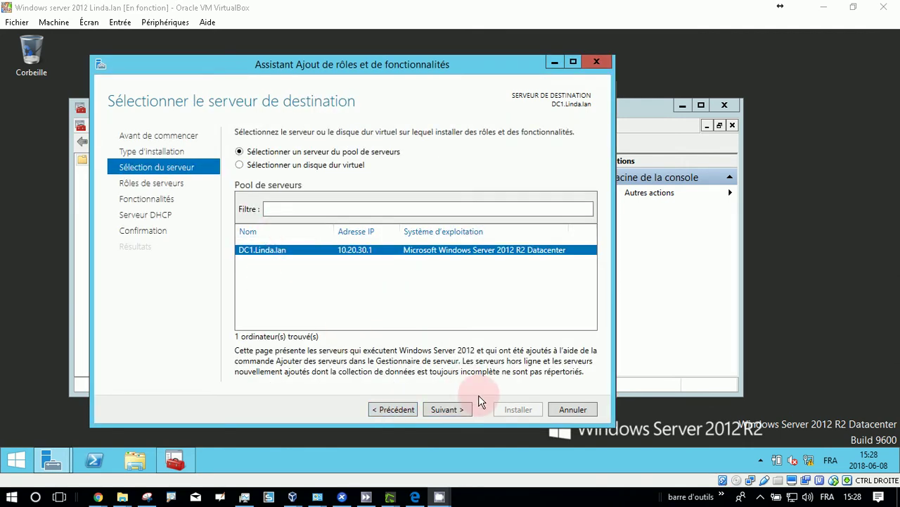
pyautogui.click(432, 404)
pyautogui.click(271, 247)
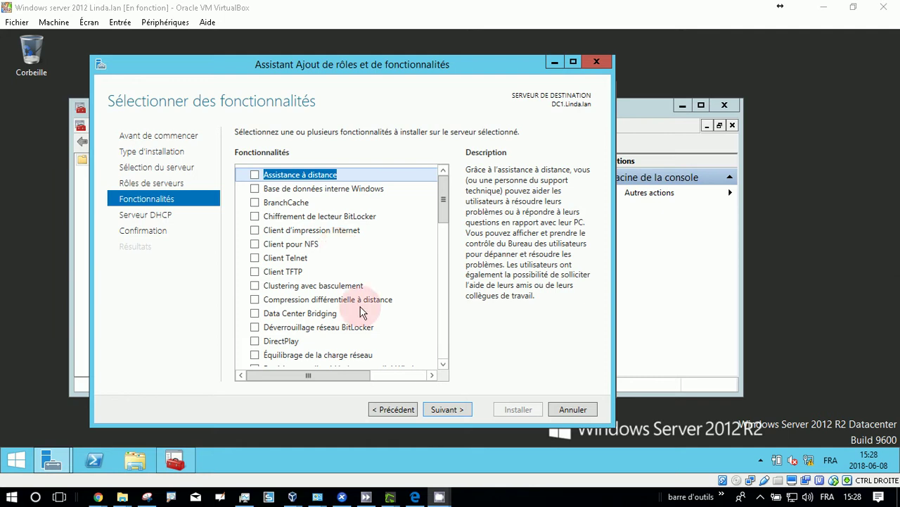
pyautogui.click(444, 409)
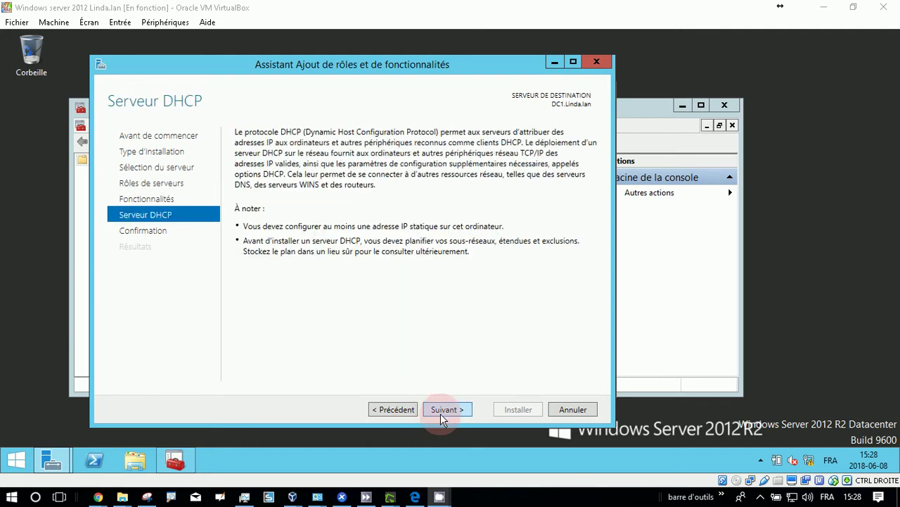
pyautogui.click(445, 411)
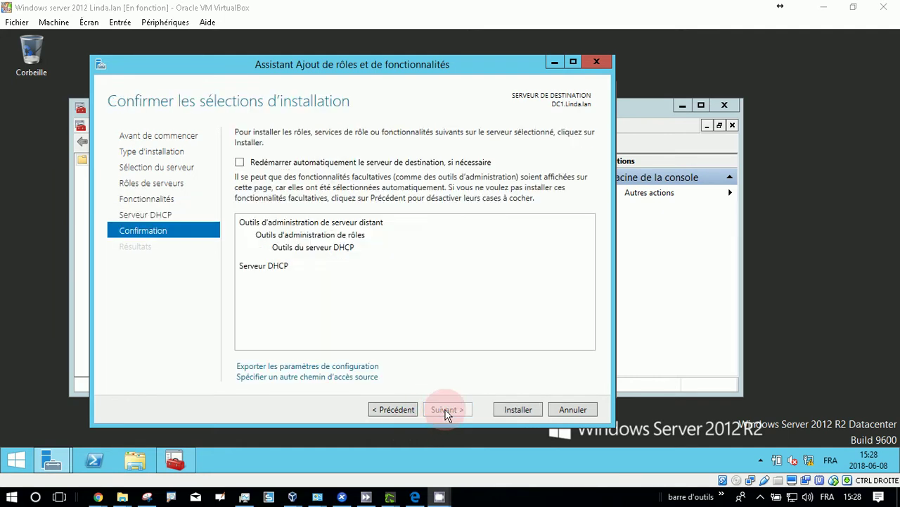
pyautogui.click(521, 411)
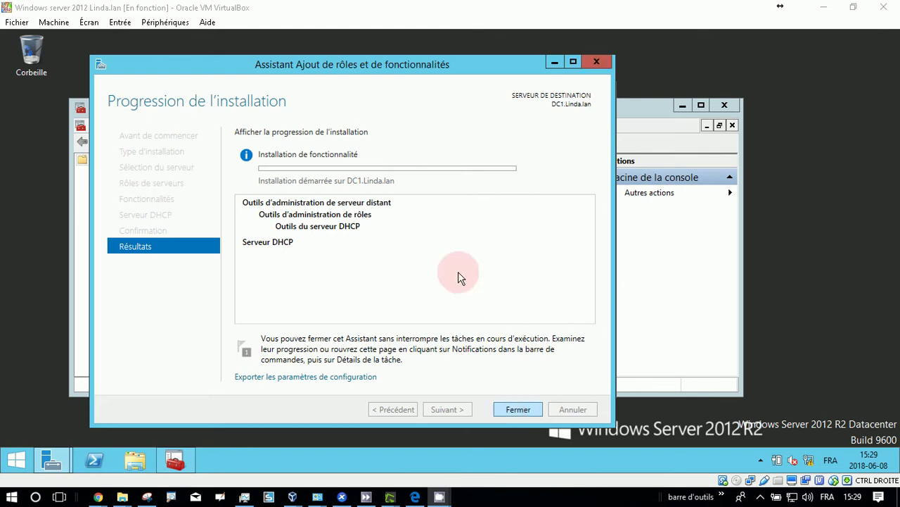
pyautogui.moveTo(332, 69); pyautogui.dragTo(570, 92)
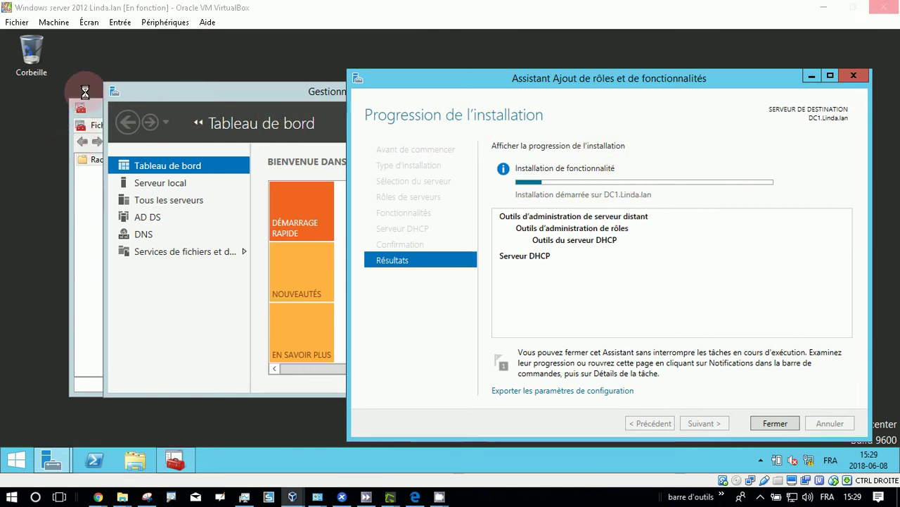
# Minimize the recorder, wait for the DHCP Server install to succeed, and close the wizard
pyautogui.hotkey('alt', 'Tab')
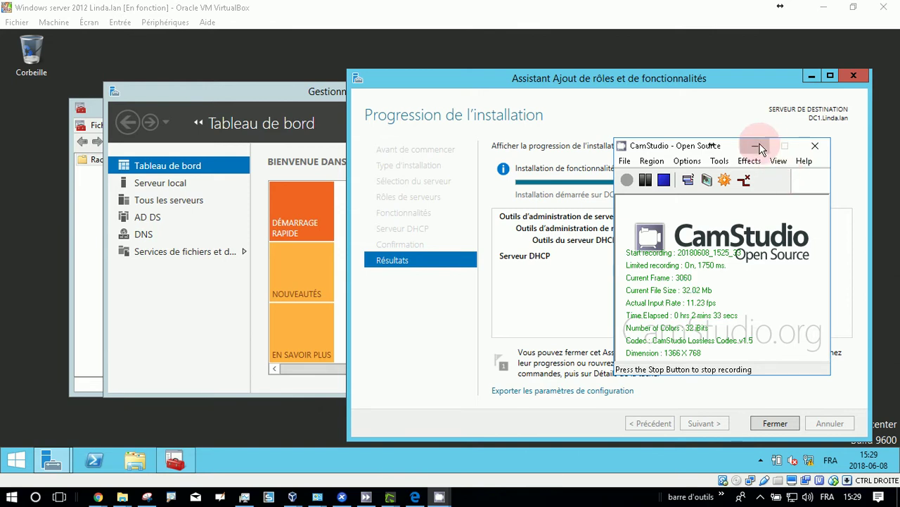
pyautogui.click(758, 147)
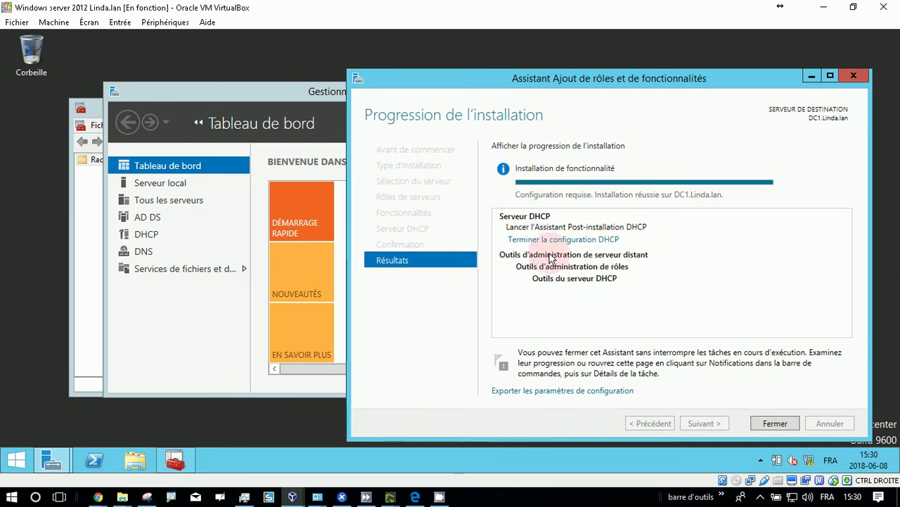
pyautogui.click(777, 424)
# Add the DHCP snap-in to the console and expand the dc1.linda.lan server
pyautogui.click(106, 127)
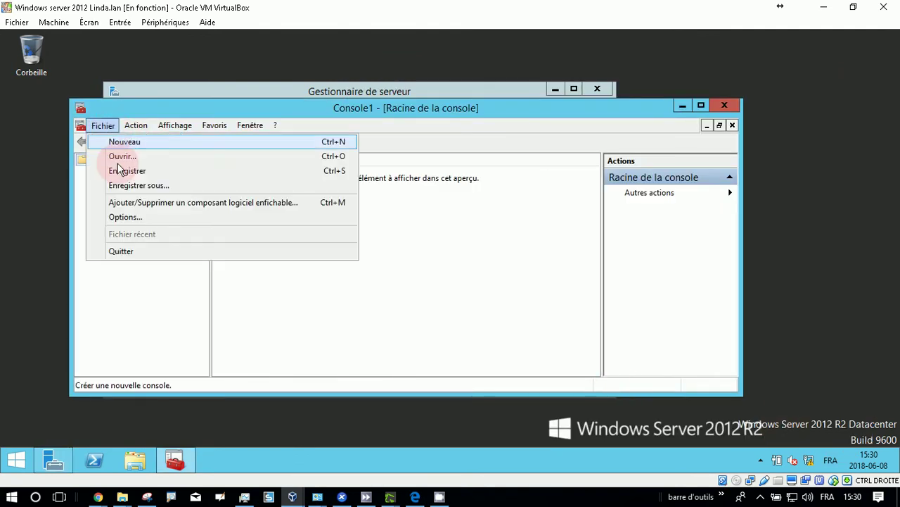
pyautogui.click(144, 203)
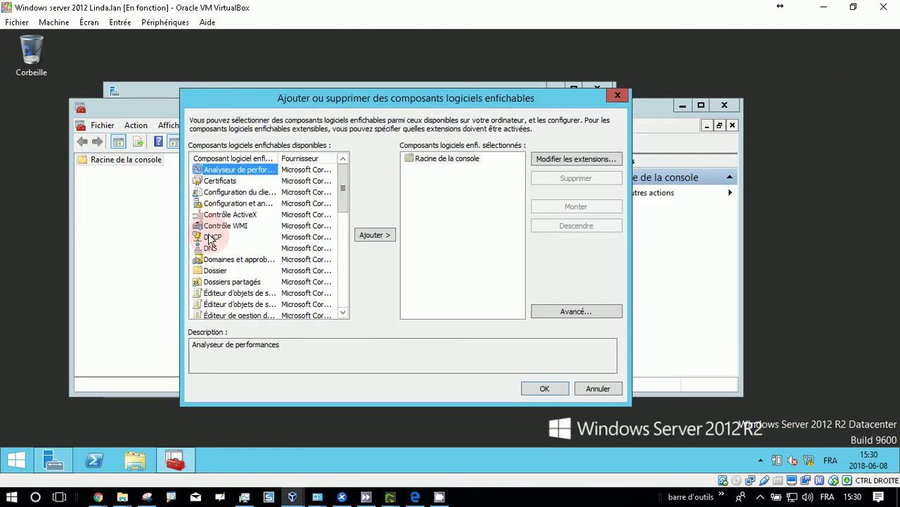
pyautogui.click(235, 238)
pyautogui.click(385, 236)
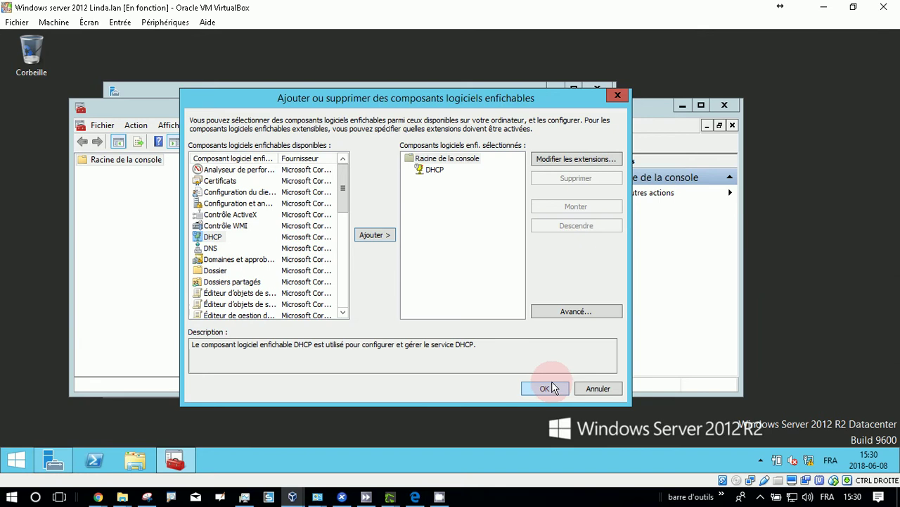
pyautogui.click(547, 387)
pyautogui.click(112, 172)
pyautogui.click(83, 171)
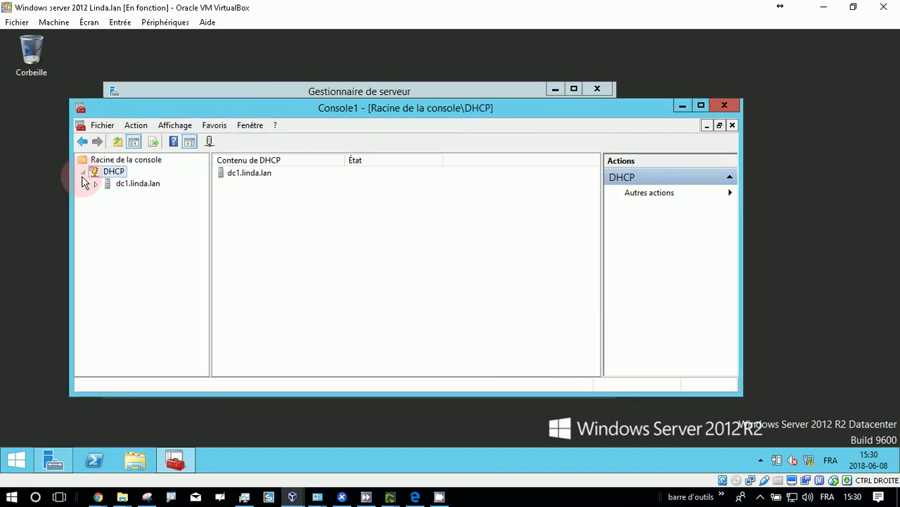
pyautogui.click(97, 184)
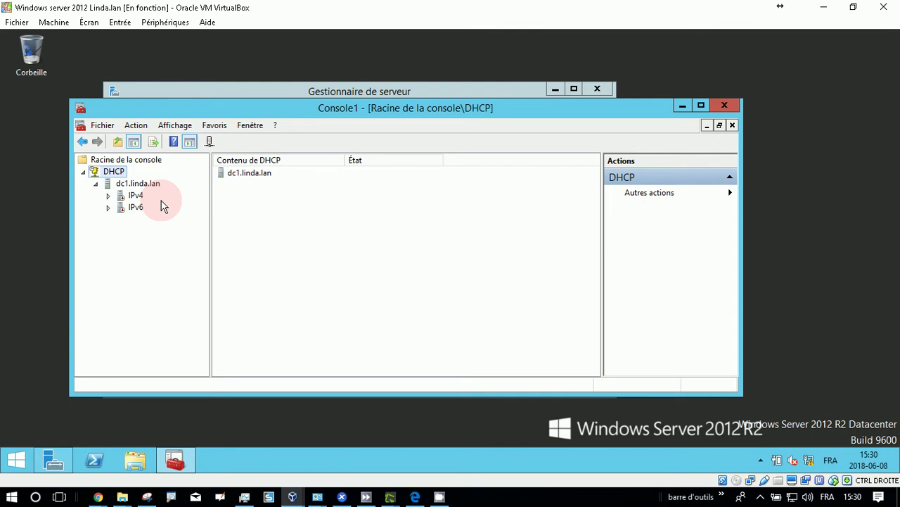
# Authorize dc1.linda.lan and refresh the console so IPv4 and IPv6 show active
pyautogui.click(109, 196)
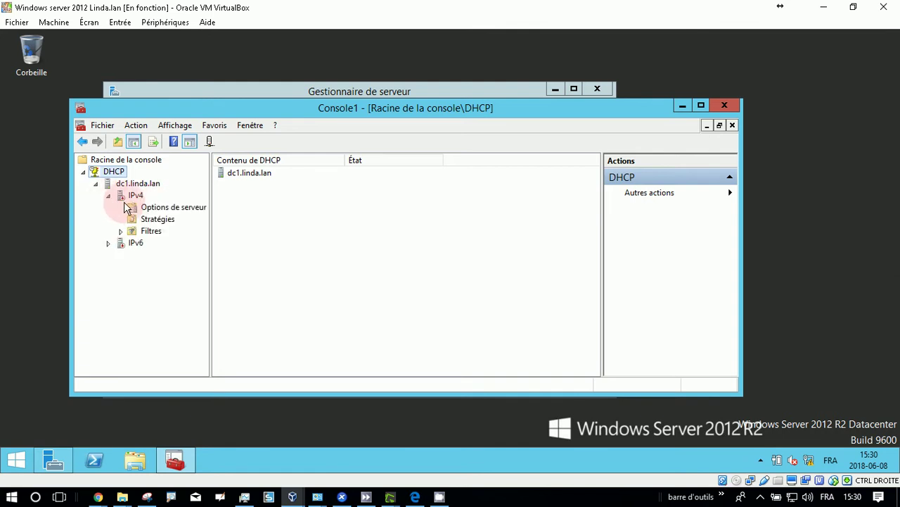
pyautogui.rightClick(126, 197)
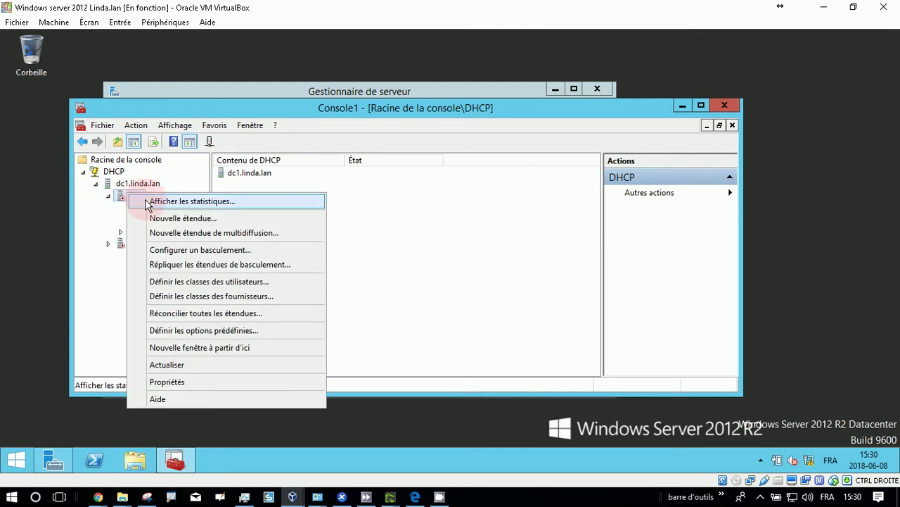
pyautogui.click(111, 204)
pyautogui.click(162, 207)
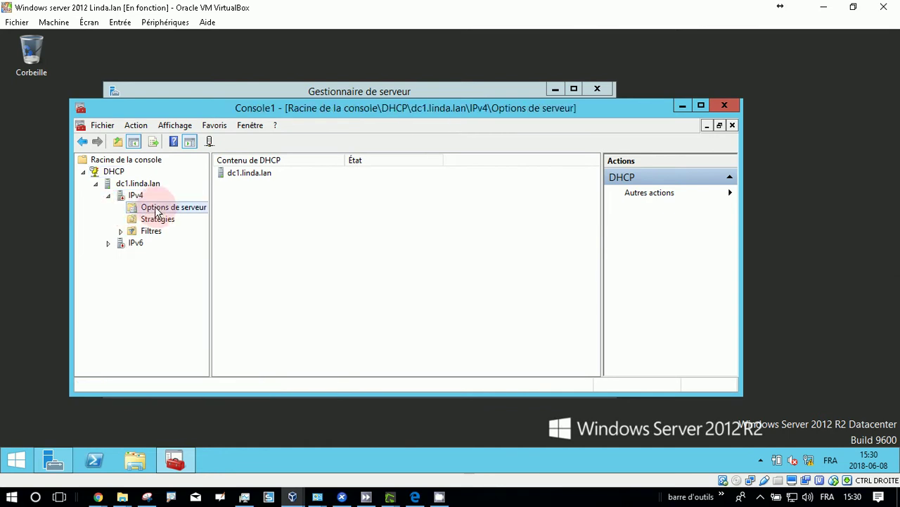
pyautogui.click(133, 195)
pyautogui.click(134, 185)
pyautogui.rightClick(132, 188)
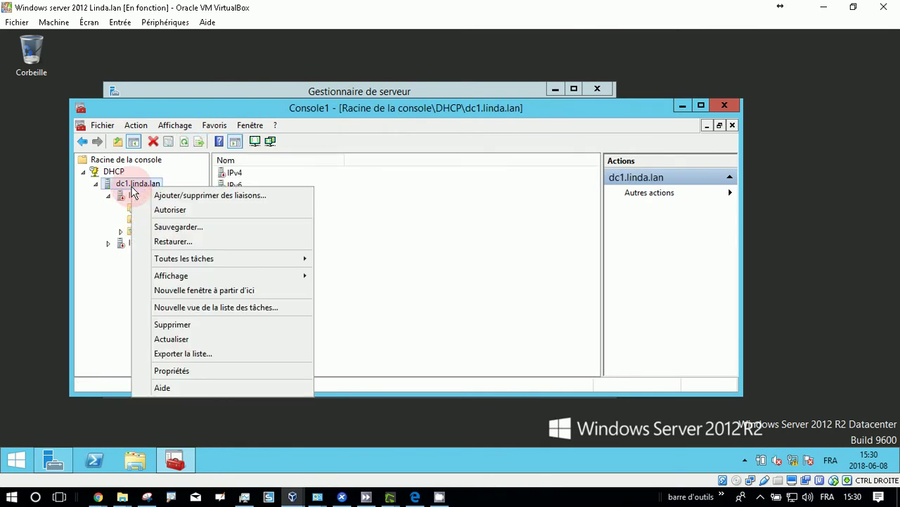
pyautogui.click(173, 211)
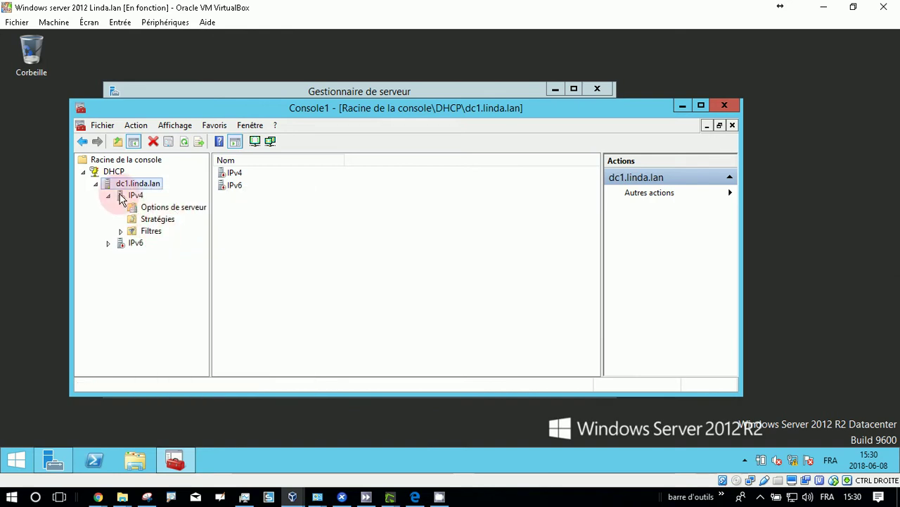
pyautogui.click(185, 142)
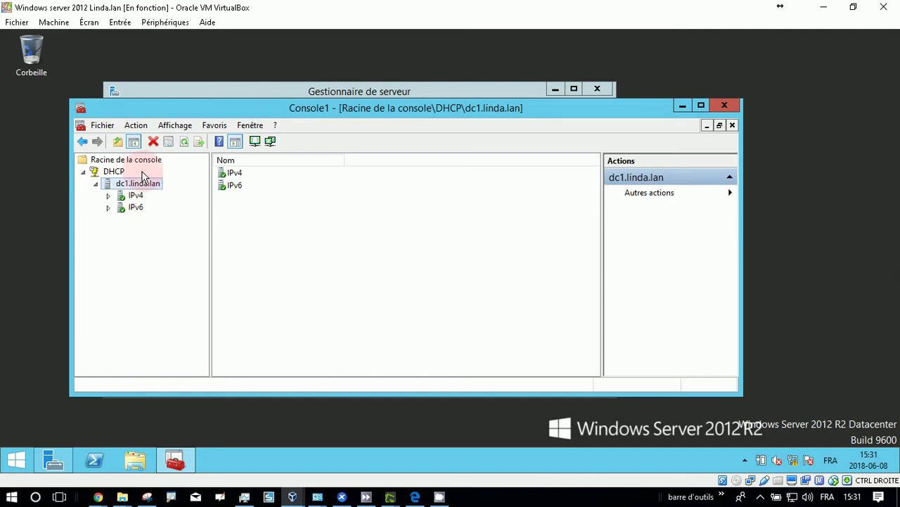
# Start the New Scope wizard on the IPv4 node and reach the scope name page
pyautogui.rightClick(125, 184)
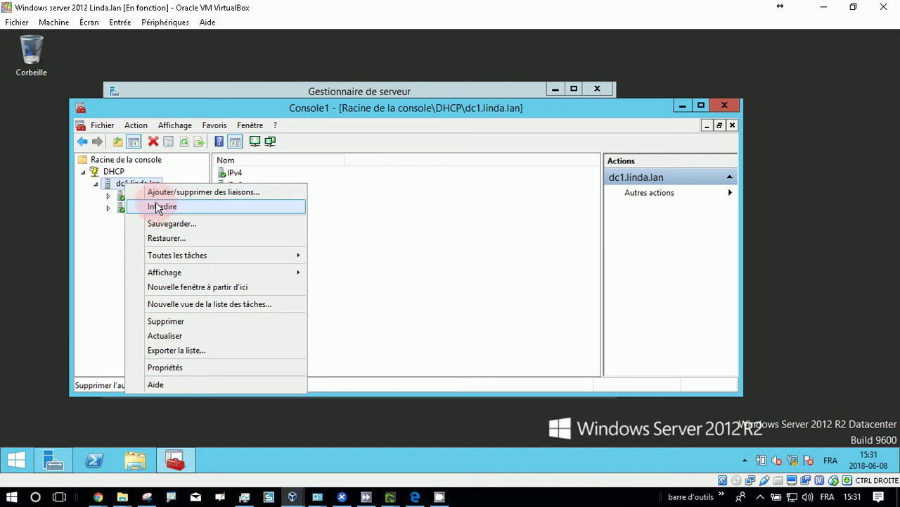
pyautogui.click(97, 249)
pyautogui.doubleClick(131, 197)
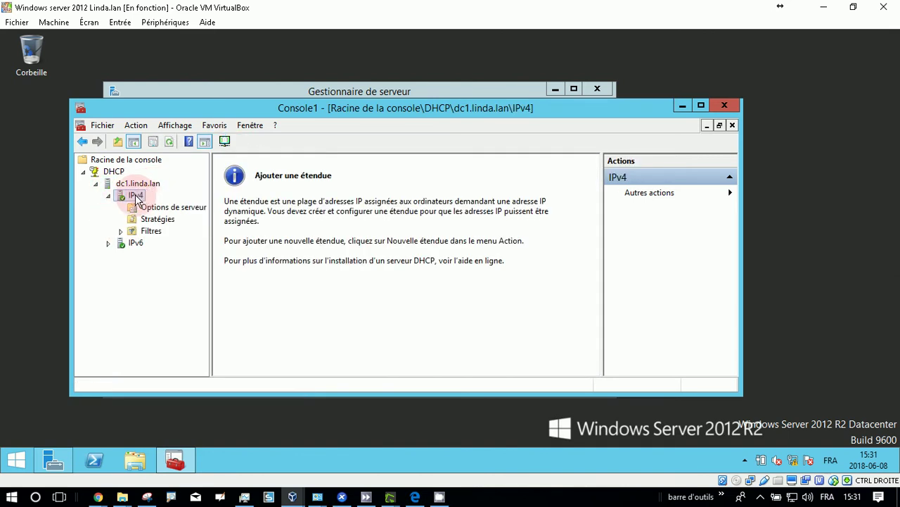
pyautogui.rightClick(136, 195)
pyautogui.click(181, 220)
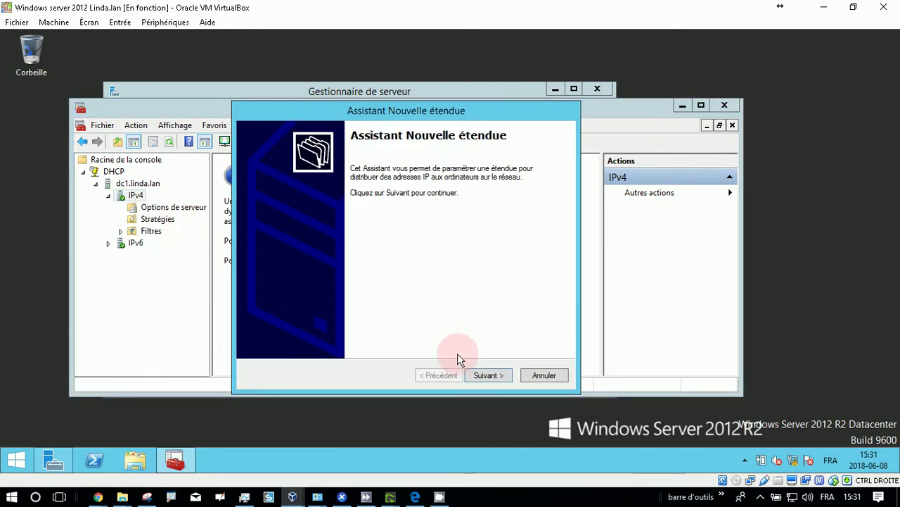
pyautogui.click(484, 377)
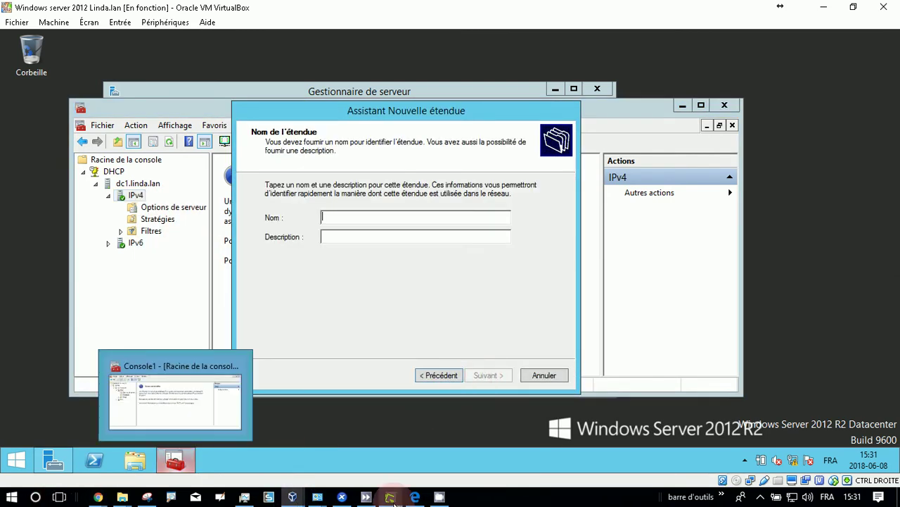
# Check the DHCP scope section in the Linda.Lan exercise document
pyautogui.moveTo(97, 496)
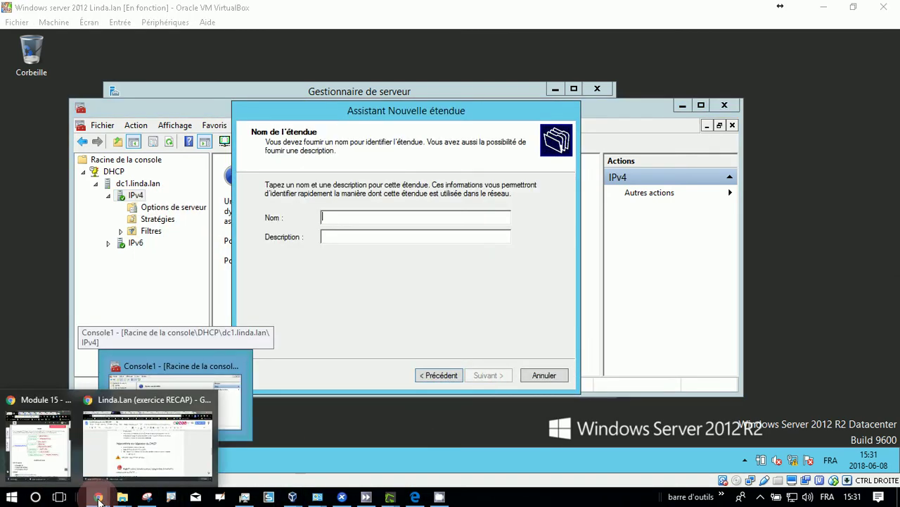
pyautogui.click(138, 468)
pyautogui.moveTo(281, 250); pyautogui.dragTo(425, 242)
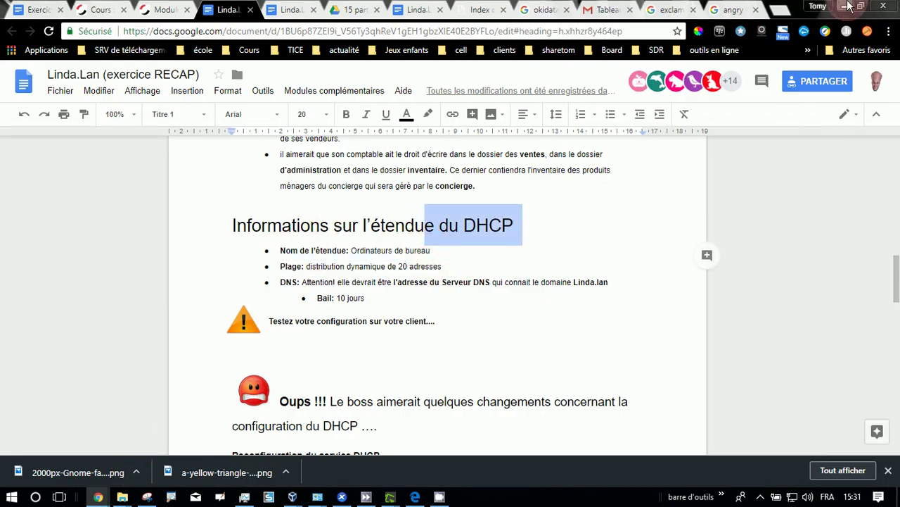
pyautogui.hotkey('alt', 'Tab')
# Name the scope 'ordinateur de bureau' with description 'les ordinateurs connectés'
pyautogui.click(347, 218)
pyautogui.write('ordinateur de bureau')
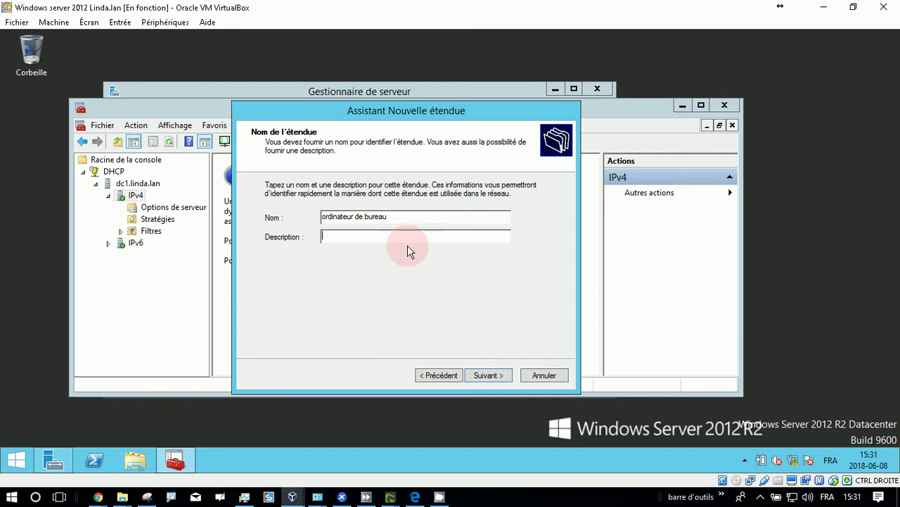
pyautogui.write('les ordinateur connects')
pyautogui.press('Left')
pyautogui.press('Left')
pyautogui.press('Left')
pyautogui.press('Left')
pyautogui.press('Left')
pyautogui.press('Left')
pyautogui.press('Left')
pyautogui.press('Left')
pyautogui.press('Left')
pyautogui.press('Left')
pyautogui.write('s')
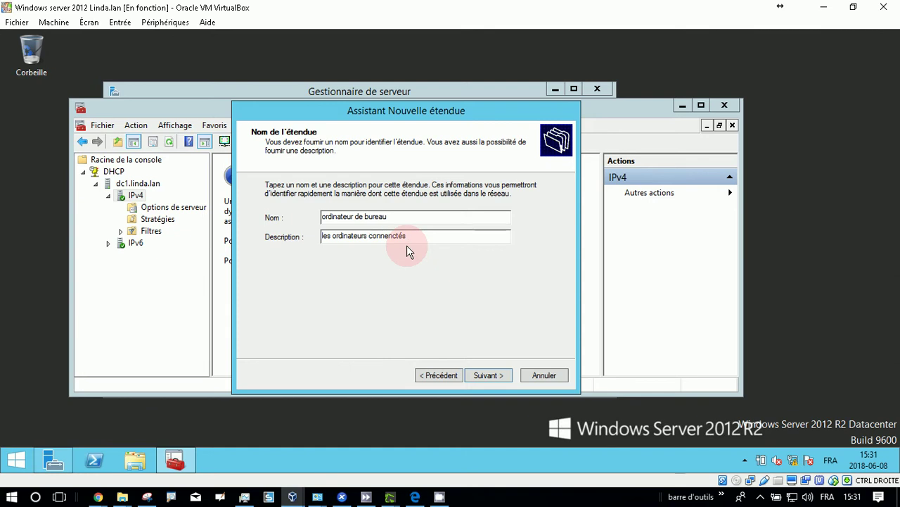
pyautogui.write(' en utp')
pyautogui.click(484, 377)
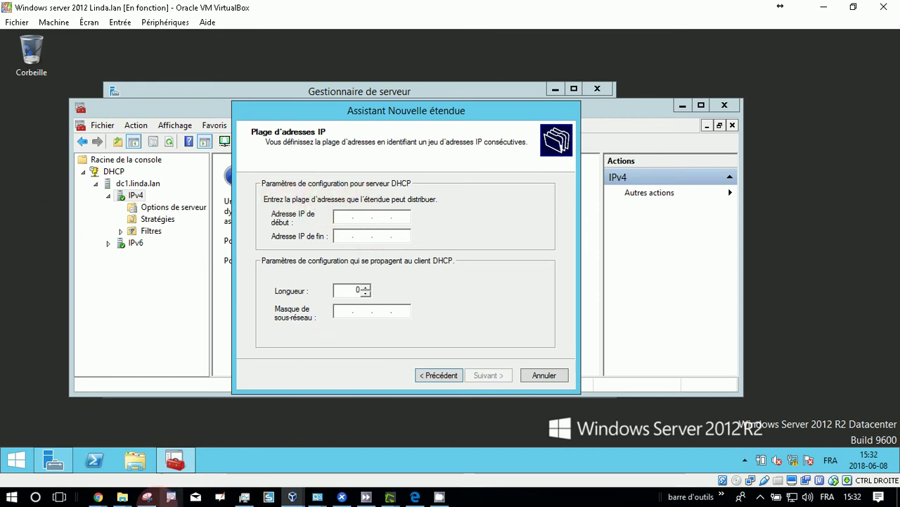
# Highlight the Plage requirement of 20 addresses in the Linda.Lan exercise document
pyautogui.moveTo(97, 497)
pyautogui.click(133, 458)
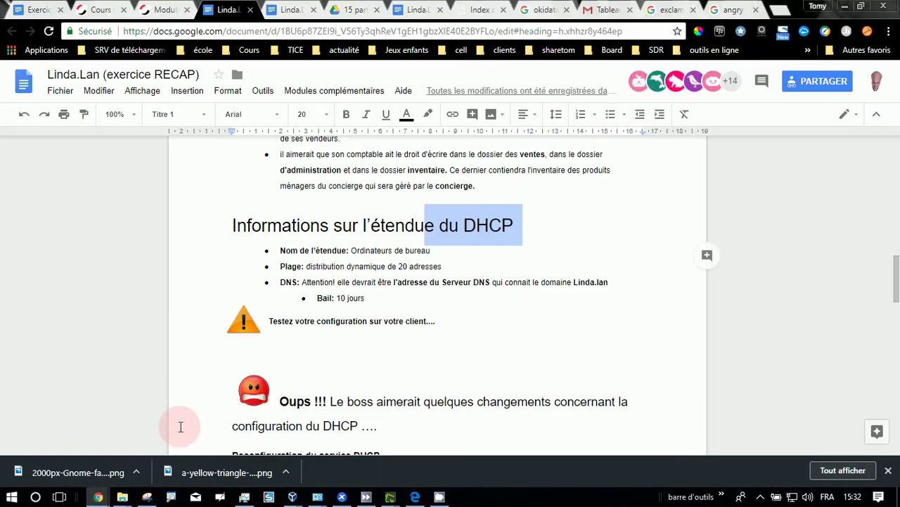
pyautogui.moveTo(281, 267); pyautogui.dragTo(303, 266)
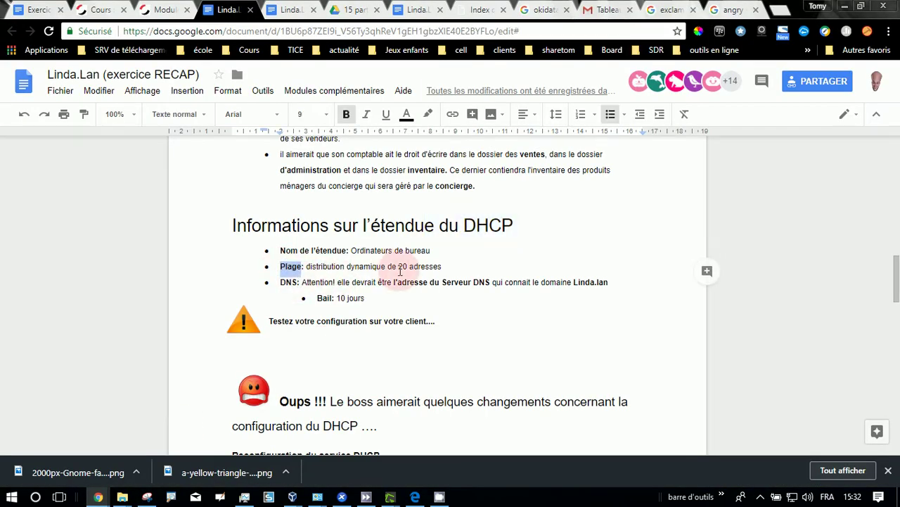
pyautogui.moveTo(402, 267); pyautogui.dragTo(468, 267)
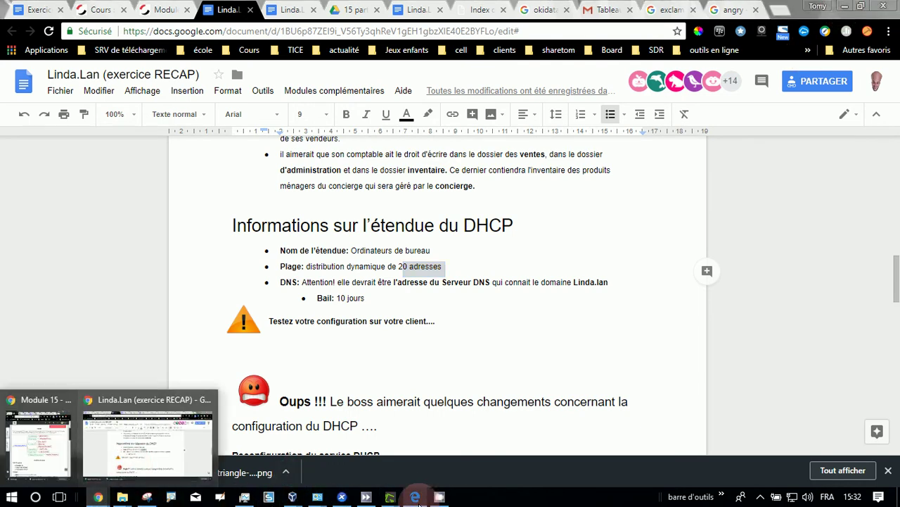
# Enter the scope range 10.20.30.100 to 10.20.30.119 in the New Scope wizard
pyautogui.moveTo(290, 496)
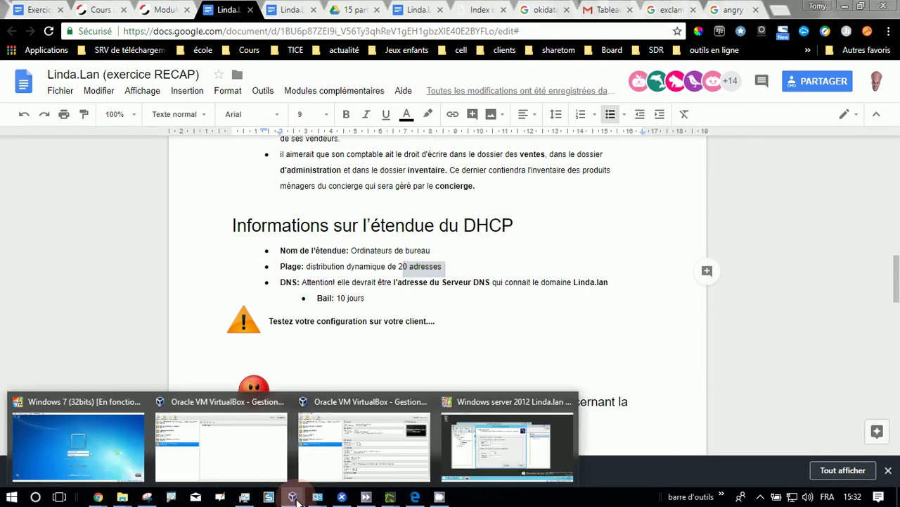
pyautogui.click(506, 447)
pyautogui.write('10.200')
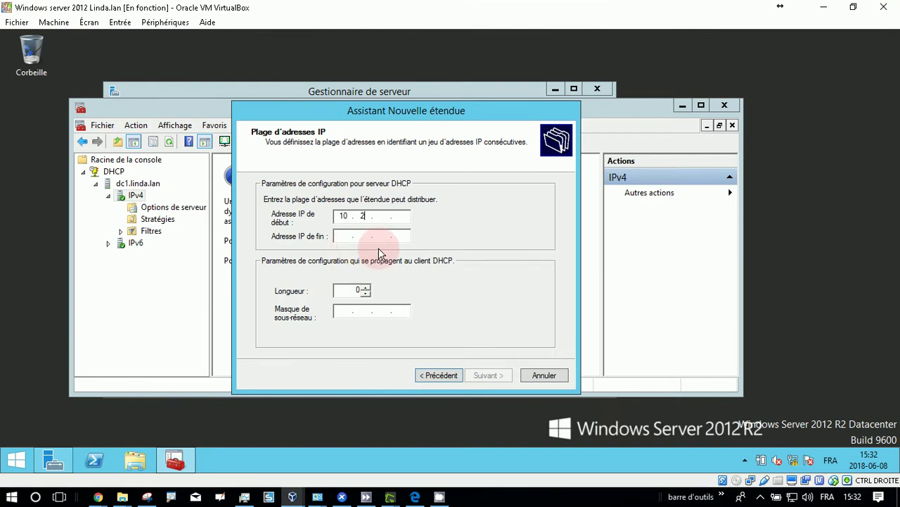
pyautogui.press('BackSpace')
pyautogui.press('BackSpace')
pyautogui.write('0.30')
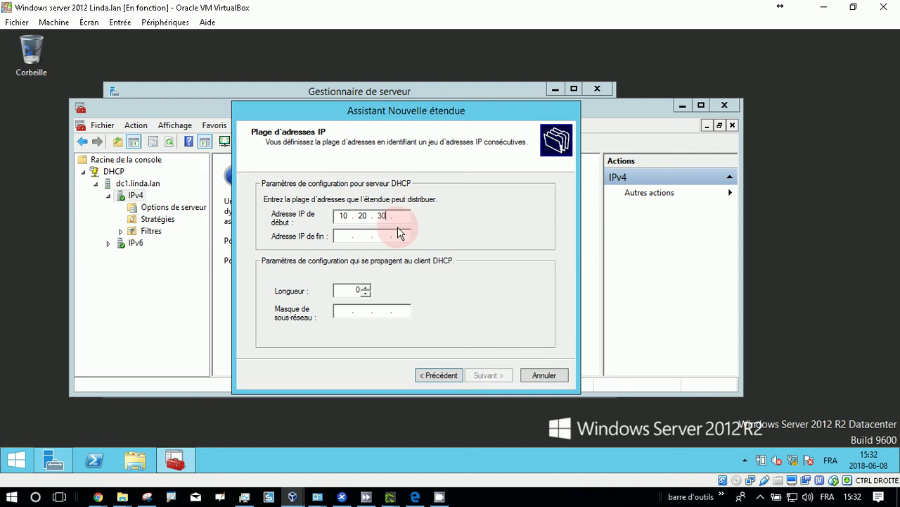
pyautogui.write('.')
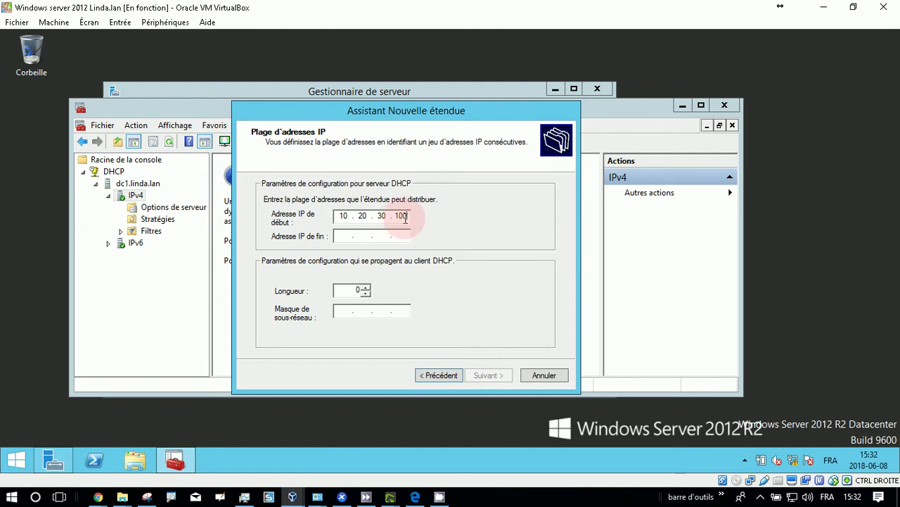
pyautogui.click(344, 236)
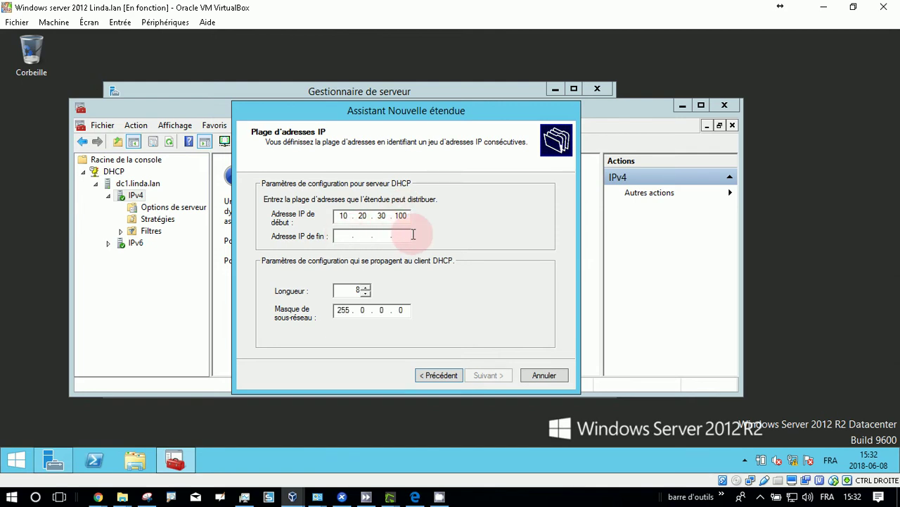
pyautogui.write('10.')
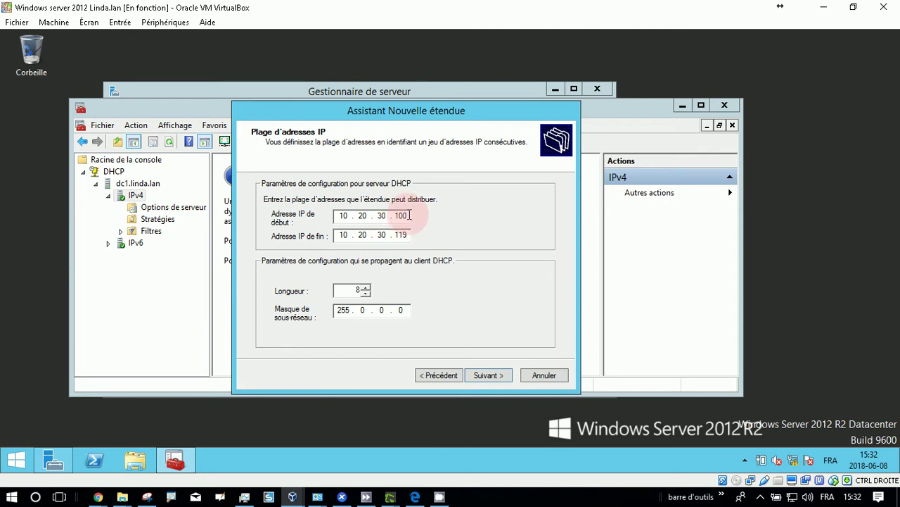
pyautogui.moveTo(407, 216); pyautogui.dragTo(402, 216)
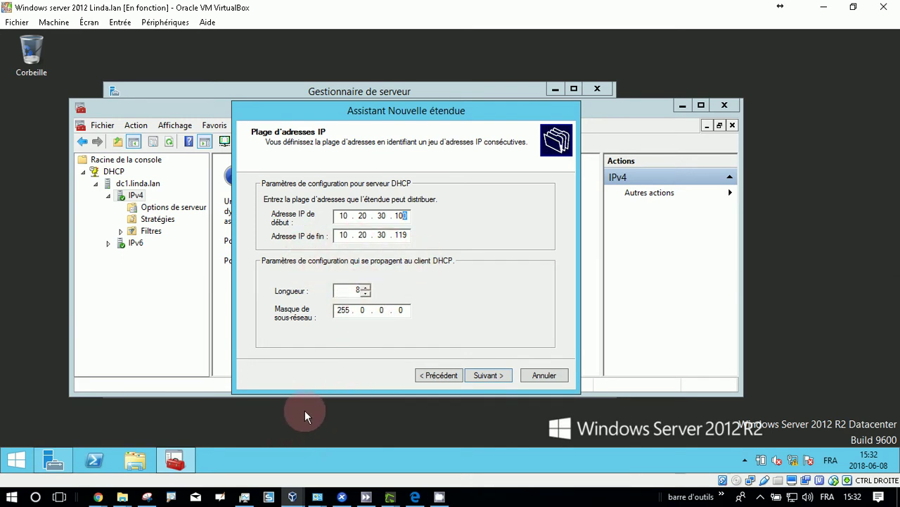
pyautogui.press('super+r')
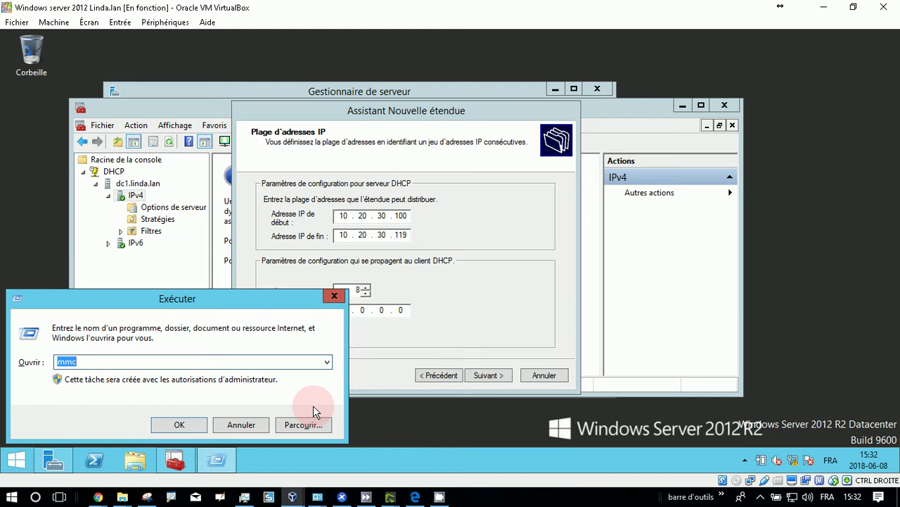
# Run ipconfig in a command prompt to check the server's IP settings
pyautogui.write('cmdà')
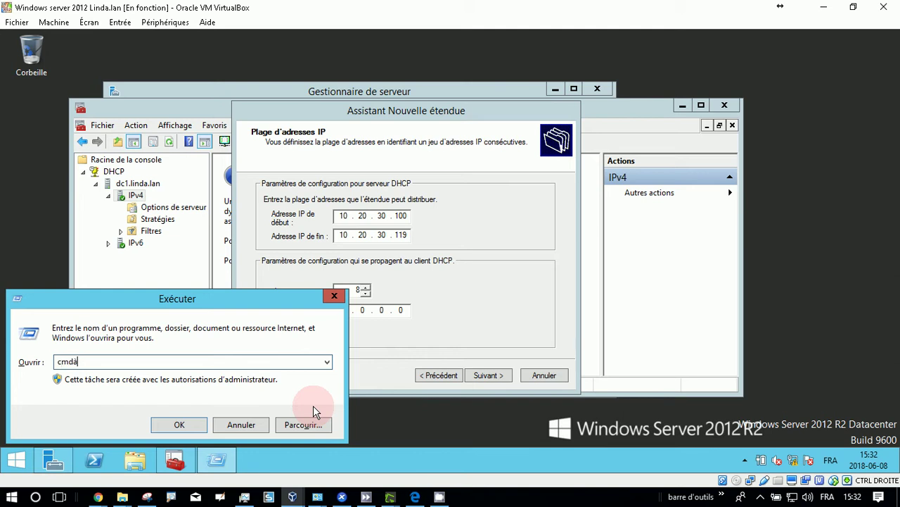
pyautogui.press('Return')
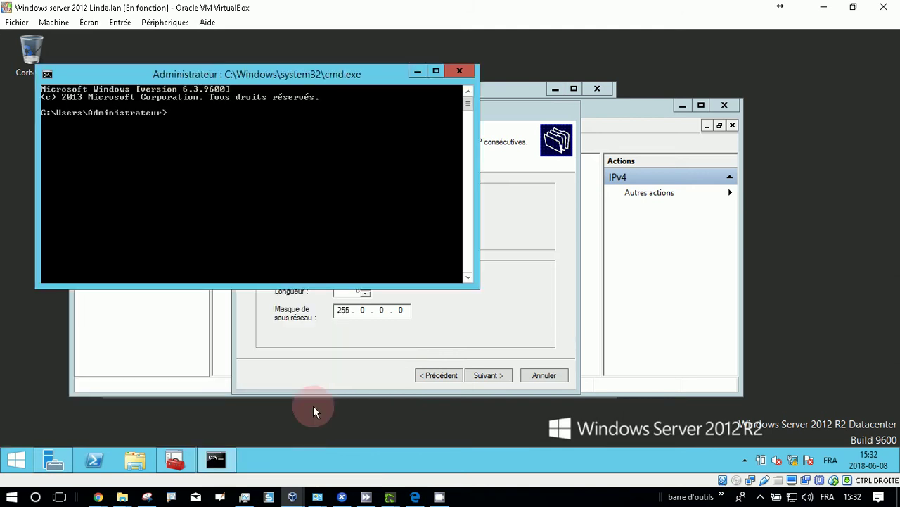
pyautogui.write('ipconfig')
pyautogui.press('Return')
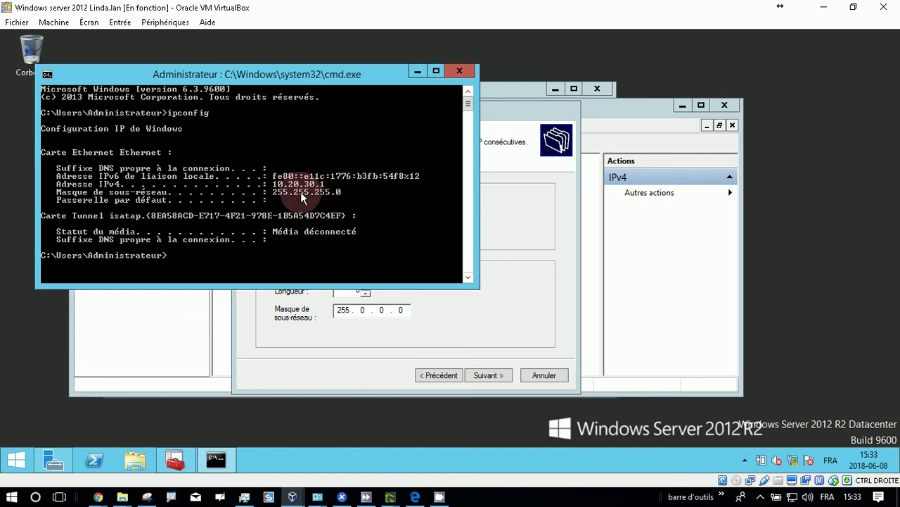
pyautogui.click(459, 71)
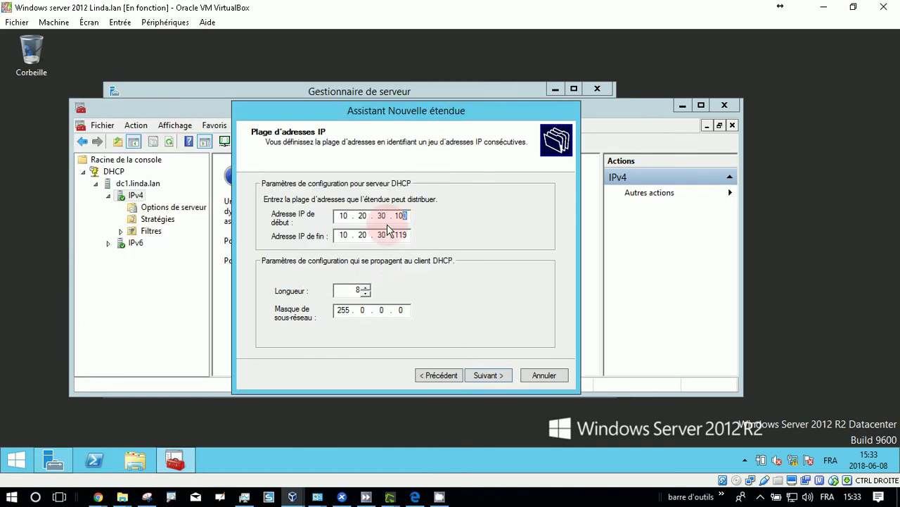
# Set the scope's prefix length to 24 (mask 255.255.255.0) and continue
pyautogui.click(365, 287)
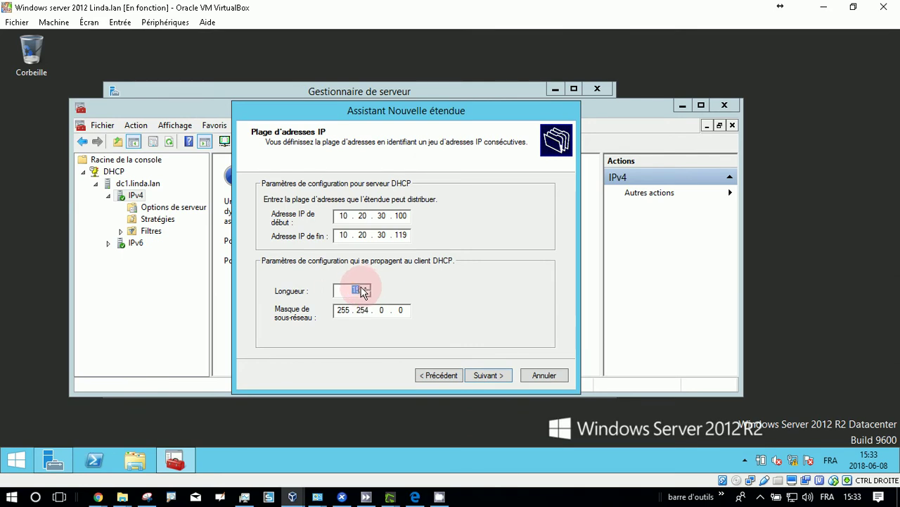
pyautogui.click(365, 286)
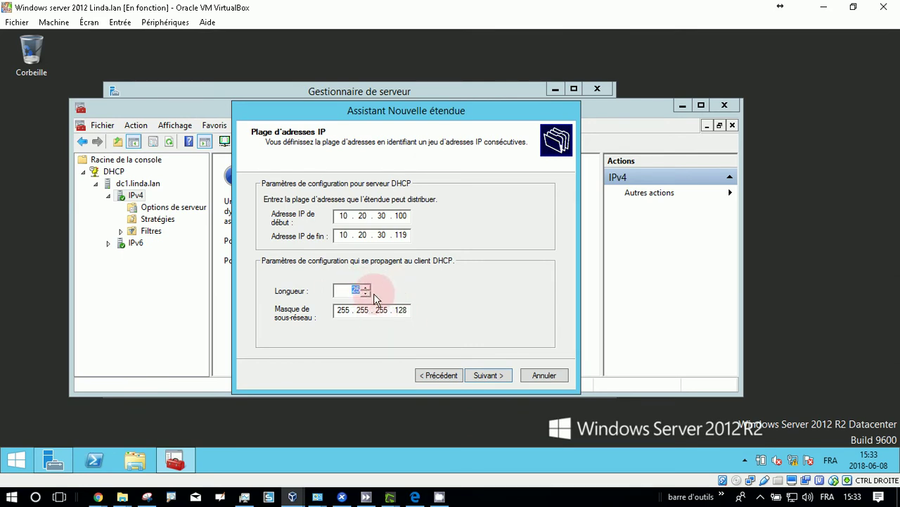
pyautogui.click(366, 291)
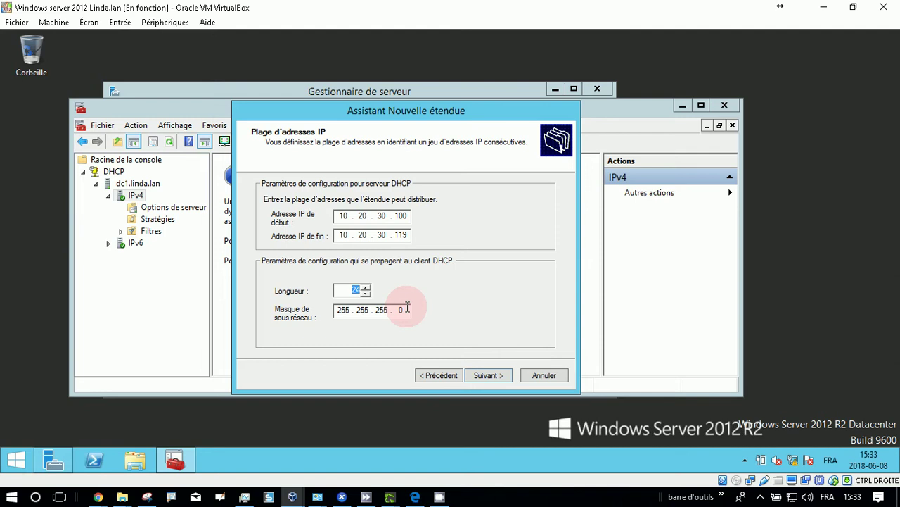
pyautogui.click(486, 375)
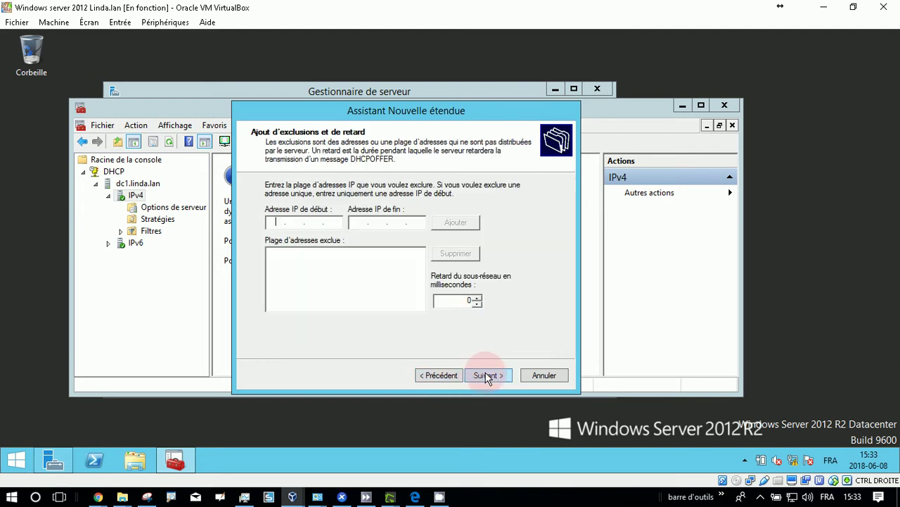
# Skip exclusions and set a 10-day lease, confirming it against the exercise sheet
pyautogui.click(266, 137)
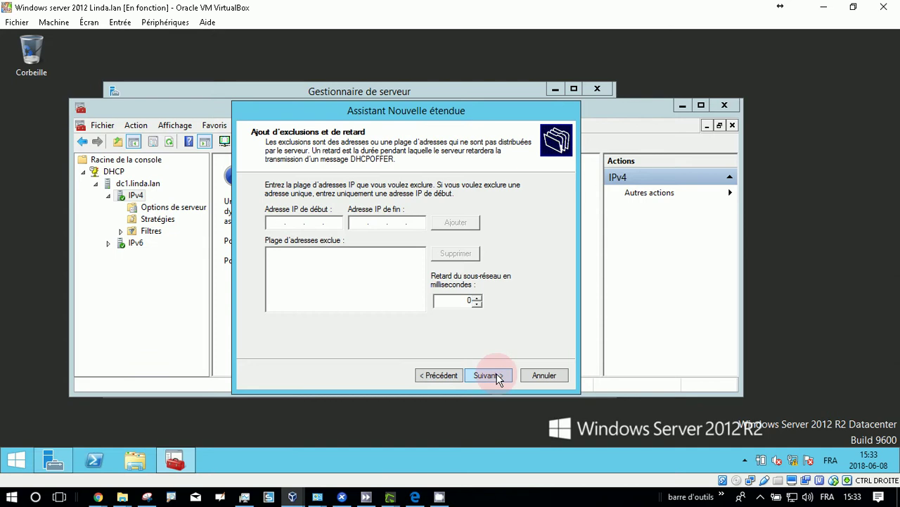
pyautogui.click(498, 377)
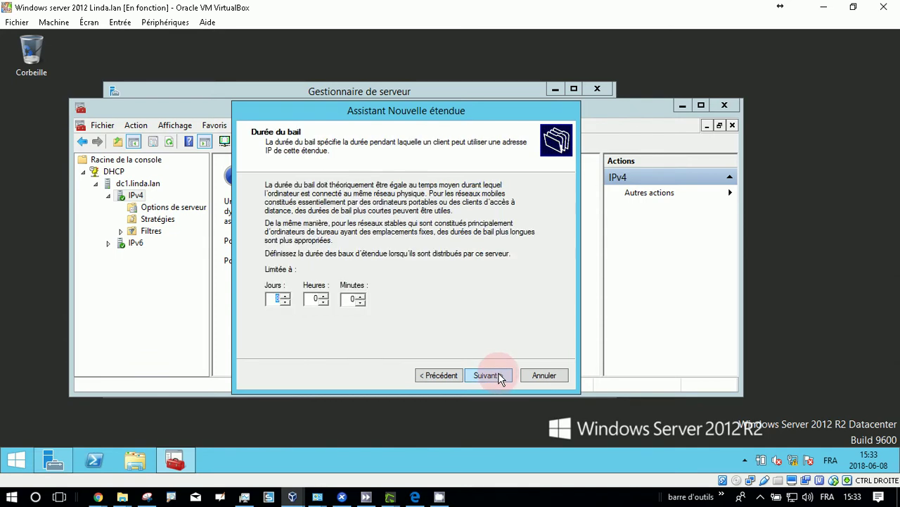
pyautogui.click(284, 296)
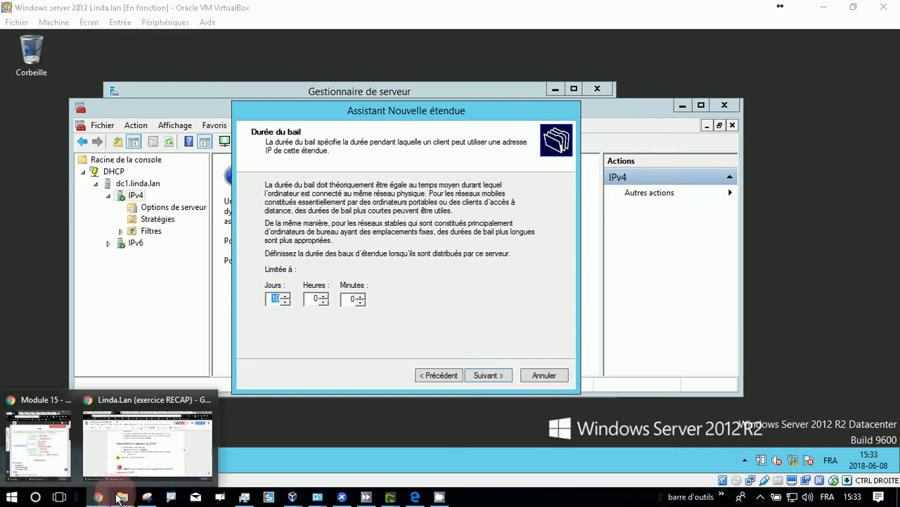
pyautogui.click(121, 450)
pyautogui.moveTo(337, 298); pyautogui.dragTo(379, 299)
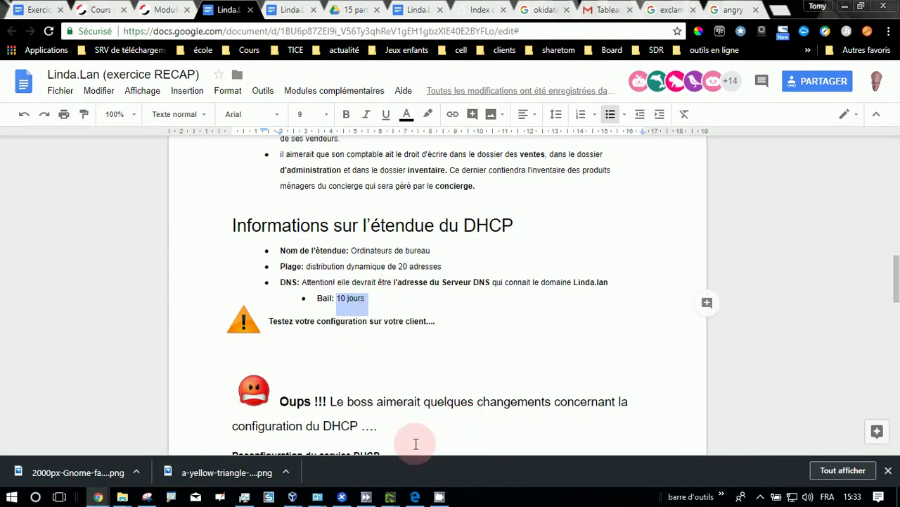
pyautogui.moveTo(292, 497)
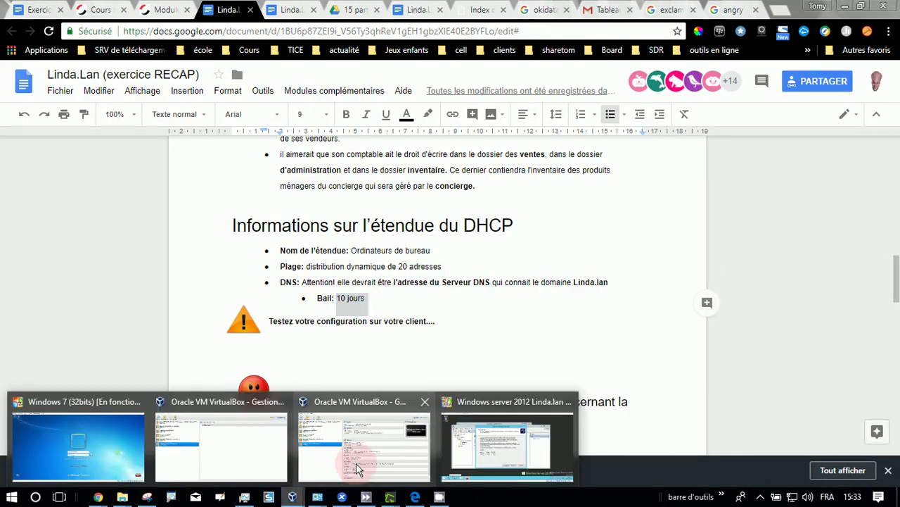
pyautogui.click(483, 440)
pyautogui.click(488, 374)
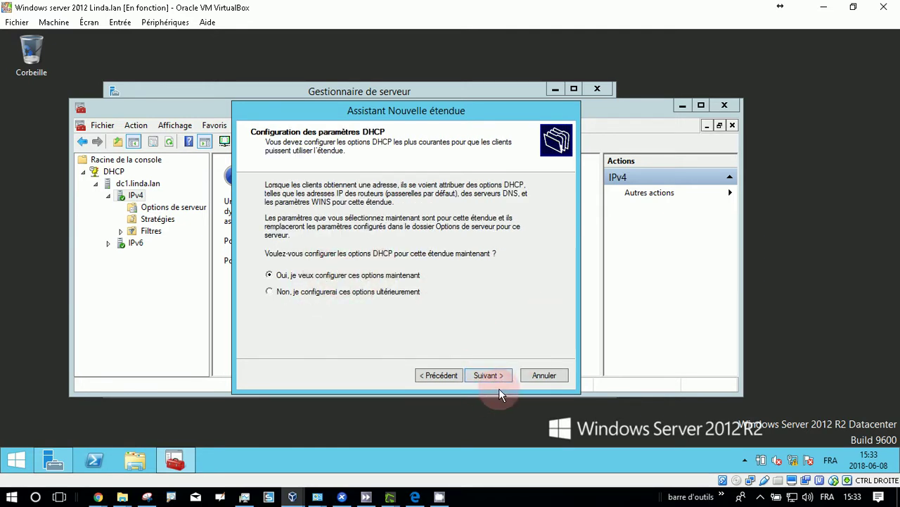
# Leave the router empty, keep DNS Linda.lan with server 10.20.30.1, skip WINS, activate the scope and finish the wizard
pyautogui.click(501, 375)
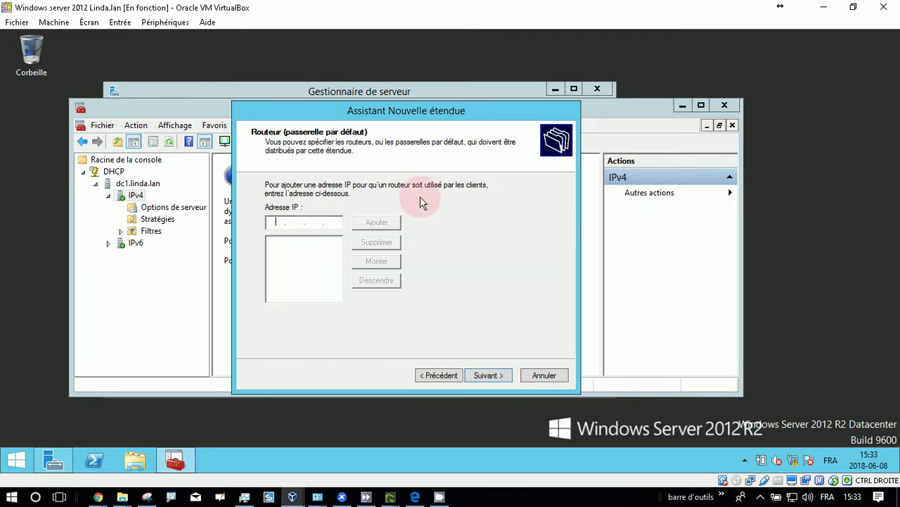
pyautogui.click(435, 377)
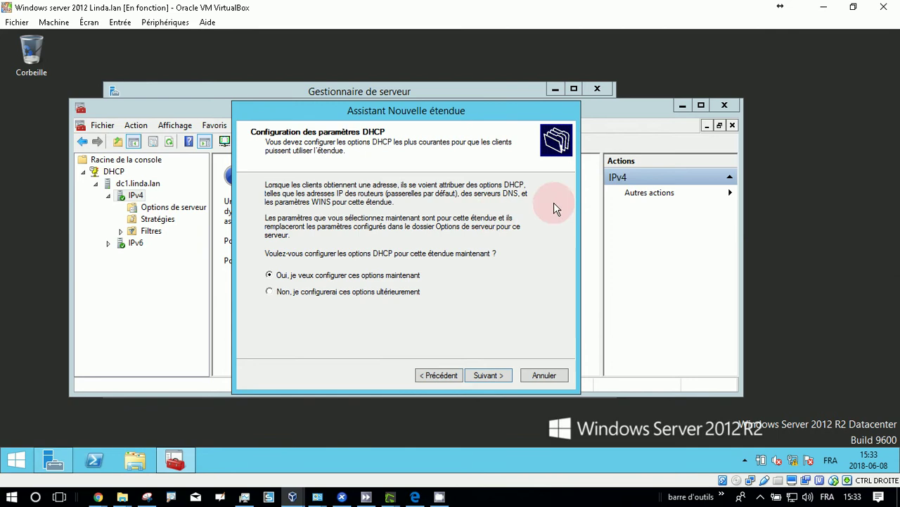
pyautogui.click(488, 375)
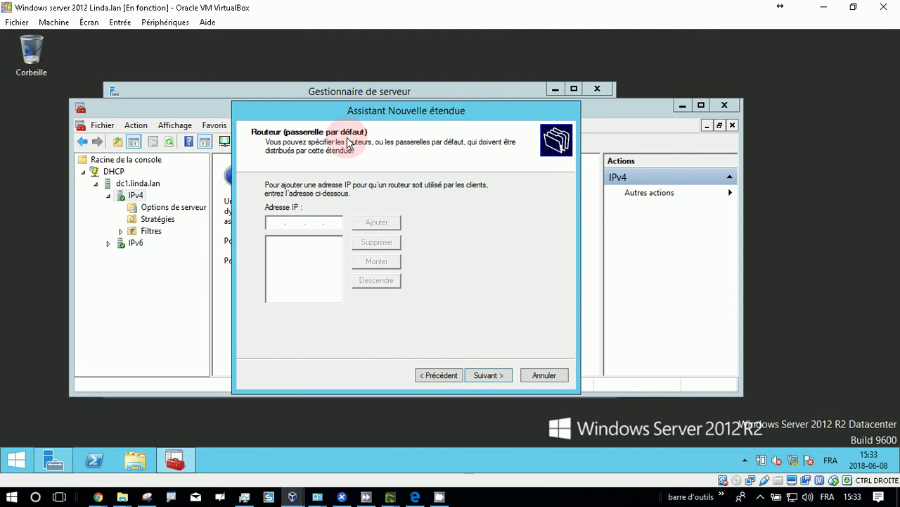
pyautogui.click(488, 375)
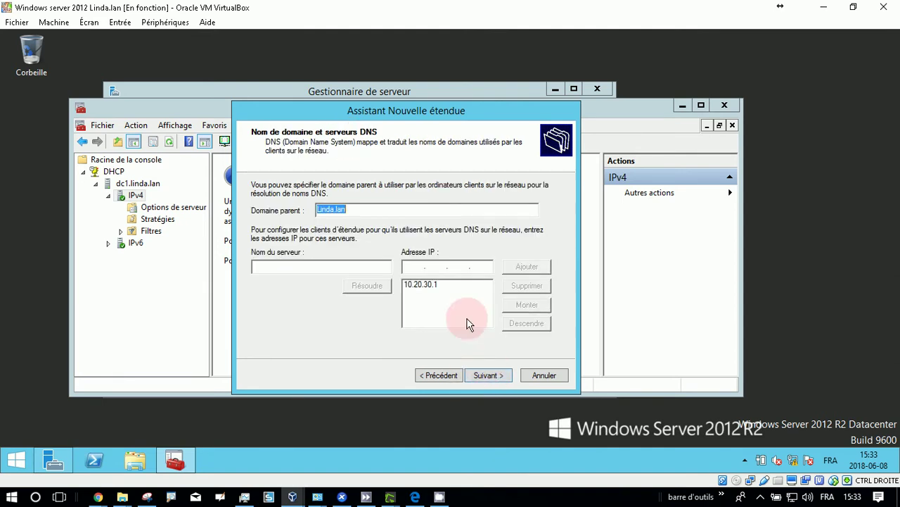
pyautogui.click(431, 284)
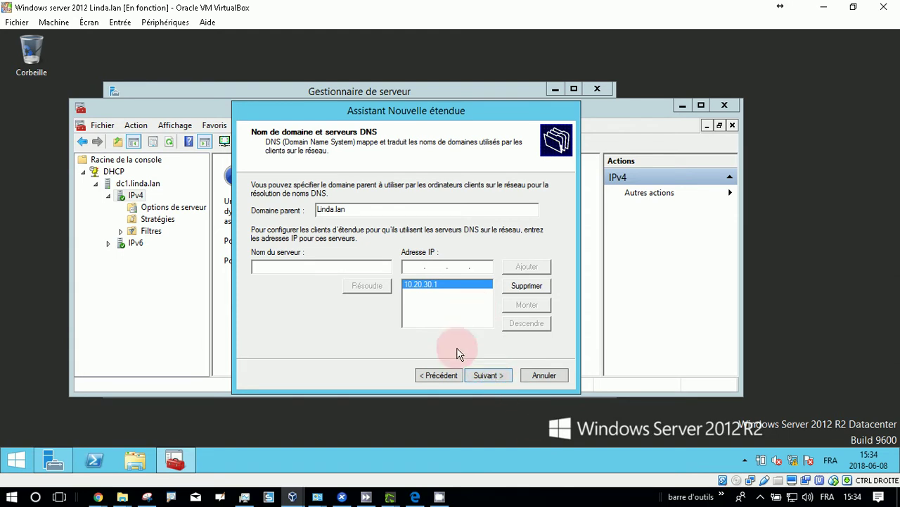
pyautogui.click(503, 379)
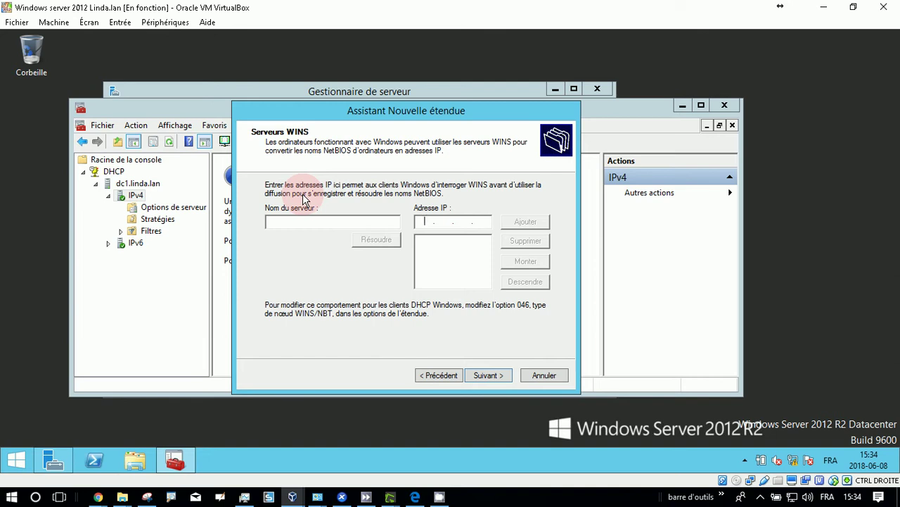
pyautogui.click(489, 376)
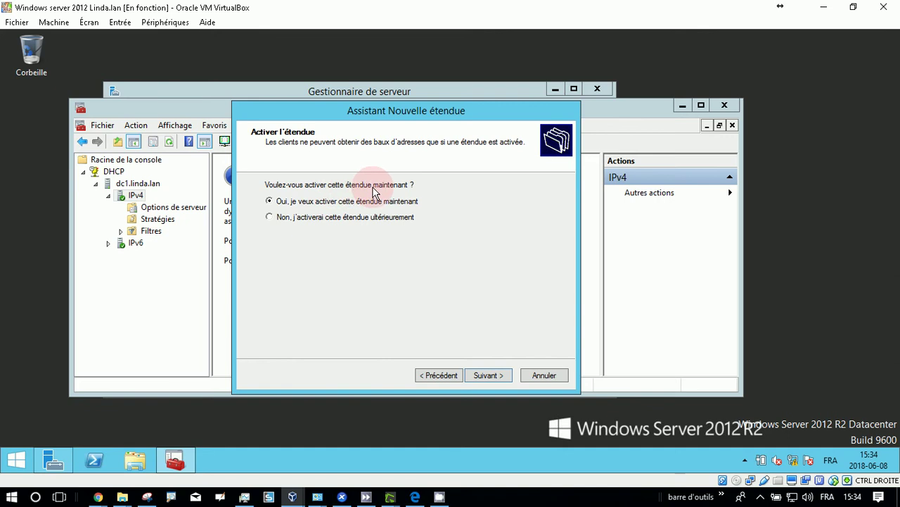
pyautogui.click(489, 376)
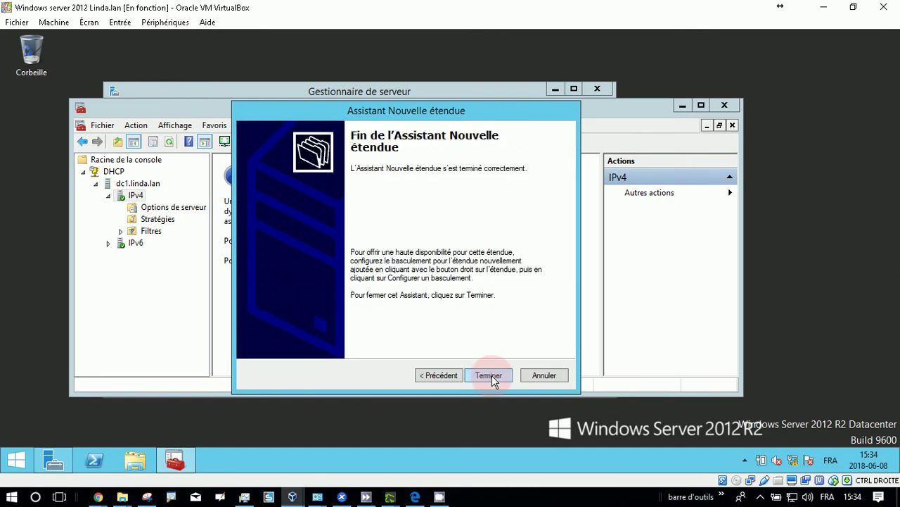
pyautogui.click(491, 376)
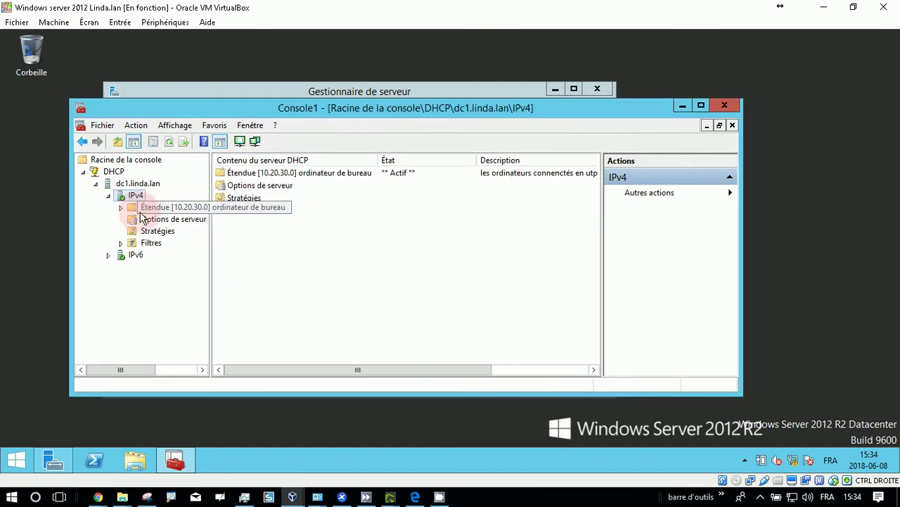
# Expand scope 10.20.30.0 and highlight the client-test instruction in the exercise document
pyautogui.doubleClick(141, 213)
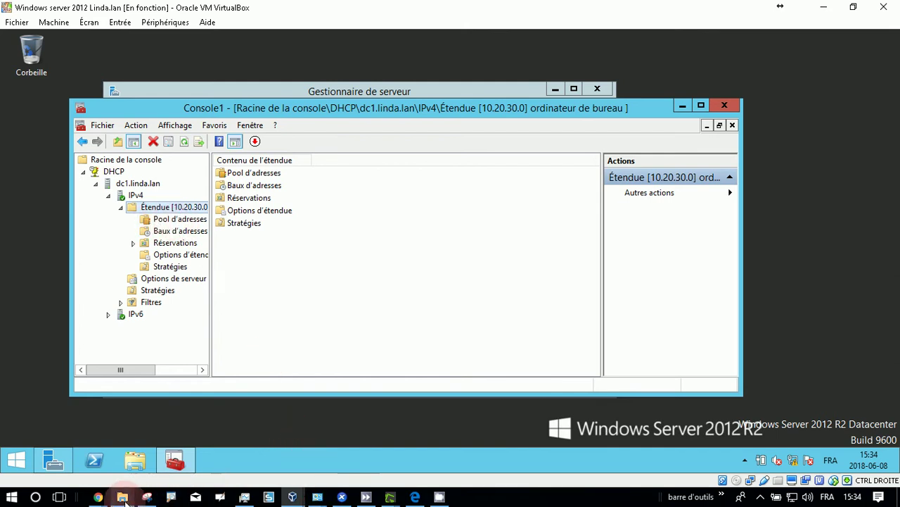
pyautogui.moveTo(98, 497)
pyautogui.click(178, 452)
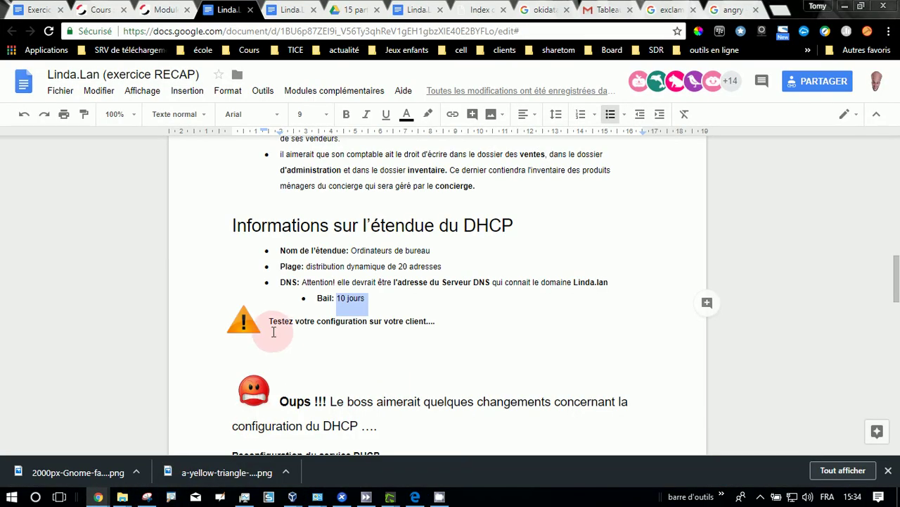
pyautogui.moveTo(273, 325); pyautogui.dragTo(435, 322)
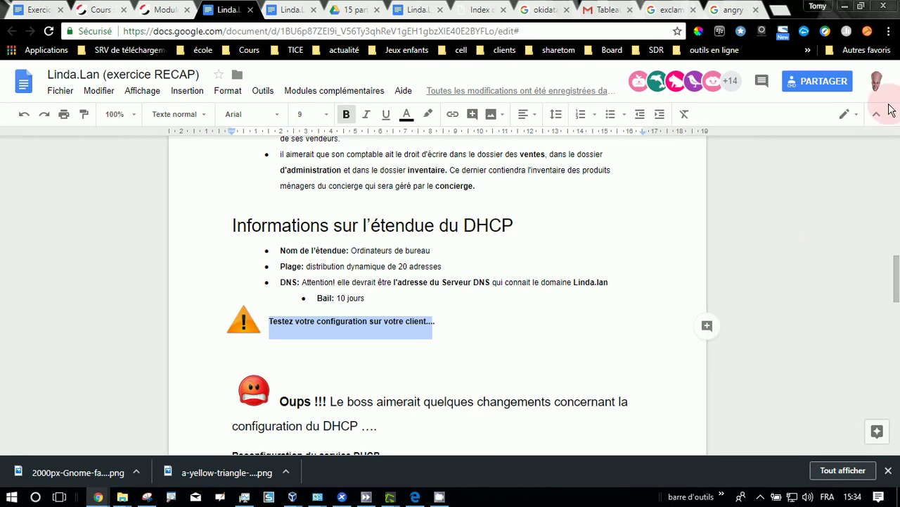
# Minimize Chrome and bring up the Windows 7 client VM
pyautogui.click(860, 7)
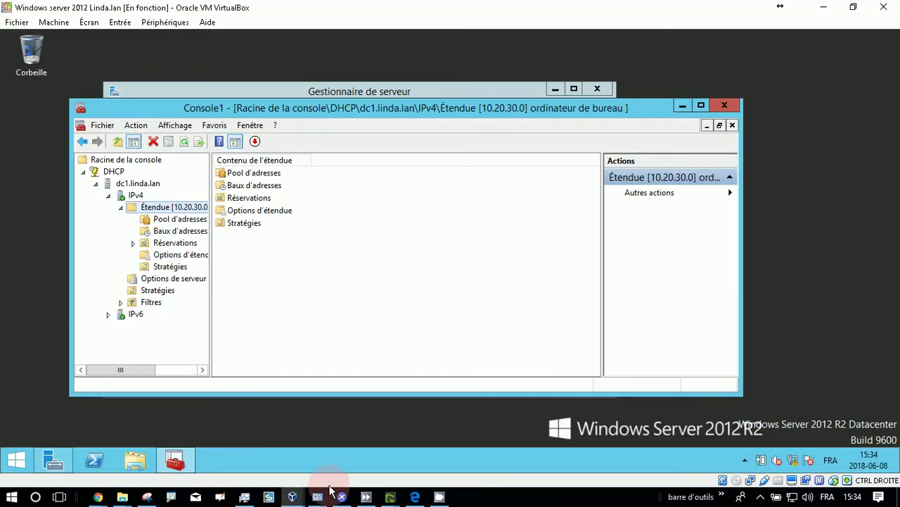
pyautogui.moveTo(293, 496)
pyautogui.click(118, 444)
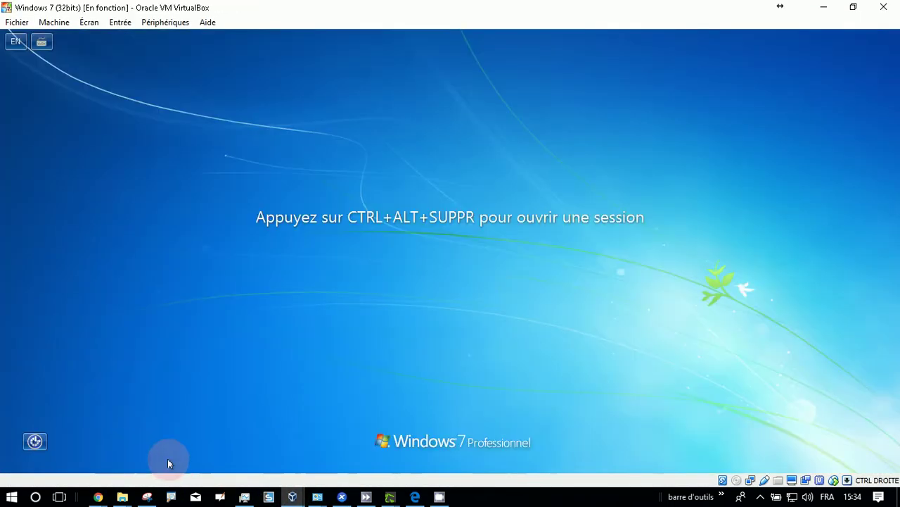
# Sign in to the Windows 7 client with a local .\ account through Other User
pyautogui.click(120, 23)
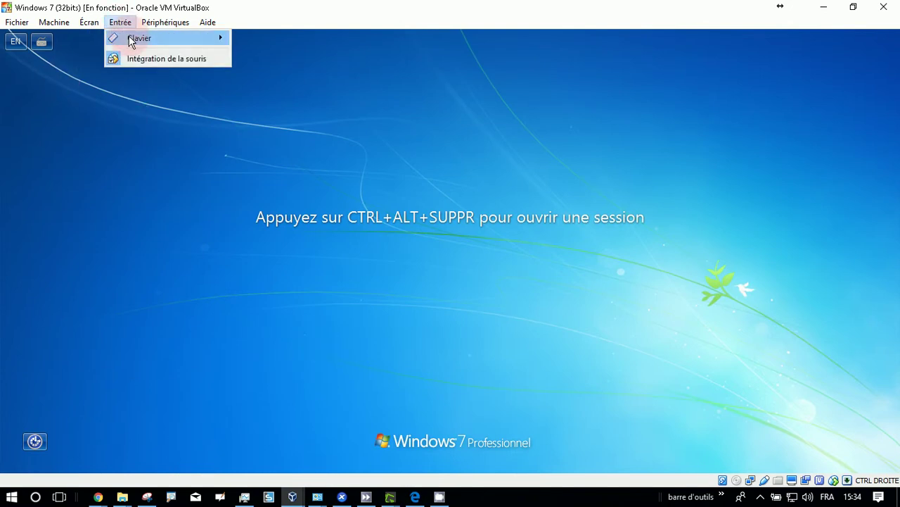
pyautogui.moveTo(134, 39)
pyautogui.click(269, 59)
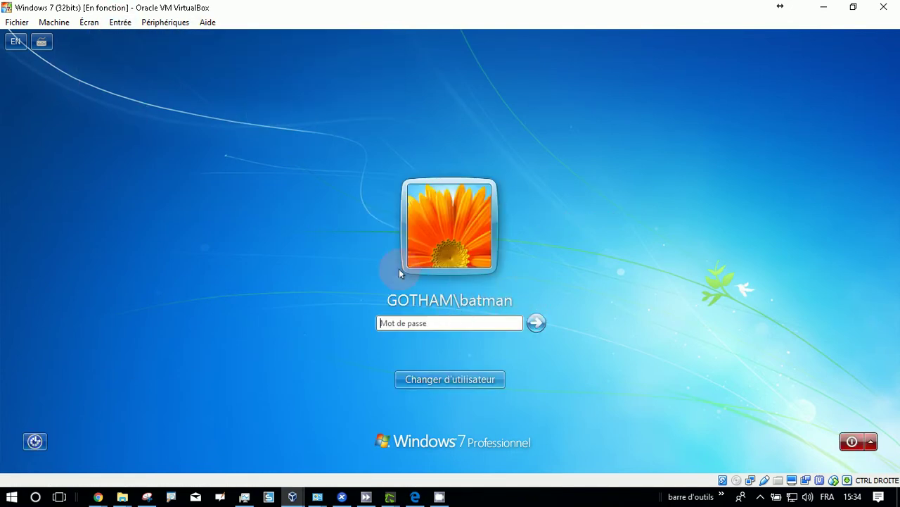
pyautogui.click(450, 323)
pyautogui.click(444, 378)
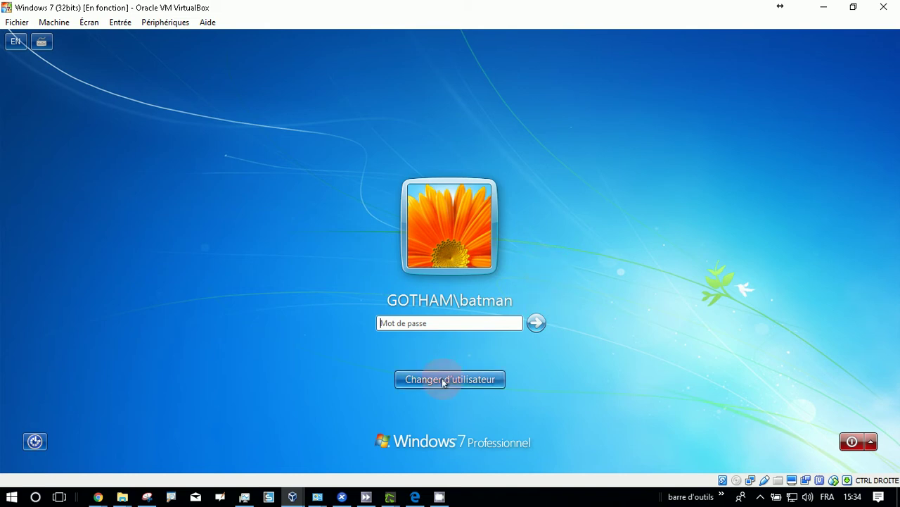
pyautogui.click(512, 291)
pyautogui.click(448, 282)
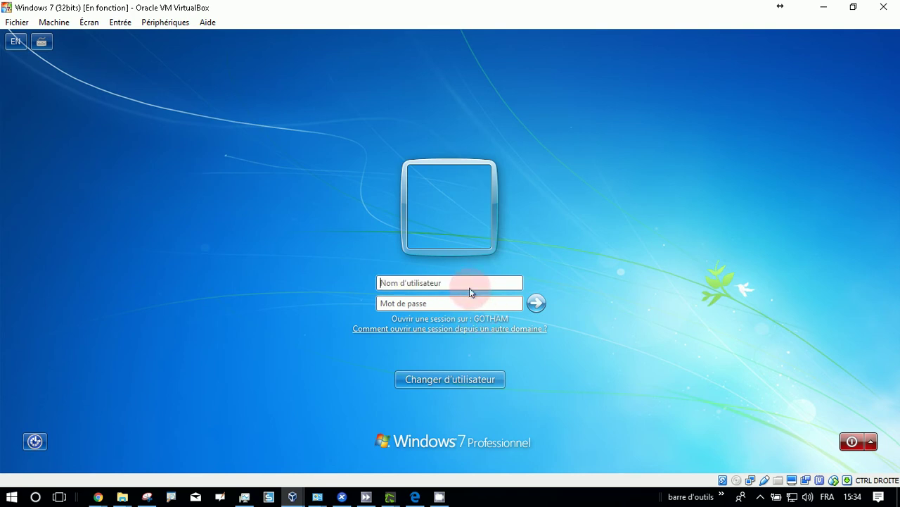
pyautogui.write('.\\')
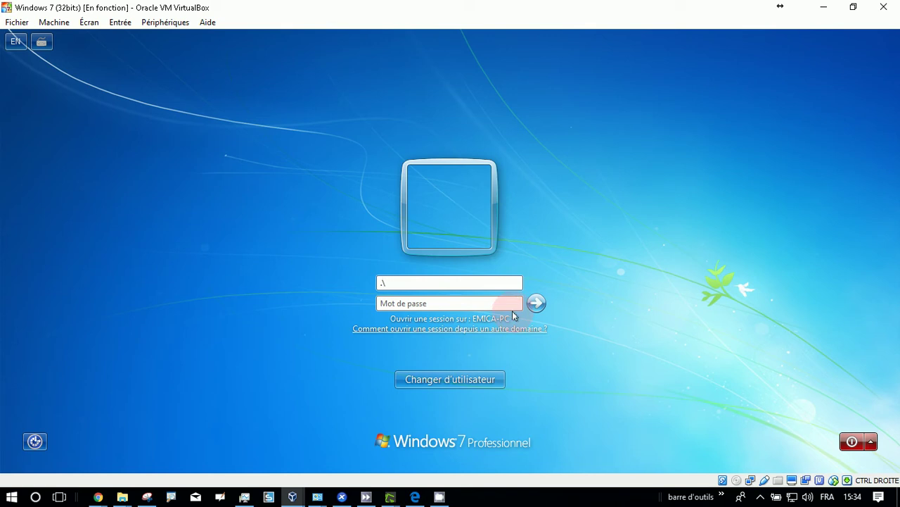
pyautogui.write('emica')
pyautogui.click(470, 380)
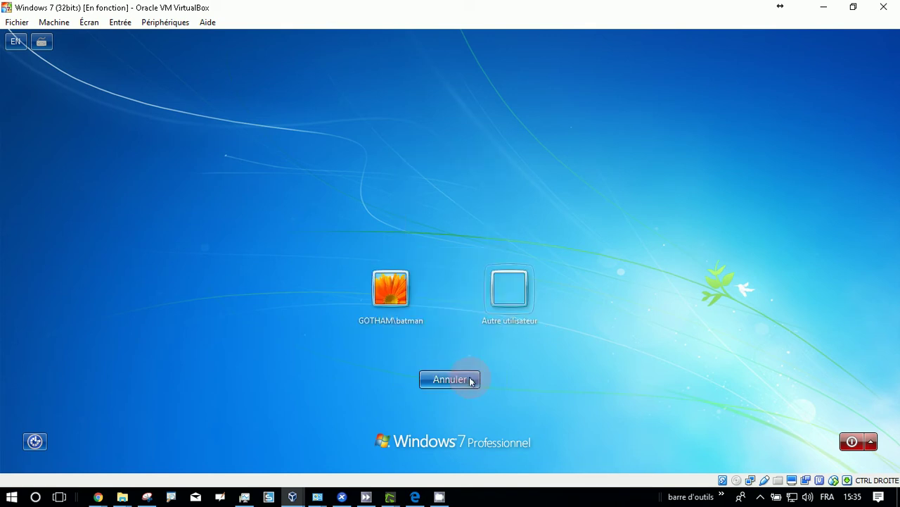
pyautogui.click(510, 296)
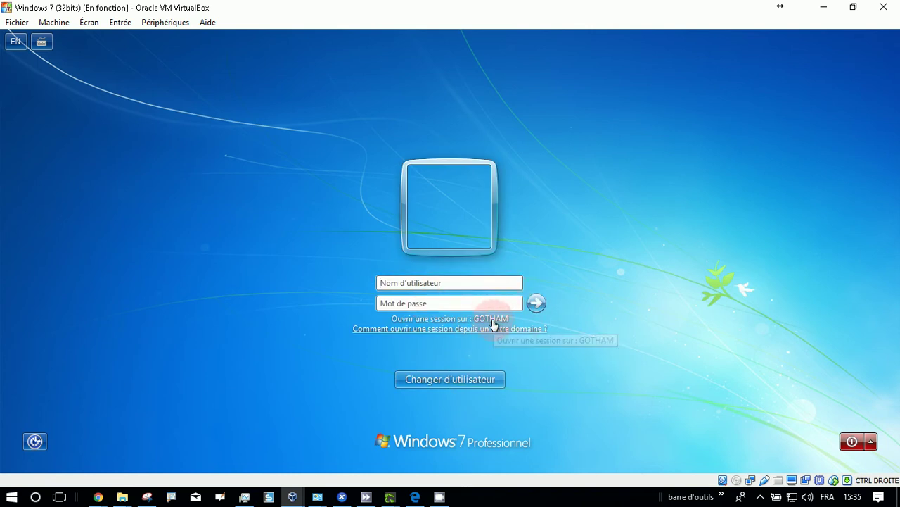
pyautogui.write('.\\emica')
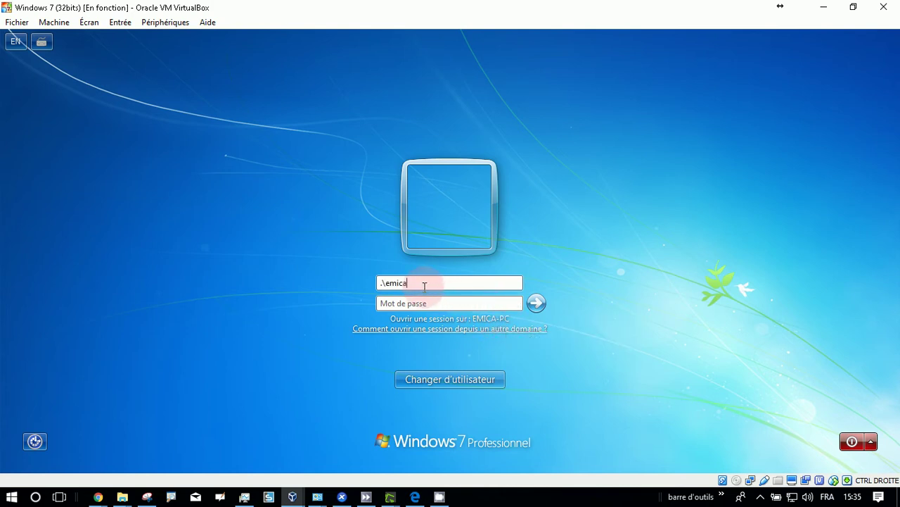
pyautogui.press('Return')
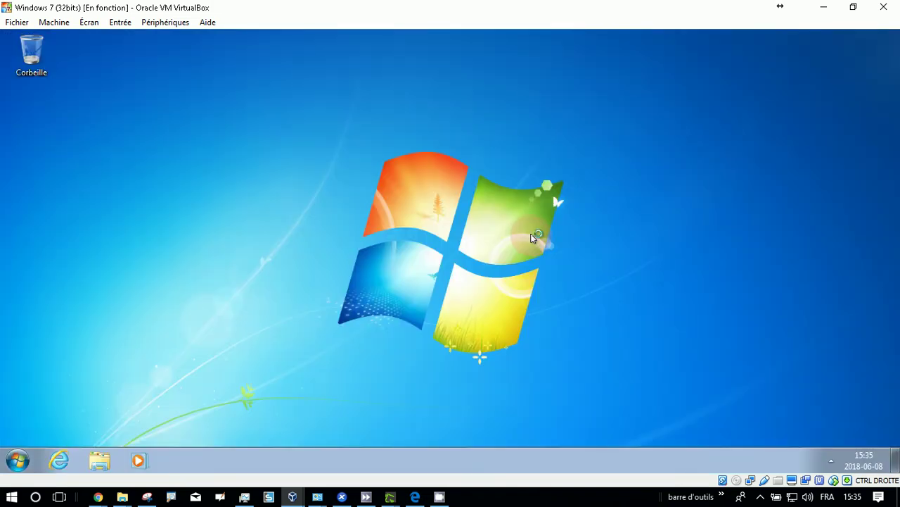
# In cmd, run ipconfig (10.10.10.2), then ipconfig /release and /renew, which both fail
pyautogui.press('super+r')
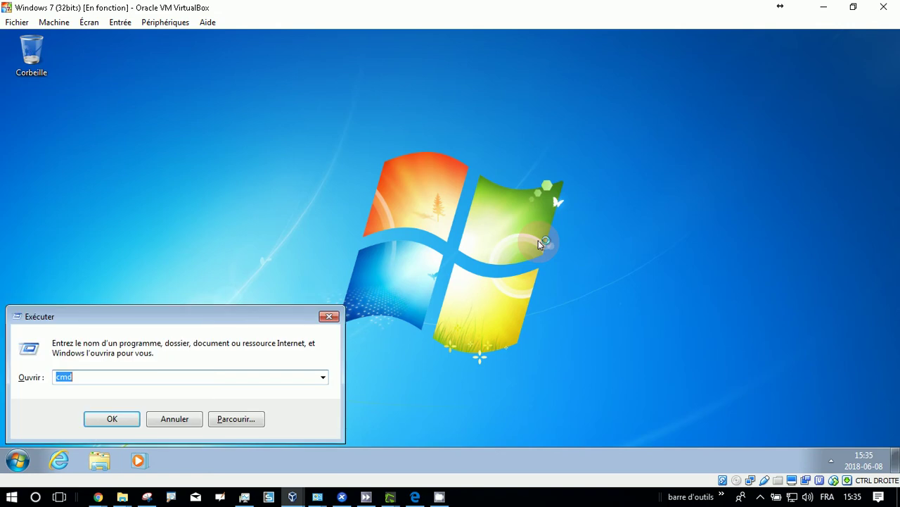
pyautogui.press('Return')
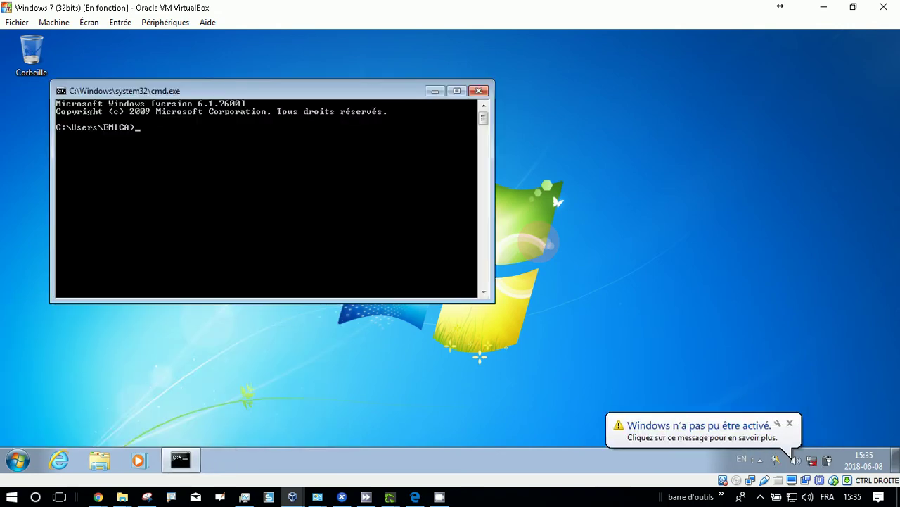
pyautogui.write('ip')
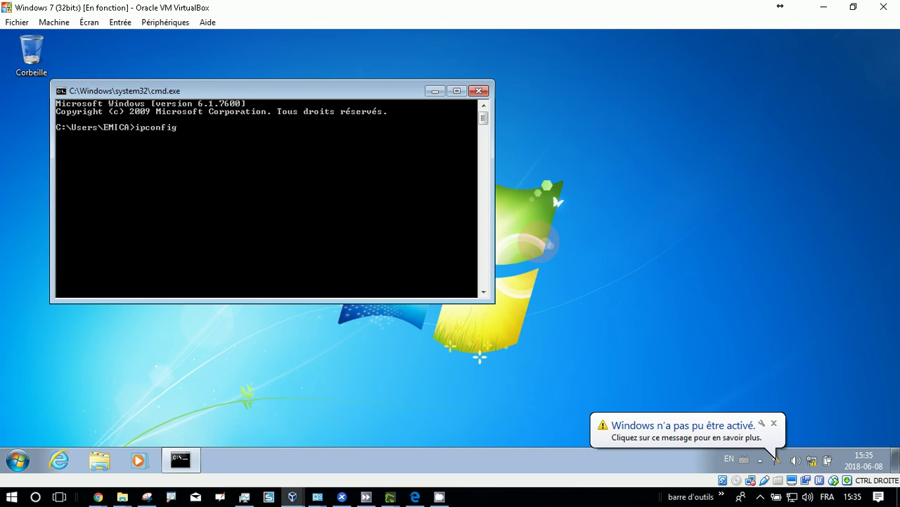
pyautogui.write('config')
pyautogui.press('Return')
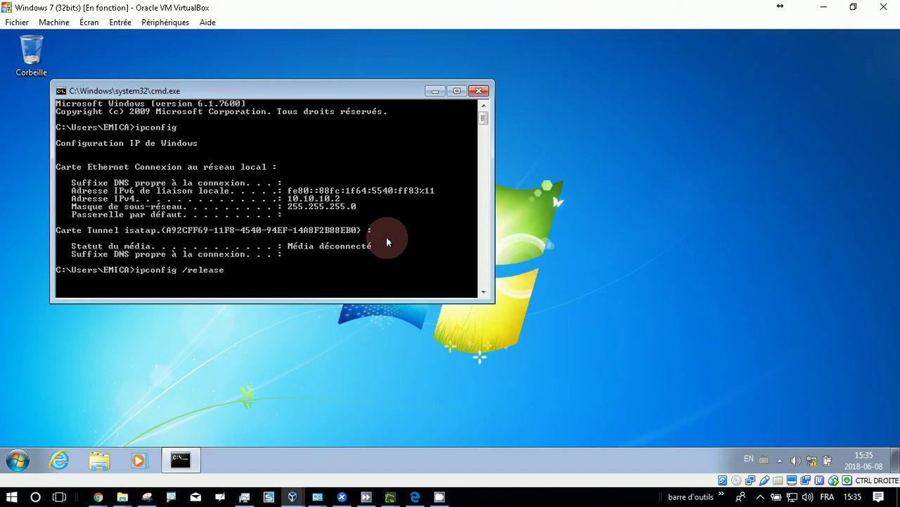
pyautogui.press('Return')
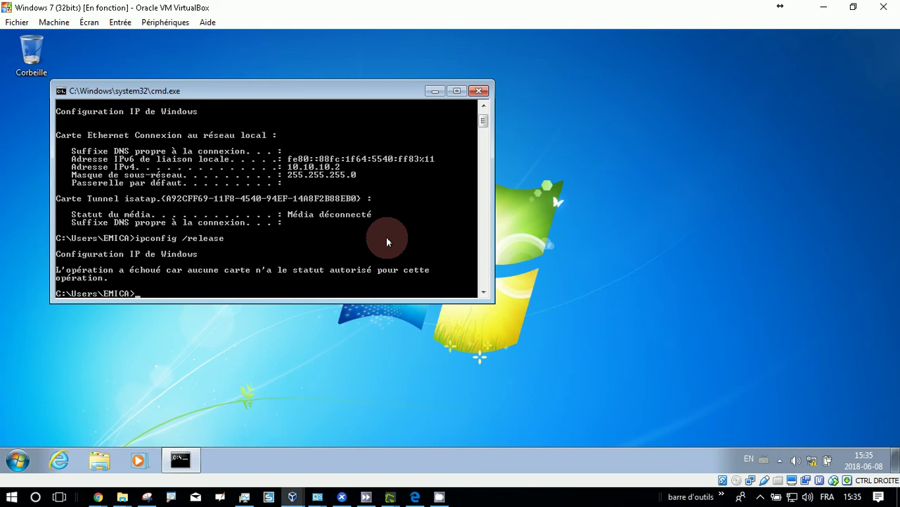
pyautogui.press('Up')
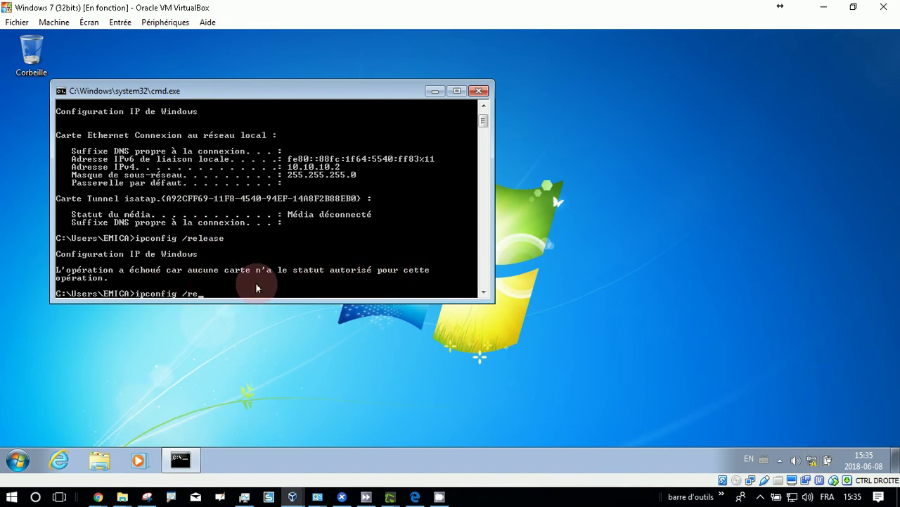
pyautogui.write('w')
pyautogui.press('Return')
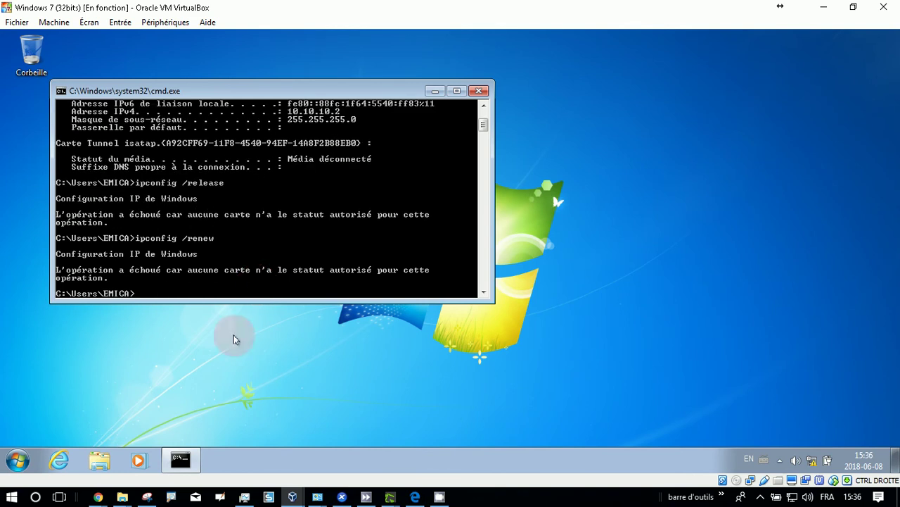
pyautogui.moveTo(808, 462)
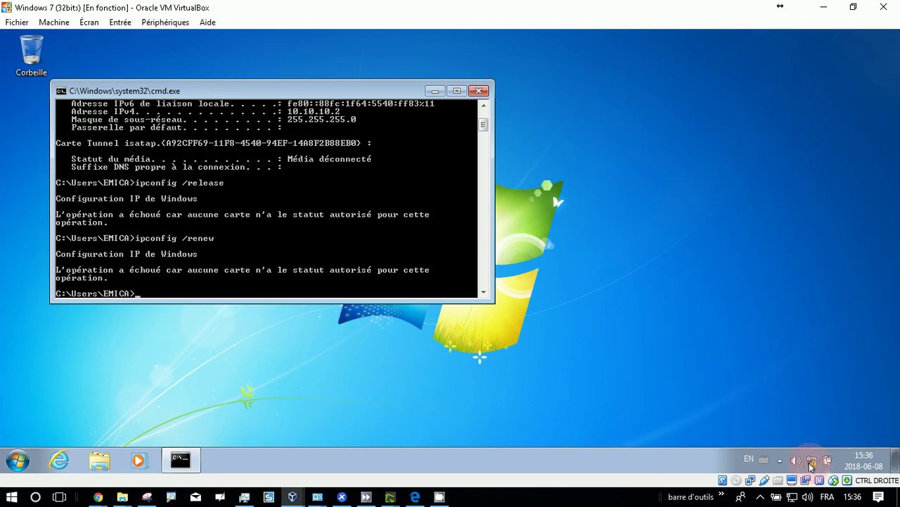
# Review the virtual machine's network adapter settings in VirtualBox
pyautogui.rightClick(749, 480)
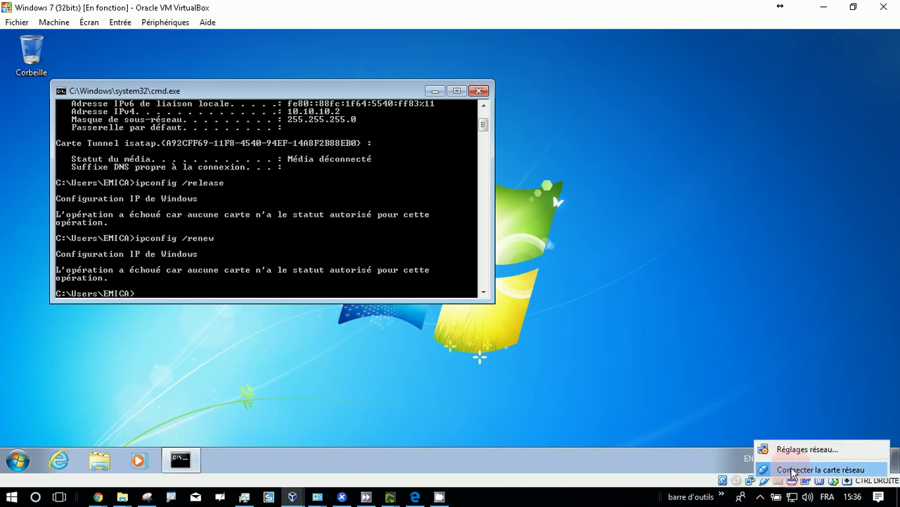
pyautogui.click(774, 468)
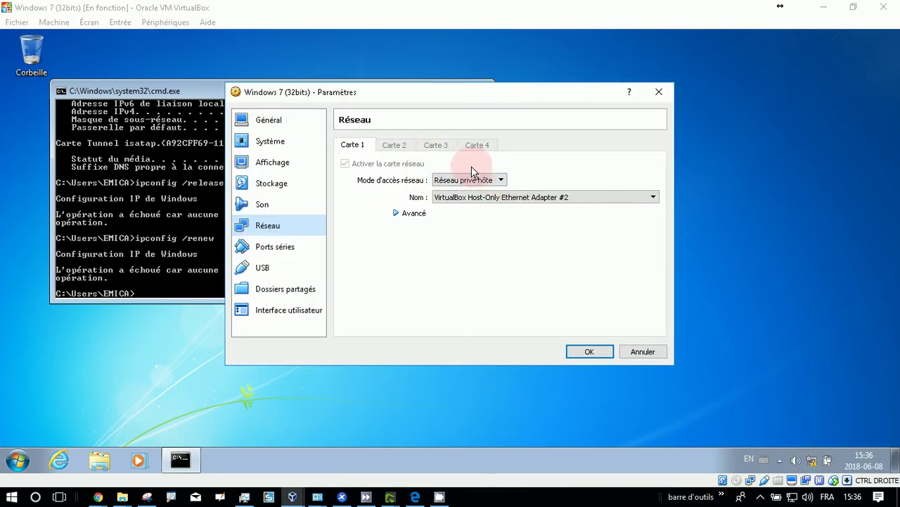
pyautogui.click(605, 351)
# Disable and then re-enable Connexion au réseau local, then return to the command prompt
pyautogui.rightClick(812, 460)
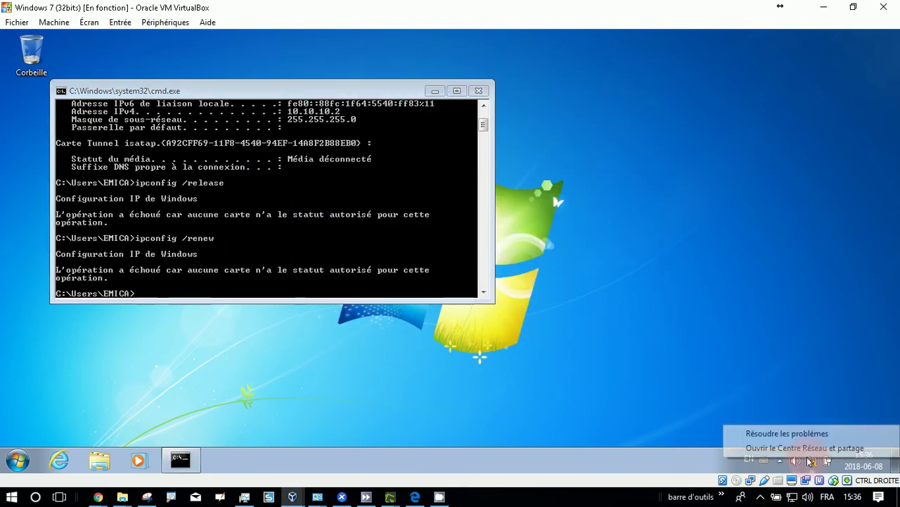
pyautogui.click(809, 448)
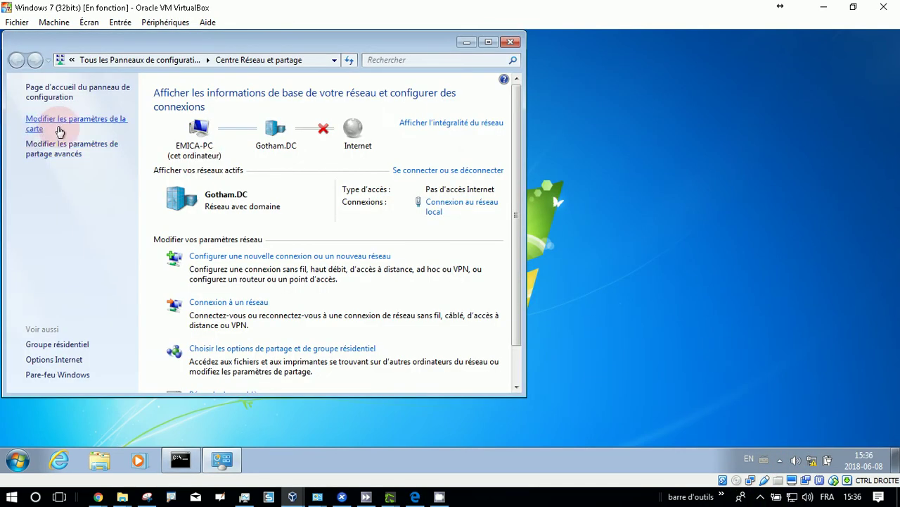
pyautogui.click(31, 128)
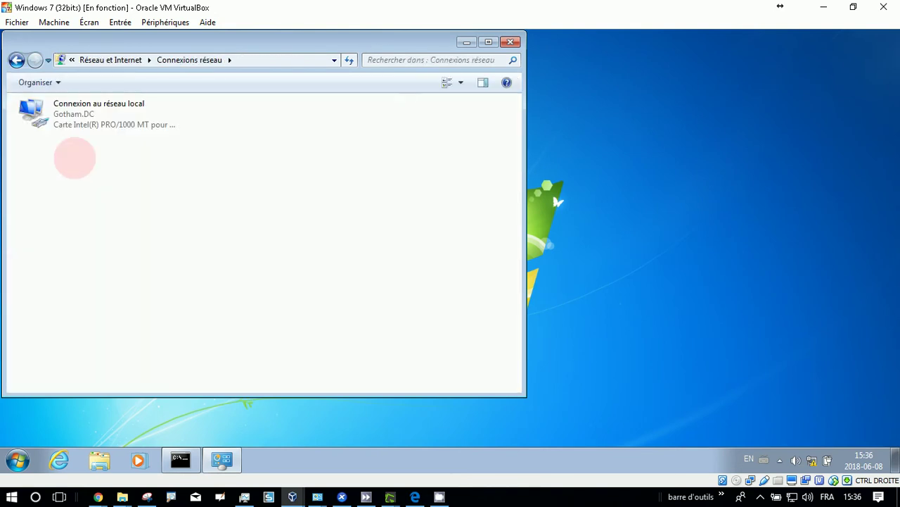
pyautogui.rightClick(75, 109)
pyautogui.click(145, 194)
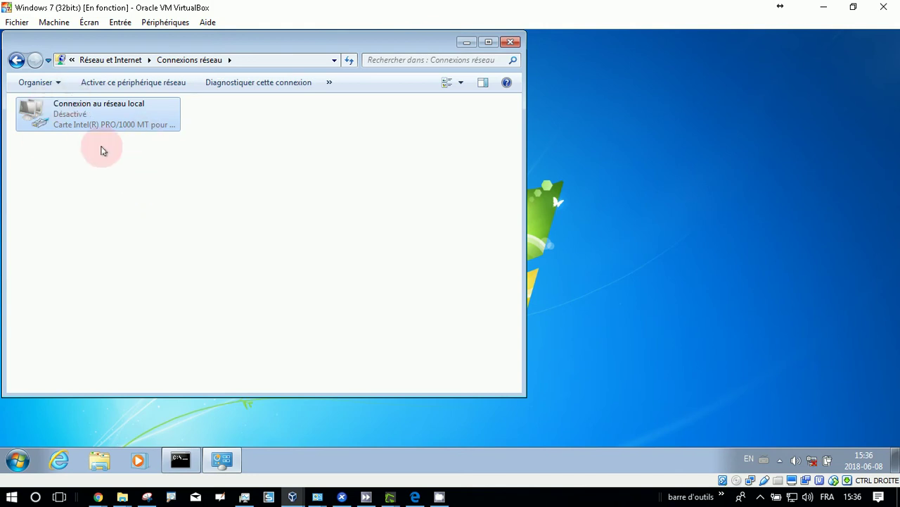
pyautogui.rightClick(77, 116)
pyautogui.click(105, 118)
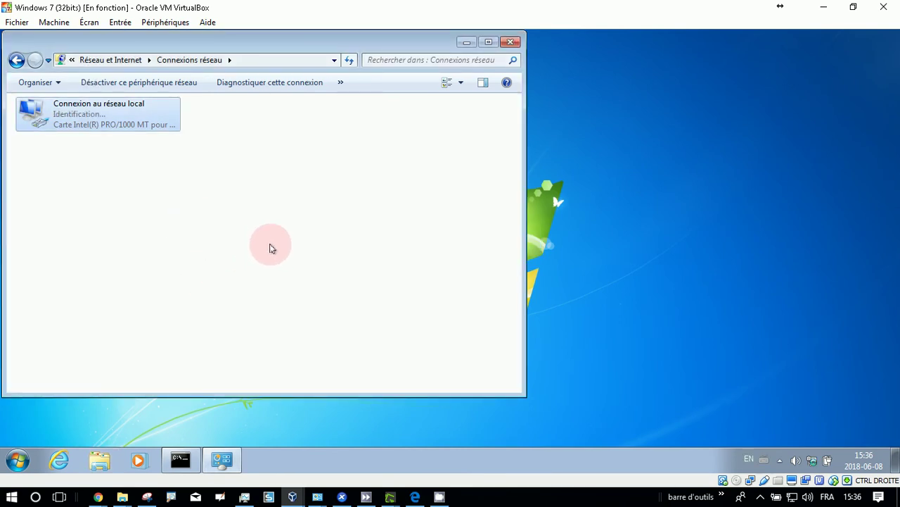
pyautogui.click(471, 47)
pyautogui.click(311, 224)
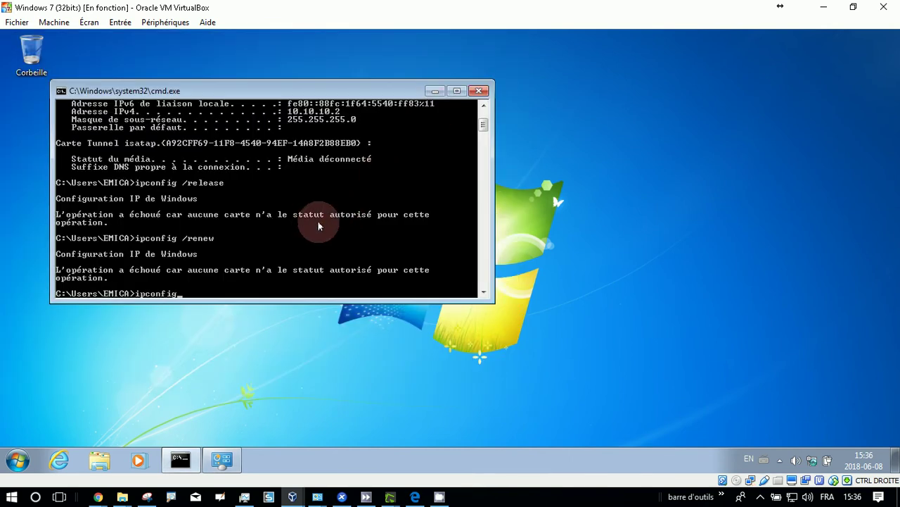
# Rerun ipconfig (still 10.10.10.2), then ipconfig /release and /renew, both failing with no authorized adapter
pyautogui.write('ipconfig')
pyautogui.press('Return')
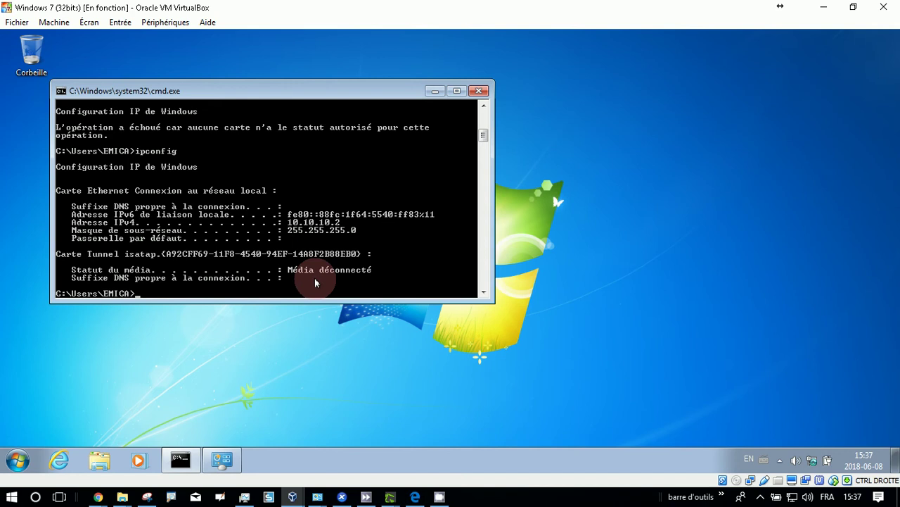
pyautogui.press('Up')
pyautogui.write('/rel')
pyautogui.write('eae')
pyautogui.press('BackSpace')
pyautogui.write('se')
pyautogui.press('Return')
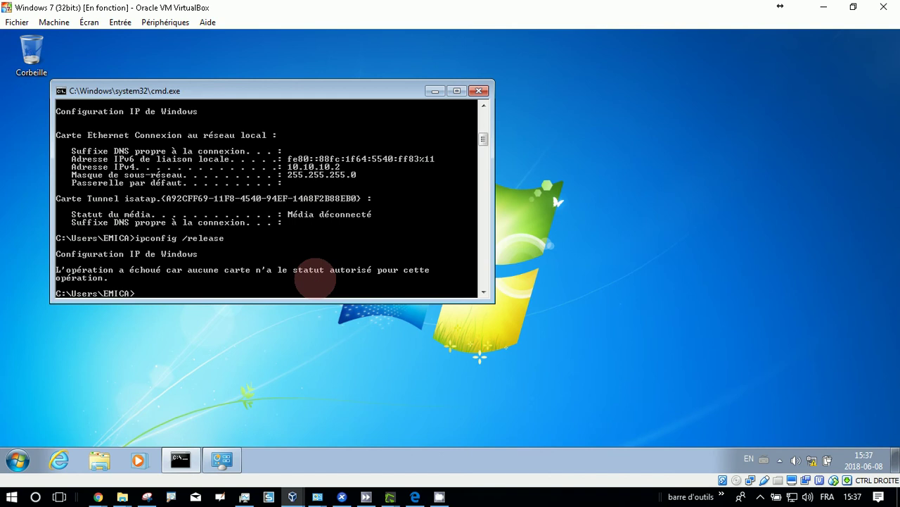
pyautogui.press('Up')
pyautogui.write('renew')
pyautogui.press('Return')
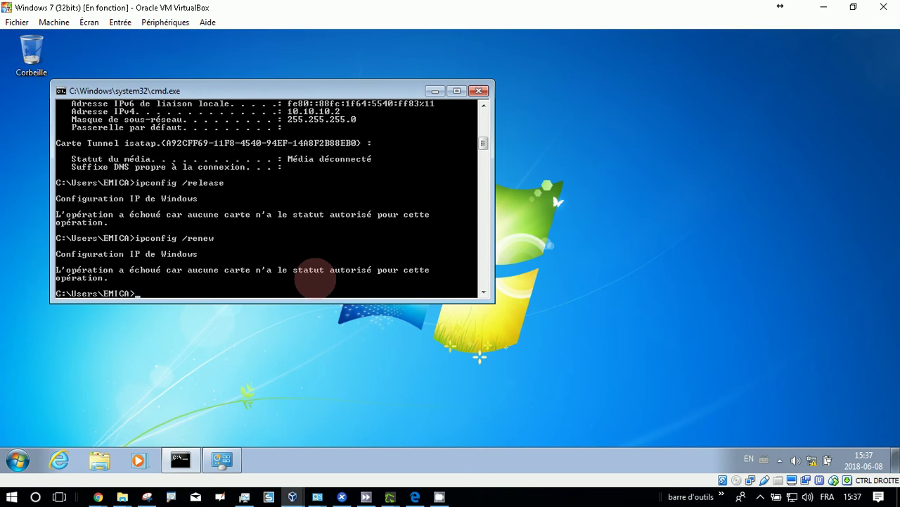
# Go from the Network and Sharing Center to the Network Connections list
pyautogui.rightClick(812, 460)
pyautogui.click(806, 444)
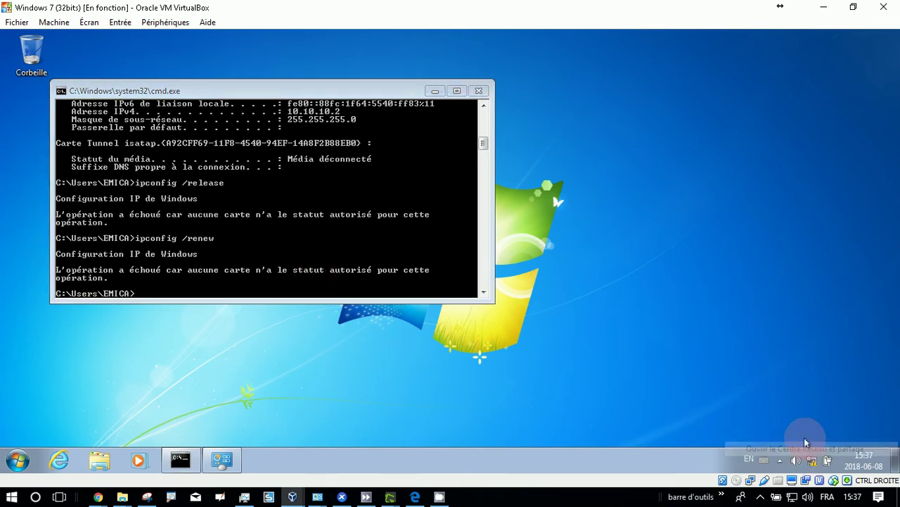
pyautogui.click(73, 170)
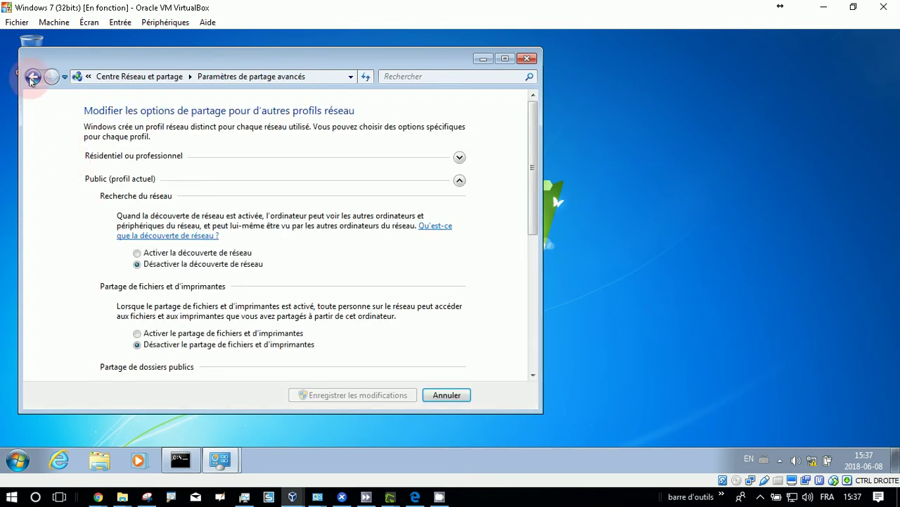
pyautogui.click(32, 76)
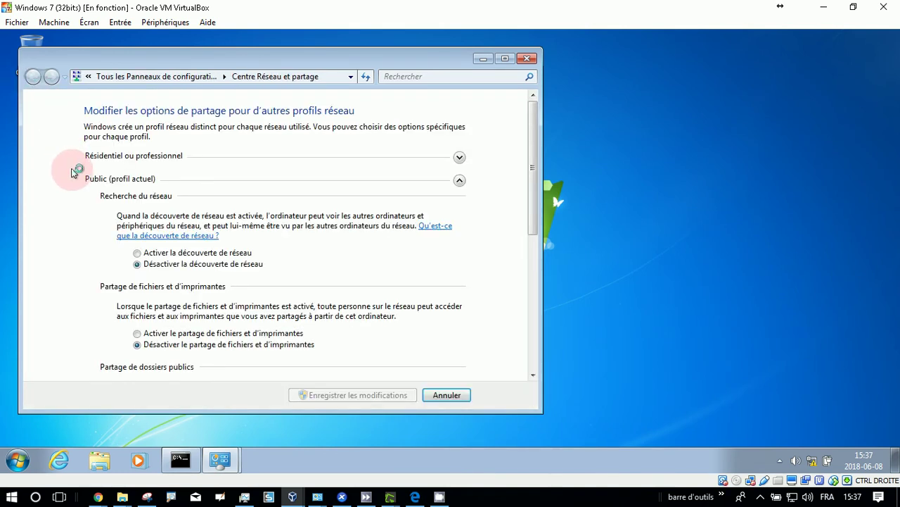
pyautogui.click(101, 138)
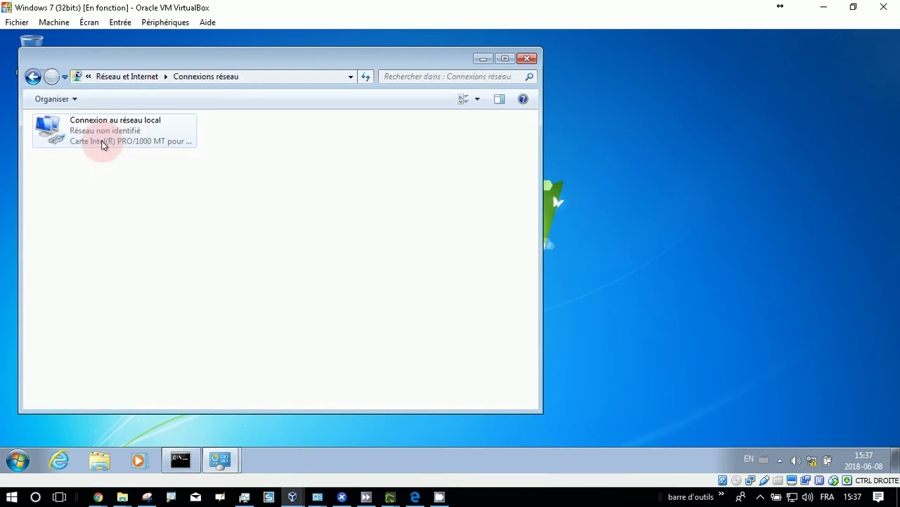
pyautogui.click(111, 130)
# Set the local area connection's IPv4 to obtain IP and DNS server addresses automatically
pyautogui.rightClick(112, 127)
pyautogui.click(172, 254)
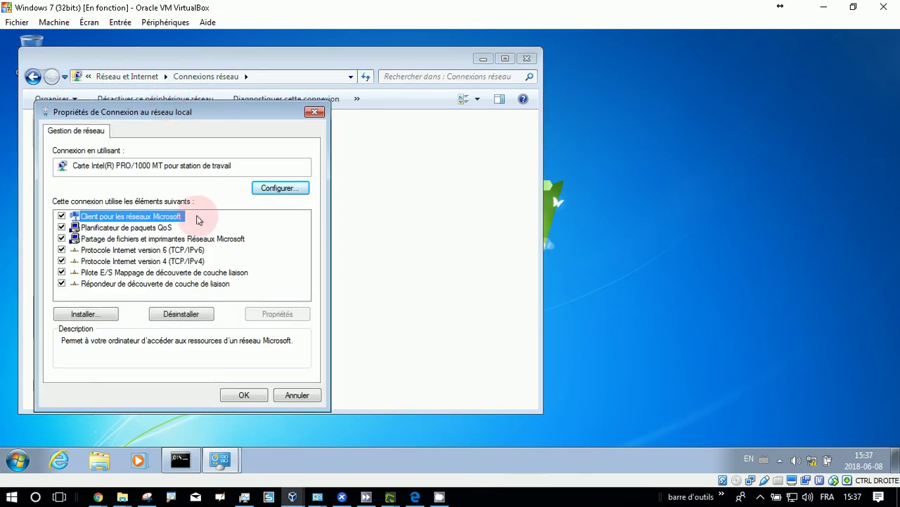
pyautogui.click(179, 261)
pyautogui.click(288, 317)
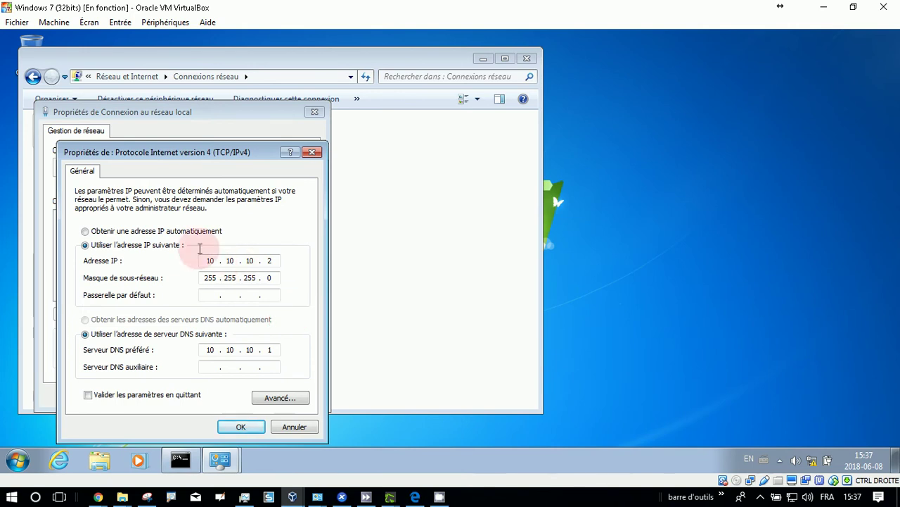
pyautogui.click(147, 232)
pyautogui.click(135, 319)
pyautogui.click(240, 427)
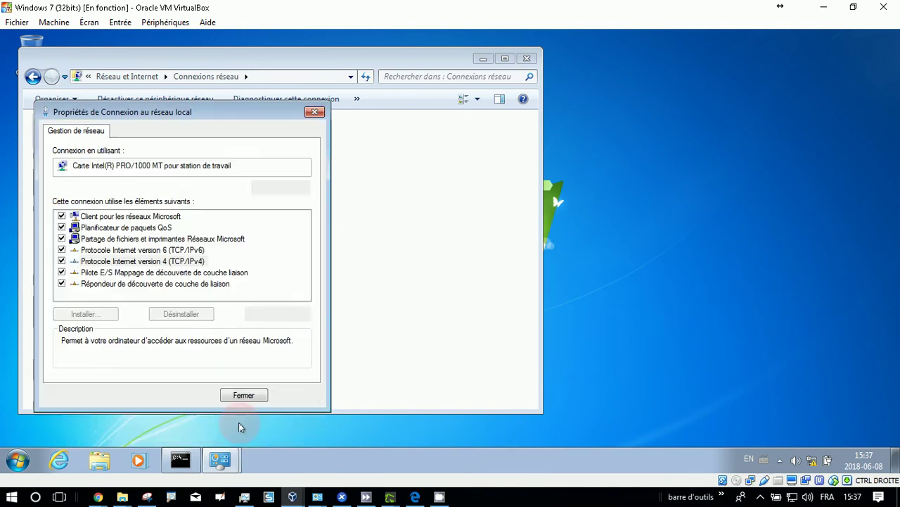
pyautogui.click(241, 396)
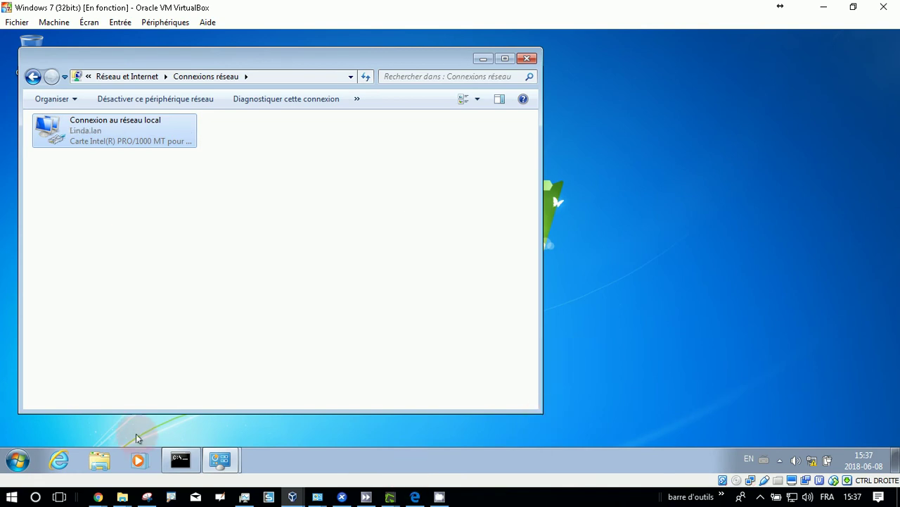
# Cancel the Linda.lan network location prompt and close the Network Connections window
pyautogui.click(186, 460)
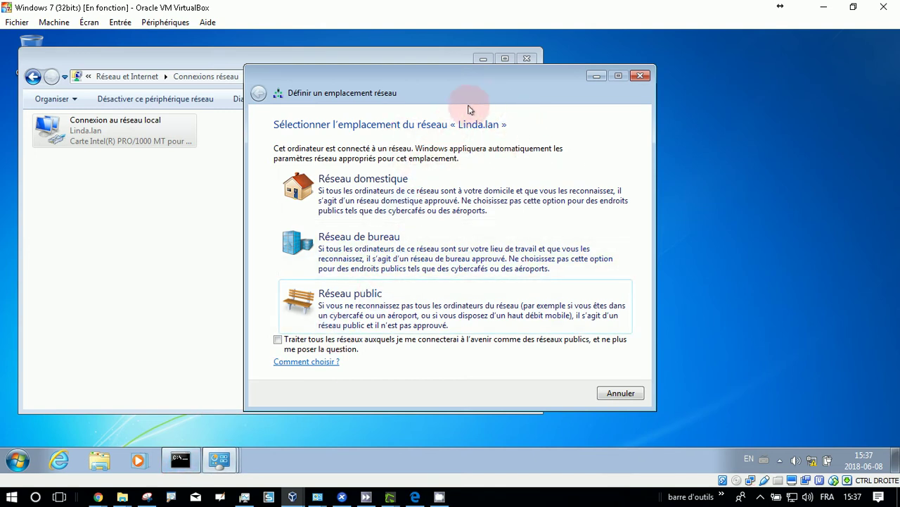
pyautogui.click(435, 278)
pyautogui.click(621, 393)
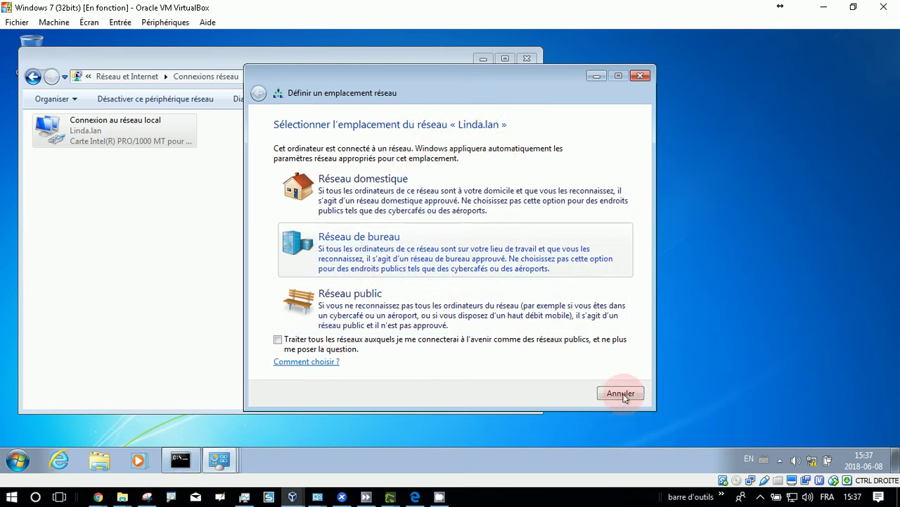
pyautogui.click(528, 58)
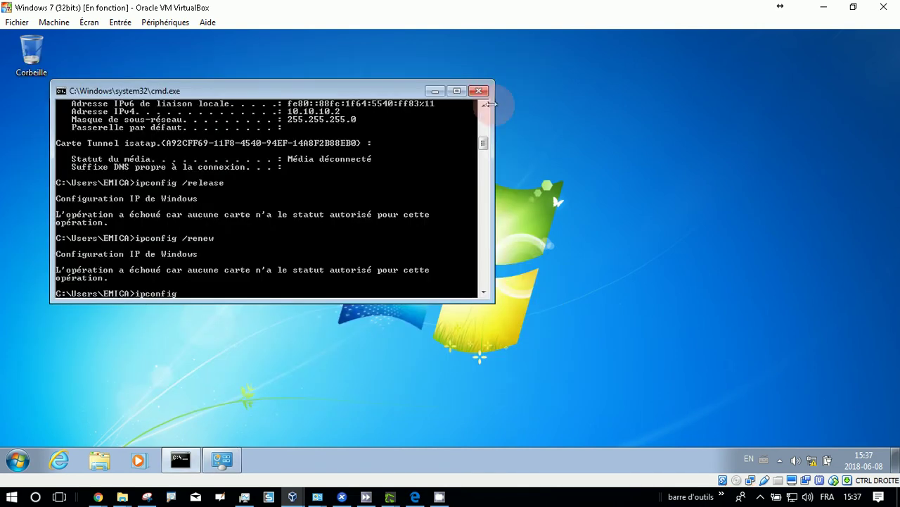
# Run ipconfig and ipconfig /all to confirm 10.20.30.100 leased from DHCP server 10.20.30.1
pyautogui.press('Return')
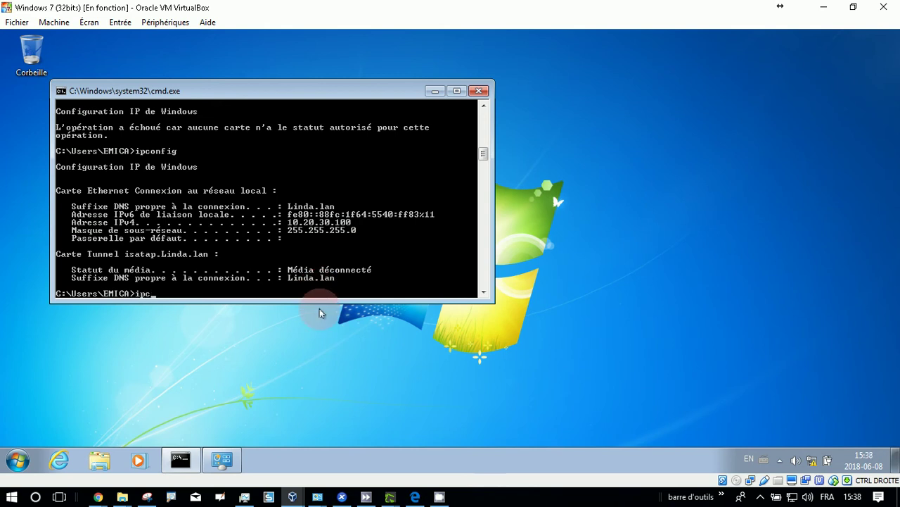
pyautogui.write('ipconfig /all')
pyautogui.press('Return')
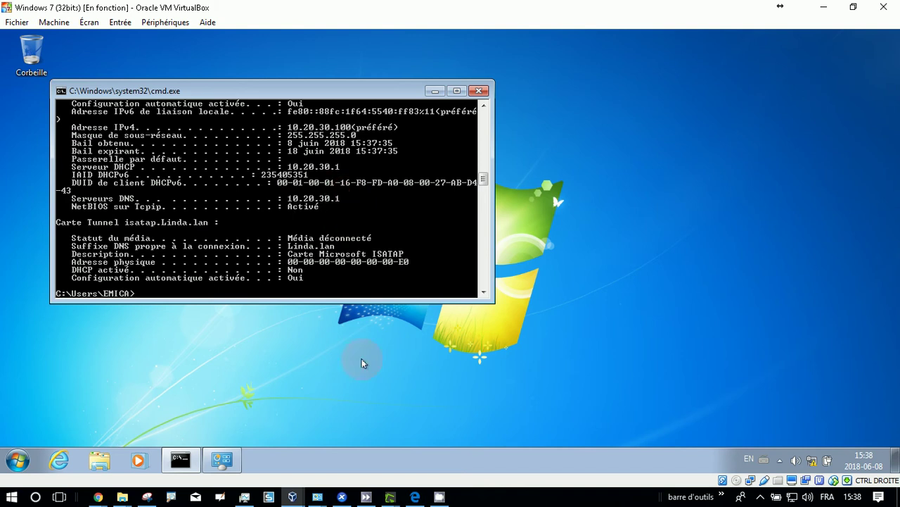
pyautogui.click(292, 496)
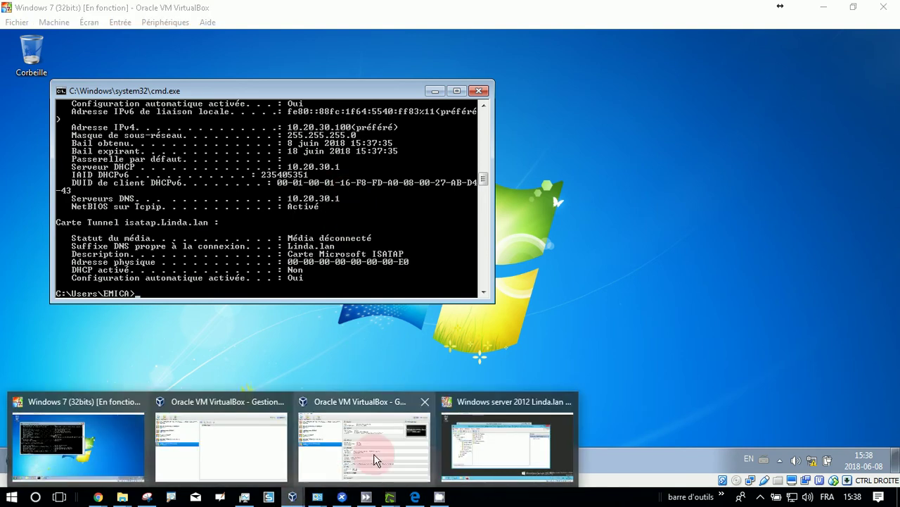
# Open the server Ethernet adapter's IPv4 properties to check its static 10.20.30.1/24 address
pyautogui.click(467, 444)
pyautogui.rightClick(792, 461)
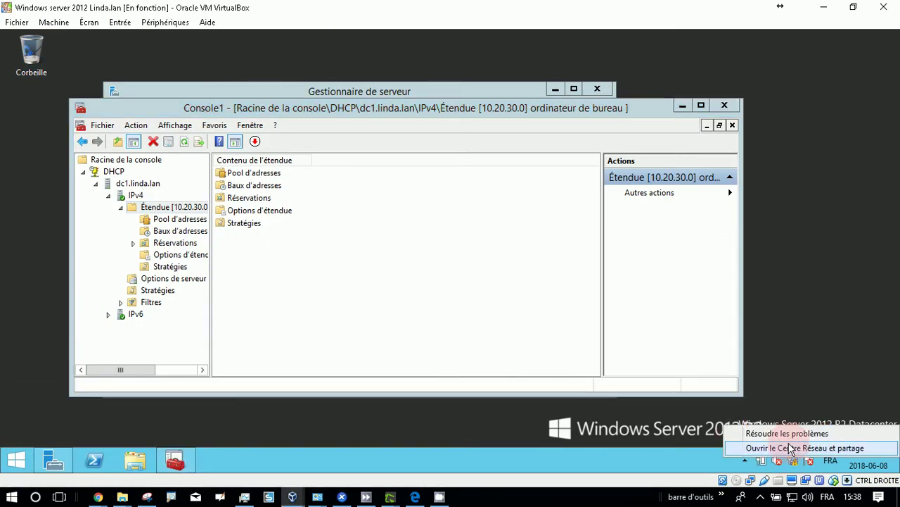
pyautogui.click(759, 430)
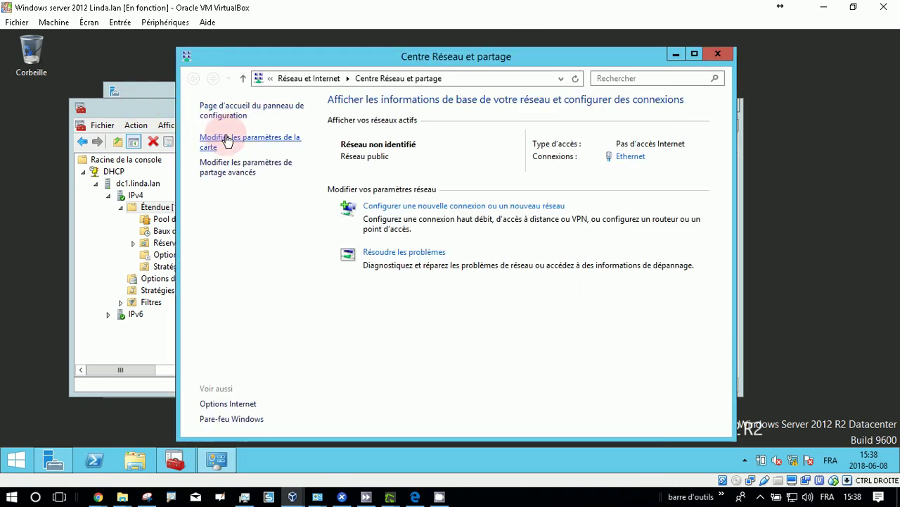
pyautogui.click(227, 140)
pyautogui.rightClick(245, 113)
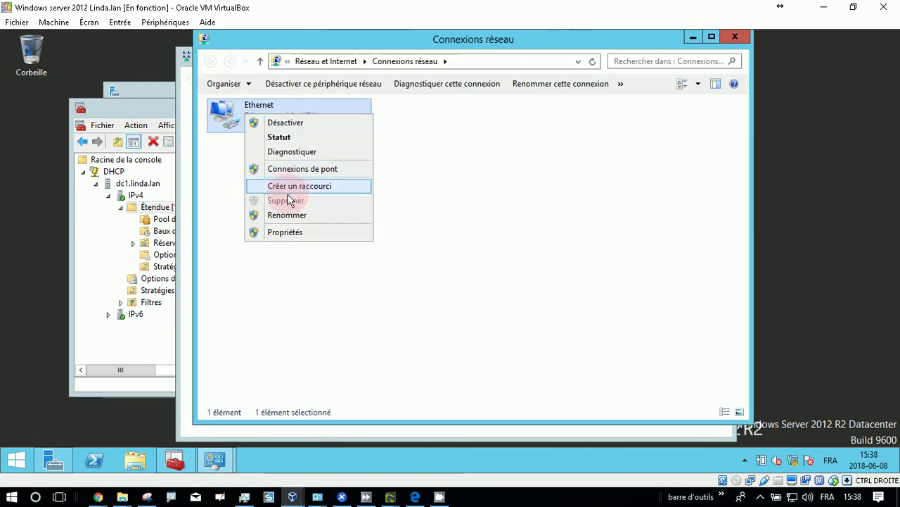
pyautogui.click(286, 233)
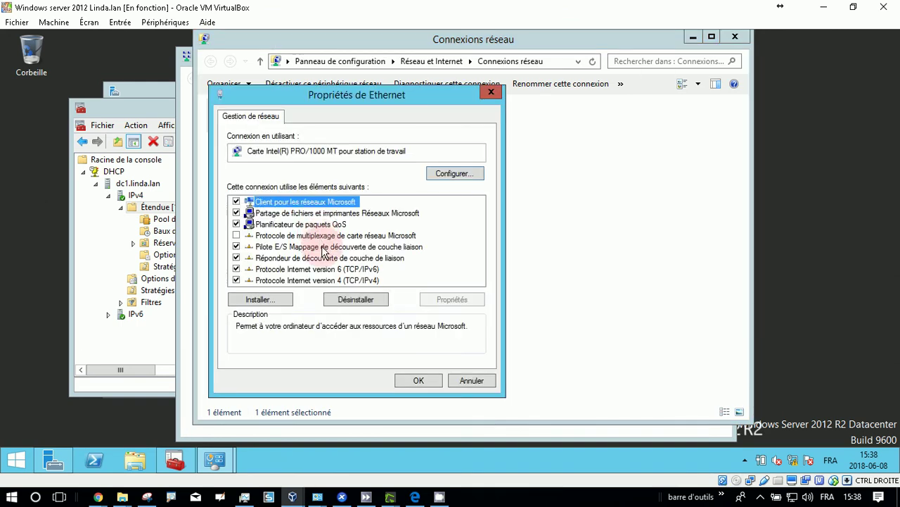
pyautogui.click(333, 280)
pyautogui.click(452, 299)
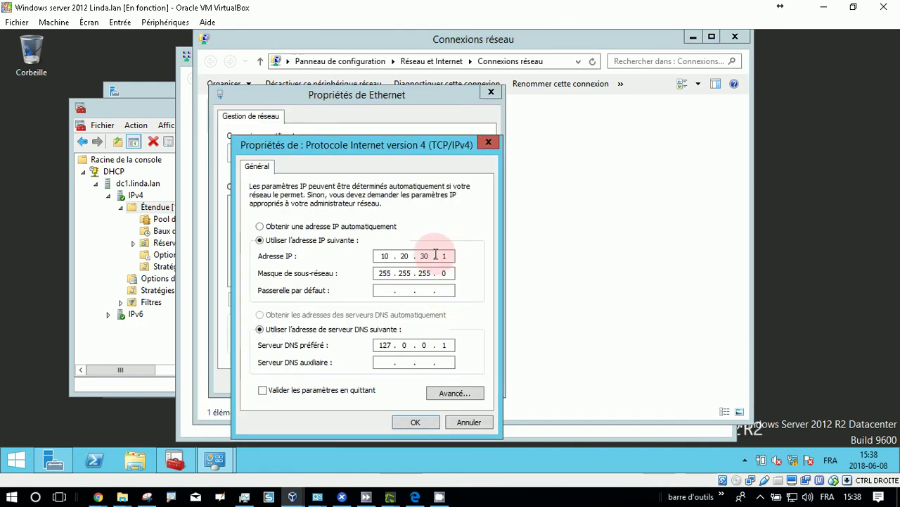
# Close the network windows without changes and bring up the Linda.Lan exercise document
pyautogui.click(469, 422)
pyautogui.click(471, 379)
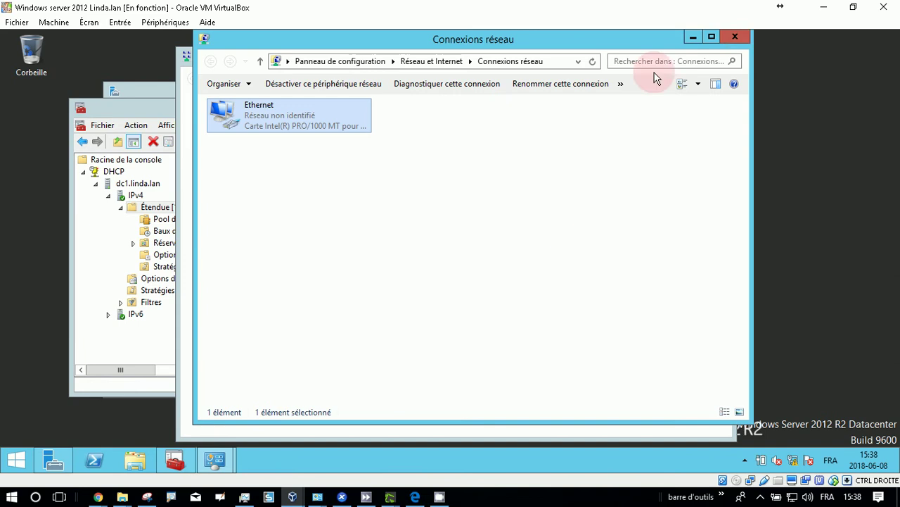
pyautogui.click(735, 39)
pyautogui.click(715, 55)
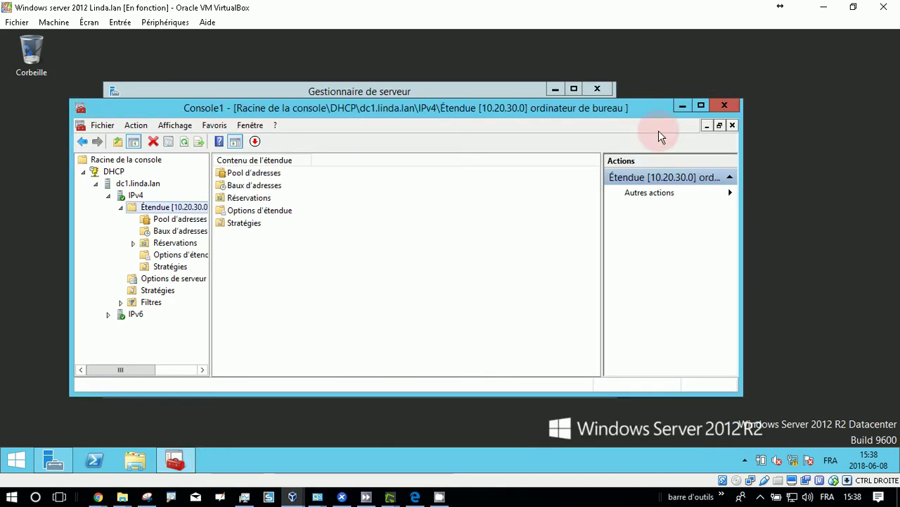
pyautogui.moveTo(98, 495)
pyautogui.click(141, 457)
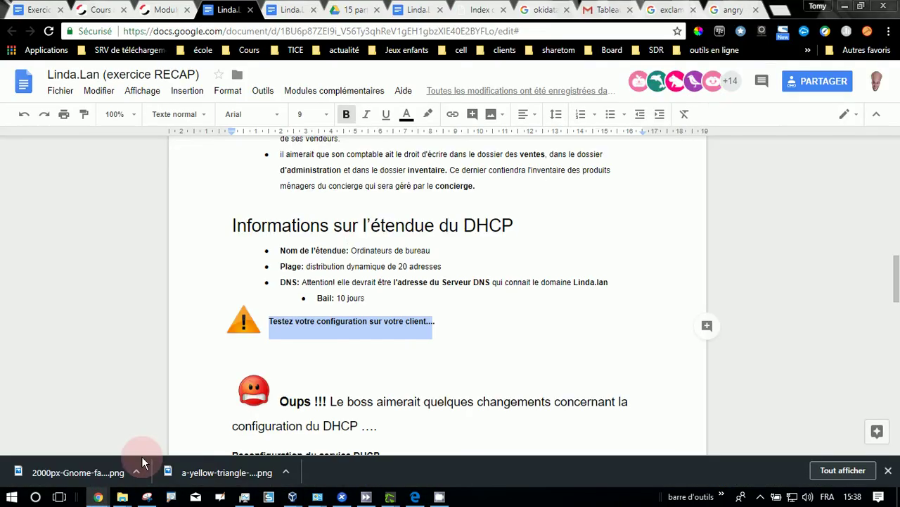
# Scroll to 'Reconfiguration du service DHCP' and highlight the 2-day lease requirement
pyautogui.scroll(-3, 373, 258)
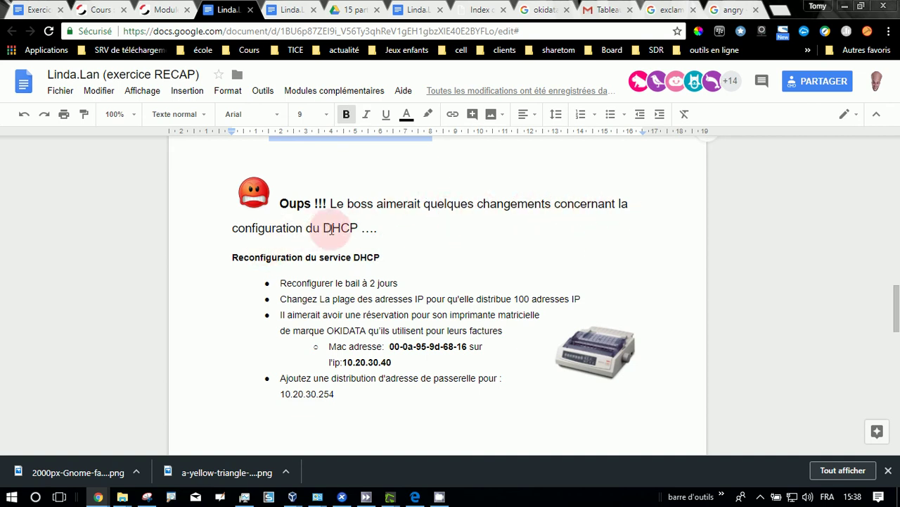
pyautogui.scroll(-1, 232, 204)
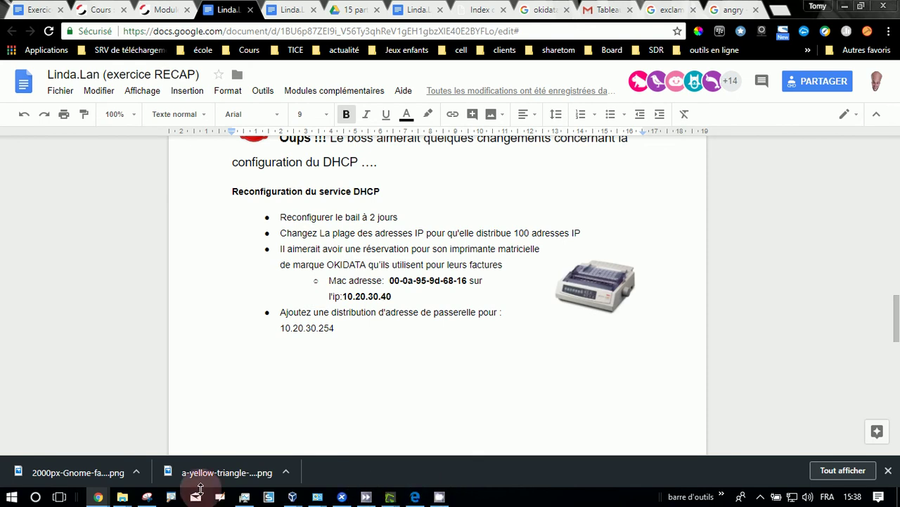
pyautogui.click(99, 497)
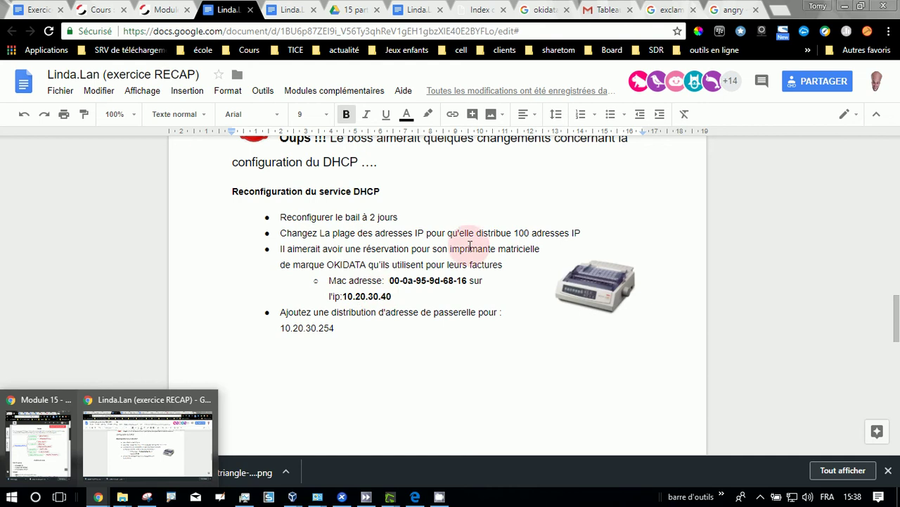
pyautogui.moveTo(287, 216); pyautogui.dragTo(398, 216)
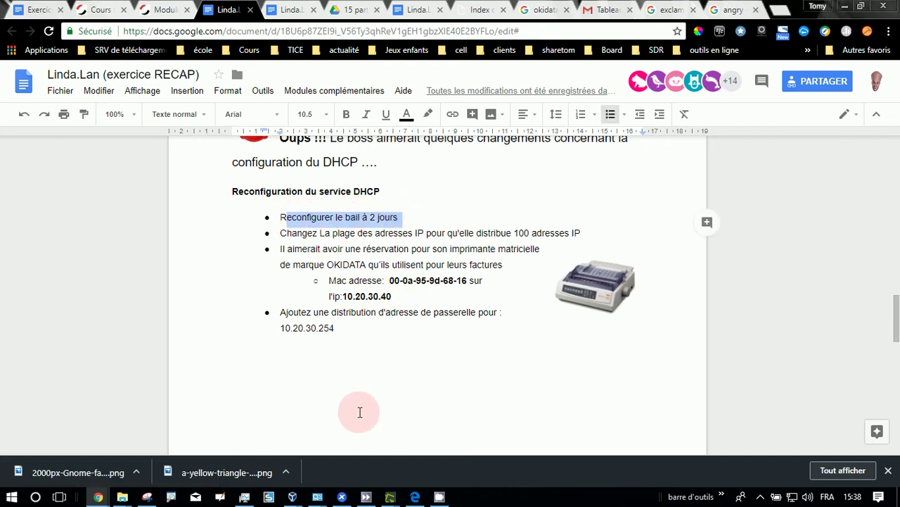
# Return to the Windows Server VM and widen the DHCP console and its tree pane
pyautogui.click(292, 497)
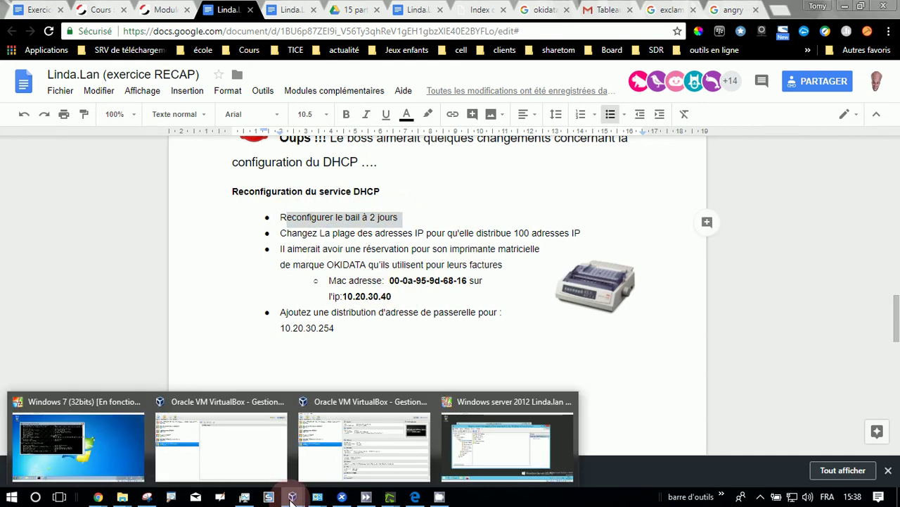
pyautogui.click(507, 445)
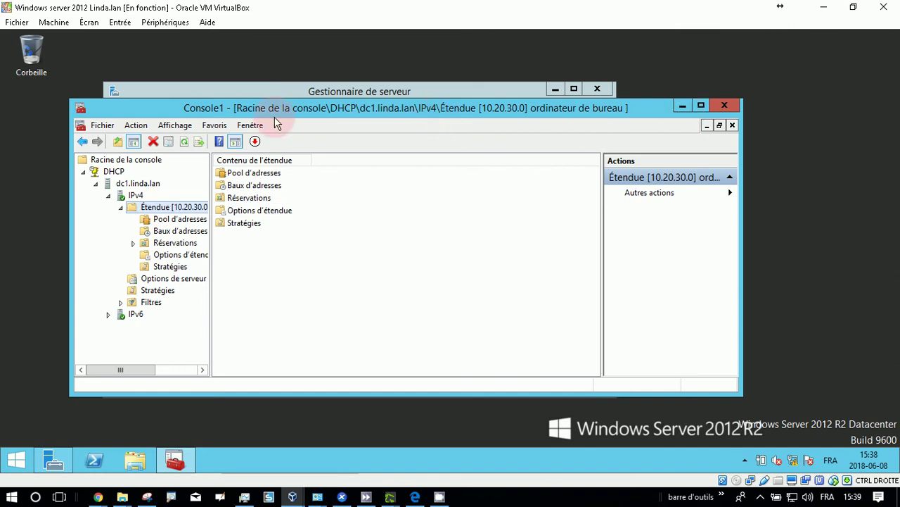
pyautogui.moveTo(743, 153); pyautogui.dragTo(898, 155)
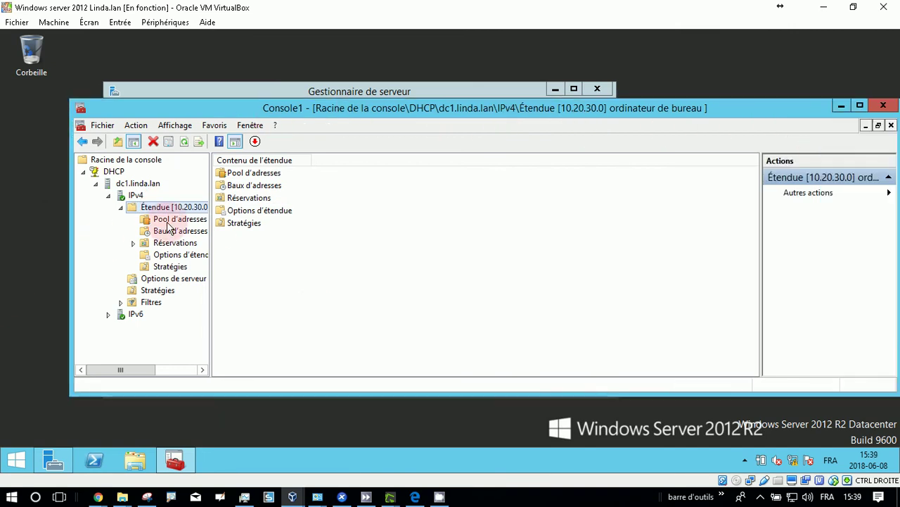
pyautogui.moveTo(211, 229); pyautogui.dragTo(470, 230)
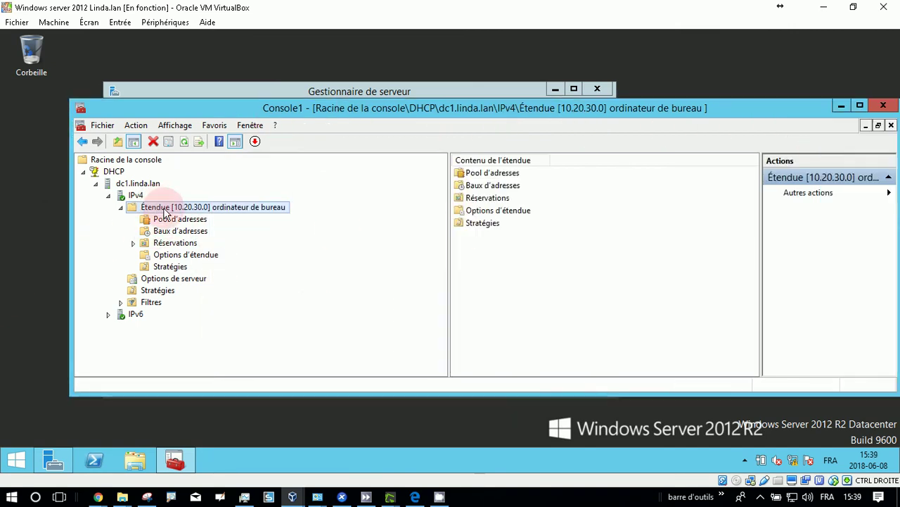
# Set Durée de l'allocation for scope 10.20.30.0 to 2 days in its properties
pyautogui.rightClick(239, 207)
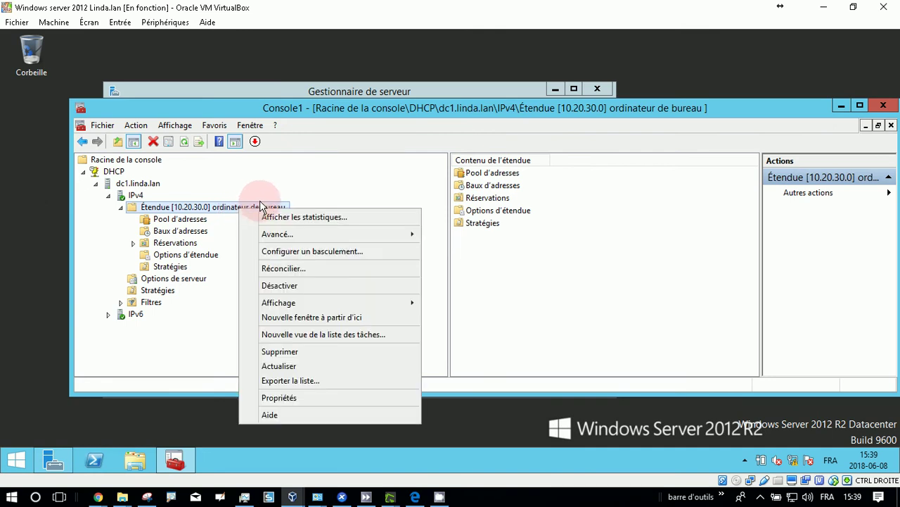
pyautogui.click(294, 399)
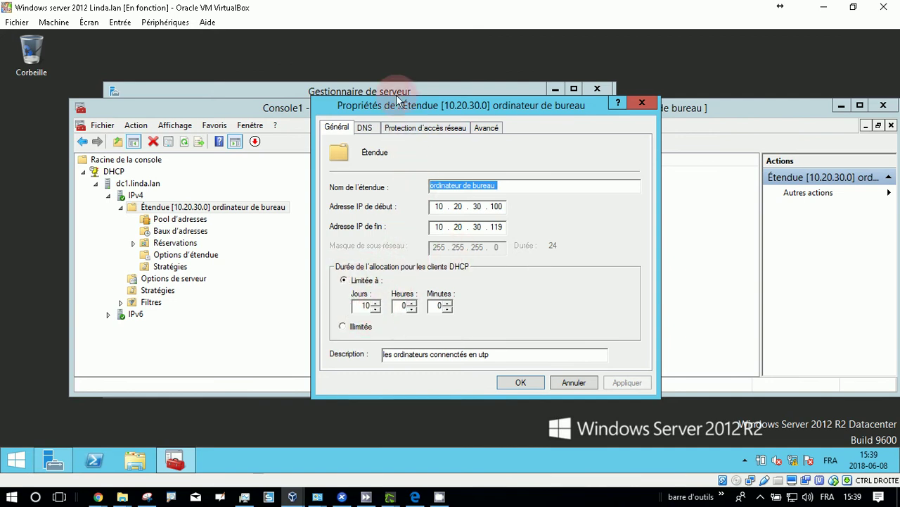
pyautogui.click(377, 309)
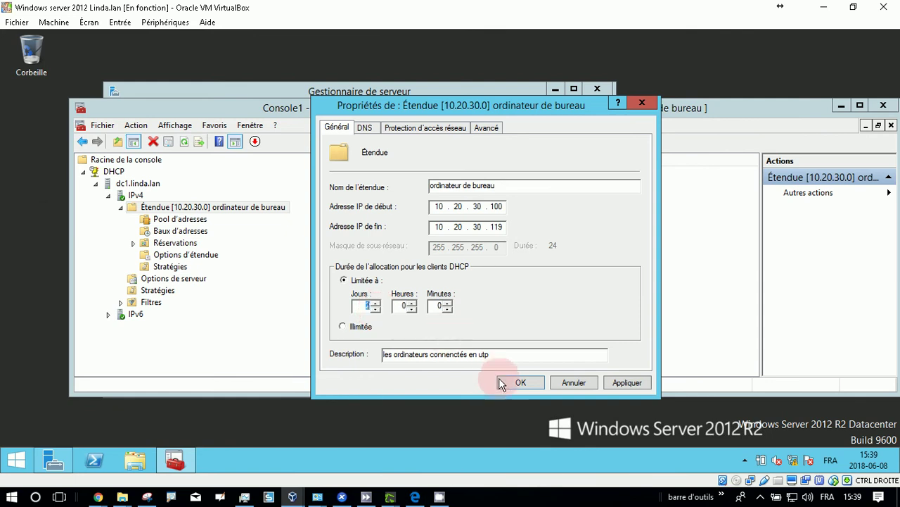
pyautogui.click(518, 382)
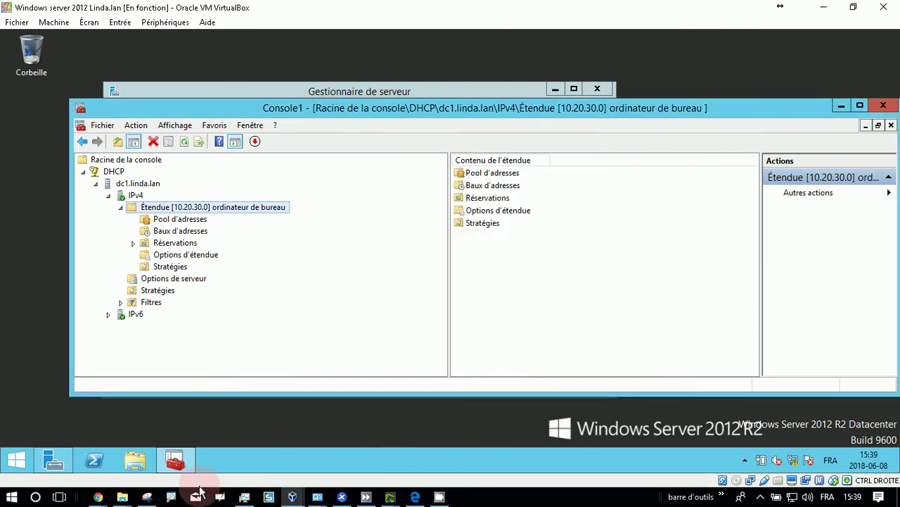
pyautogui.moveTo(106, 499)
pyautogui.click(151, 440)
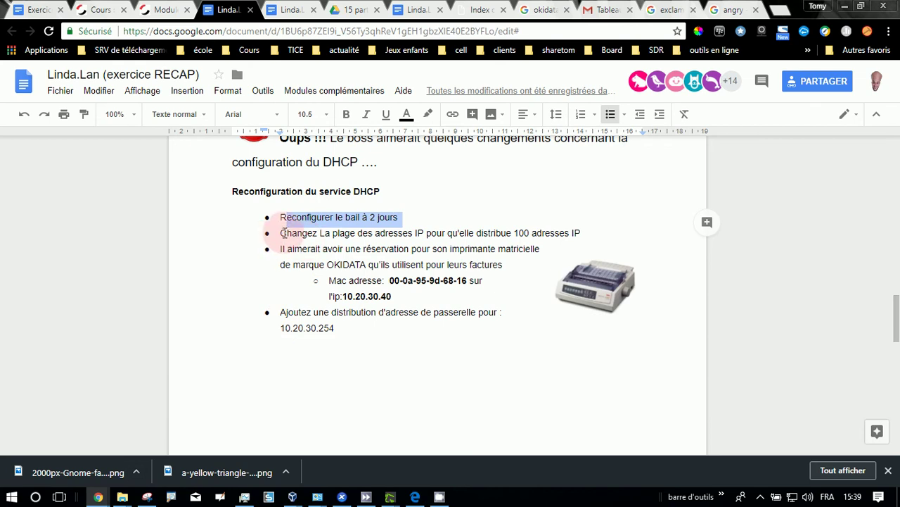
# Highlight the 2-day lease and IP range requirements in the Linda.Lan brief, then return to the server VM
pyautogui.moveTo(282, 234); pyautogui.dragTo(506, 232)
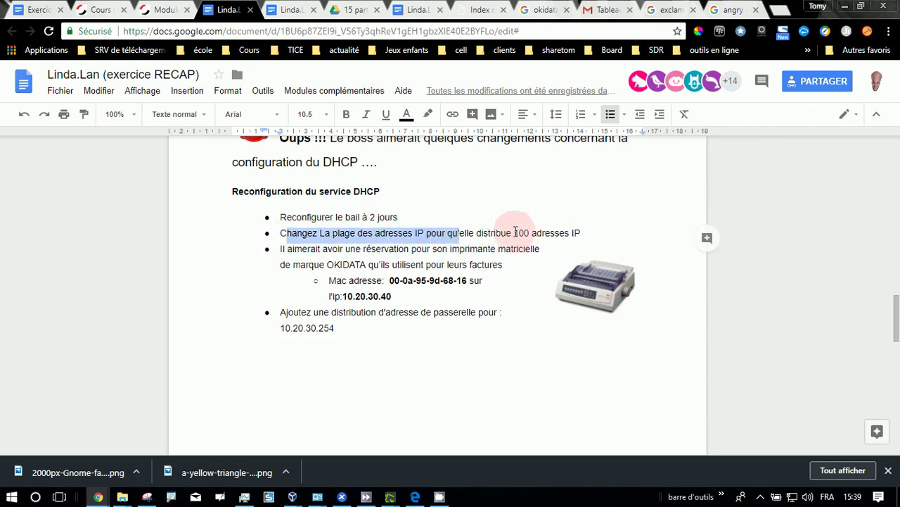
pyautogui.click(515, 233)
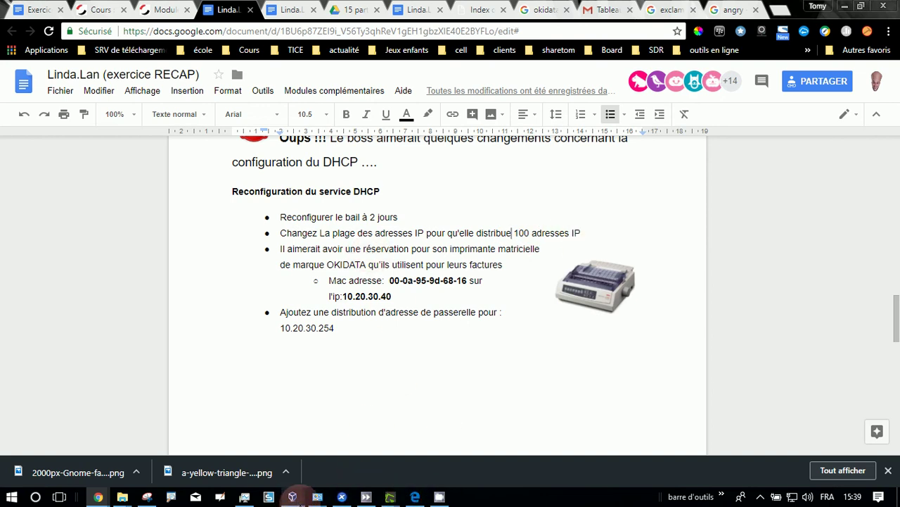
pyautogui.rightClick(301, 499)
pyautogui.click(293, 497)
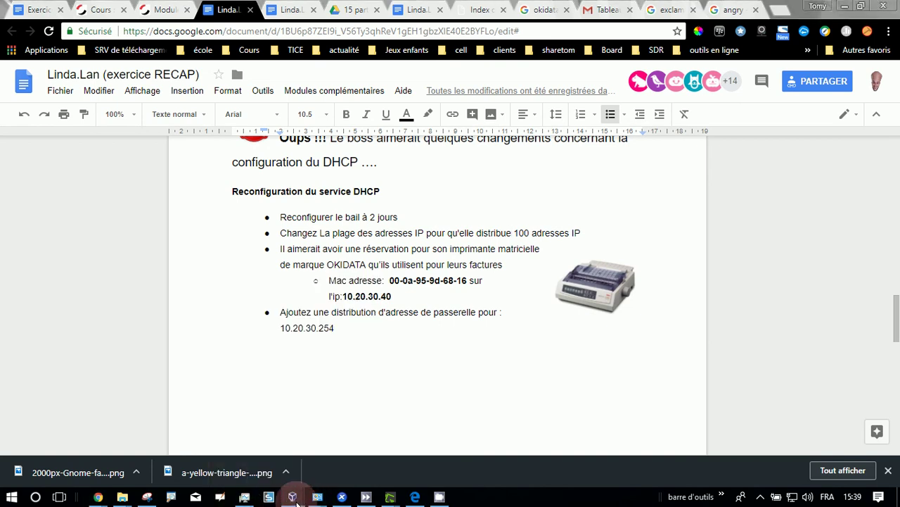
pyautogui.moveTo(293, 490)
pyautogui.click(509, 456)
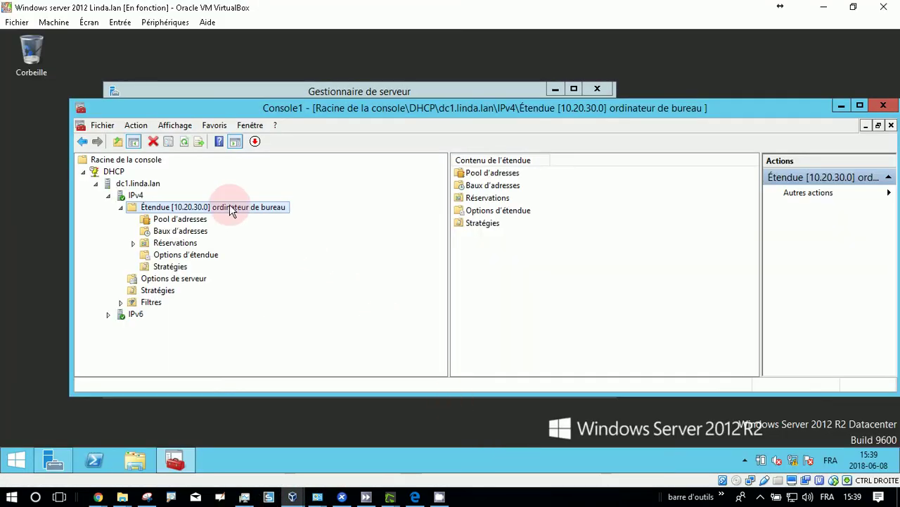
pyautogui.rightClick(206, 209)
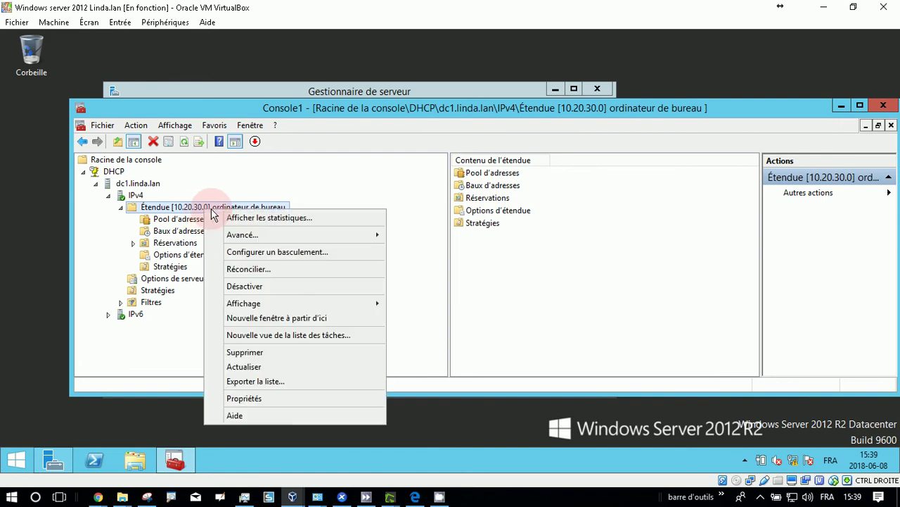
pyautogui.click(246, 398)
pyautogui.doubleClick(492, 227)
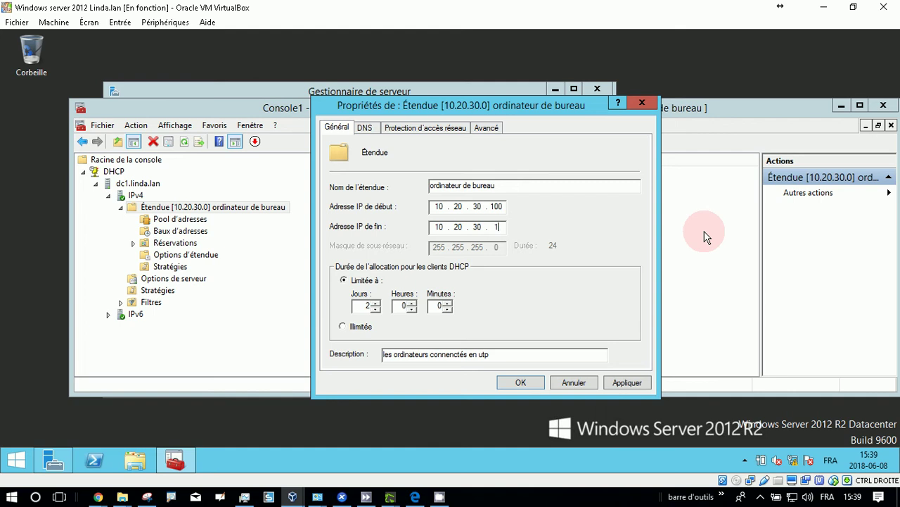
pyautogui.click(513, 381)
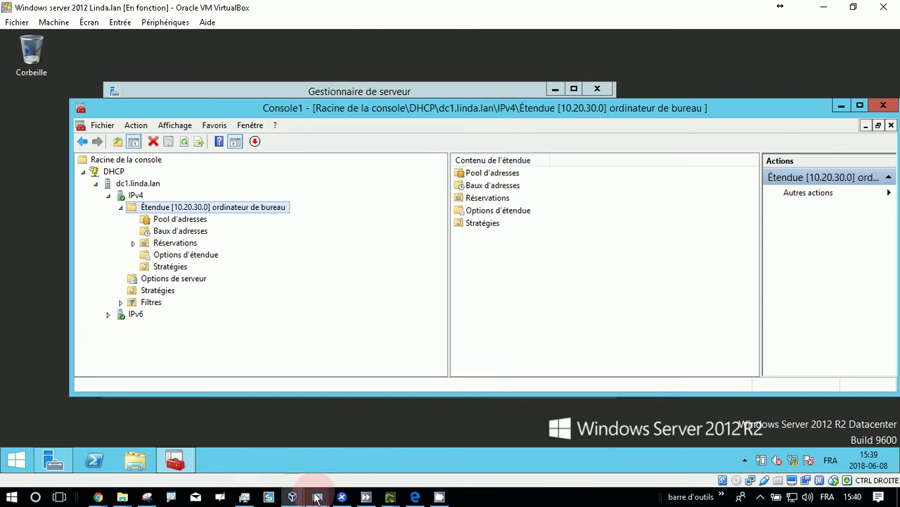
# Bold the word 'réservation' in the brief's printer requirement, then hide Chrome to reveal the DHCP console
pyautogui.click(292, 497)
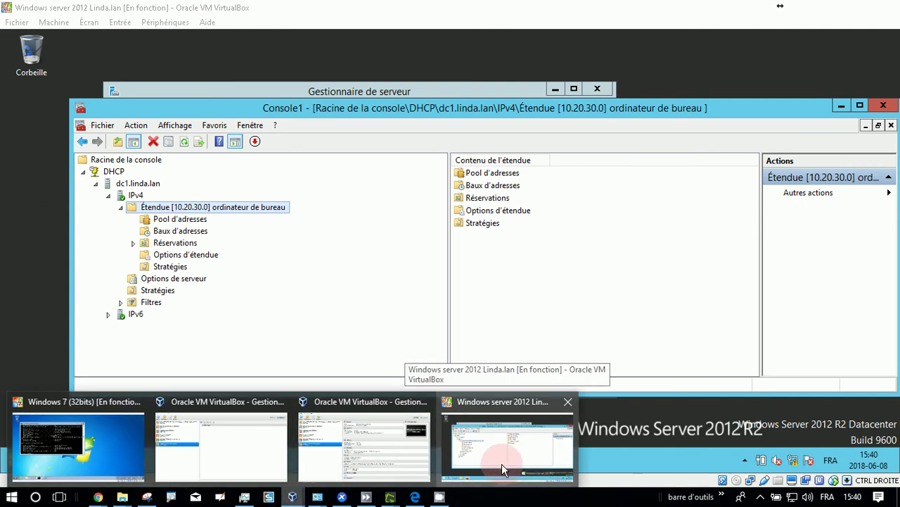
pyautogui.moveTo(98, 496)
pyautogui.click(141, 454)
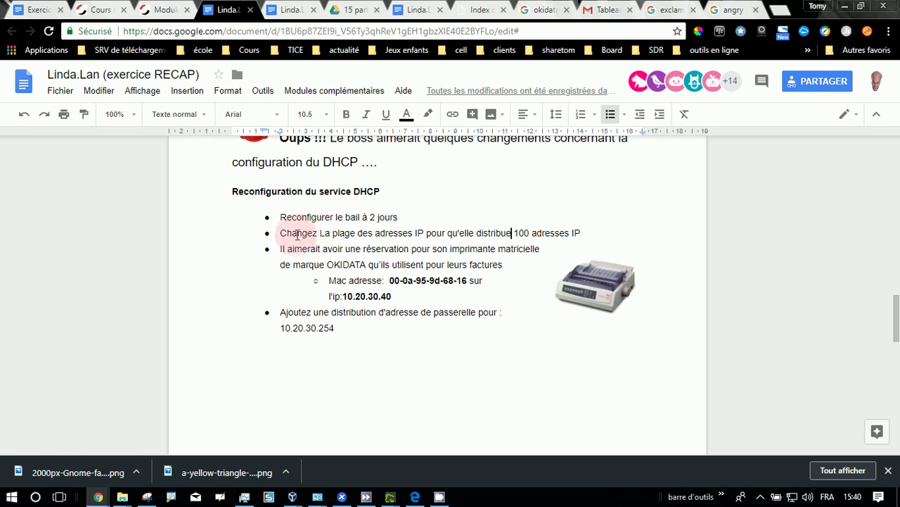
pyautogui.doubleClick(382, 250)
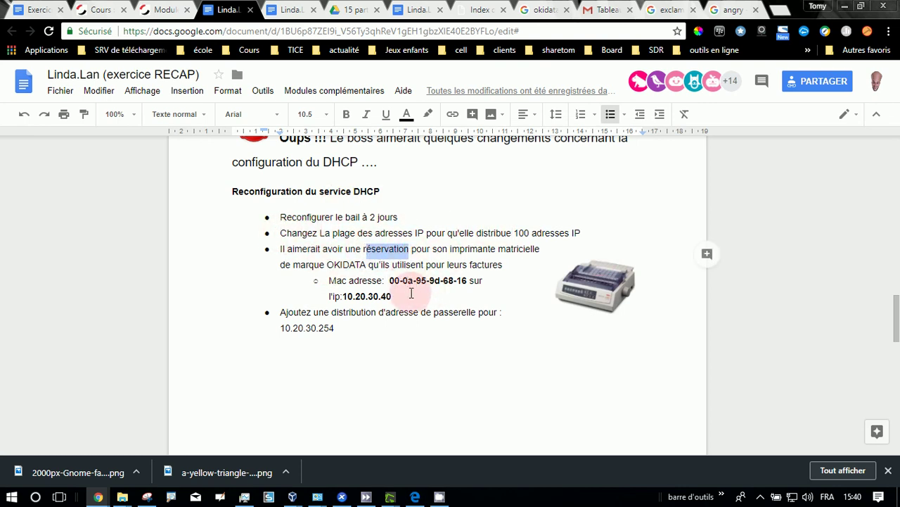
pyautogui.hotkey('ctrl', 'b')
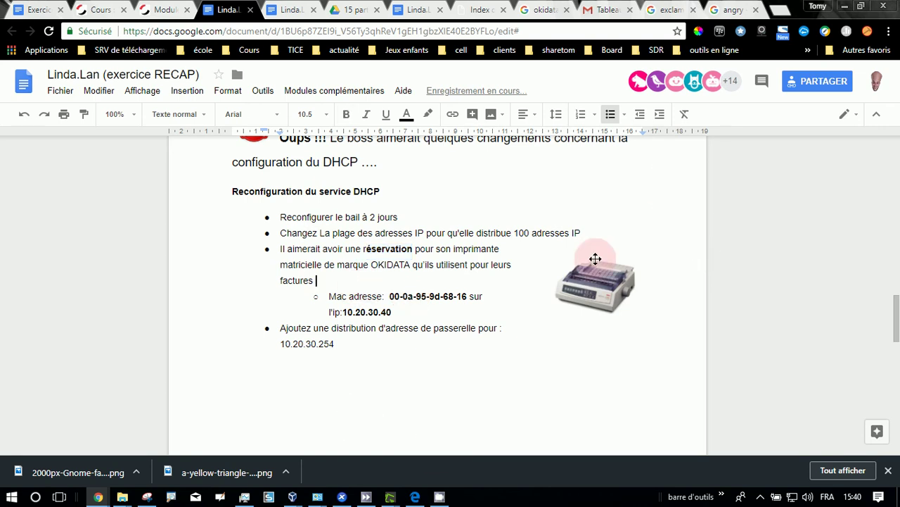
pyautogui.click(841, 6)
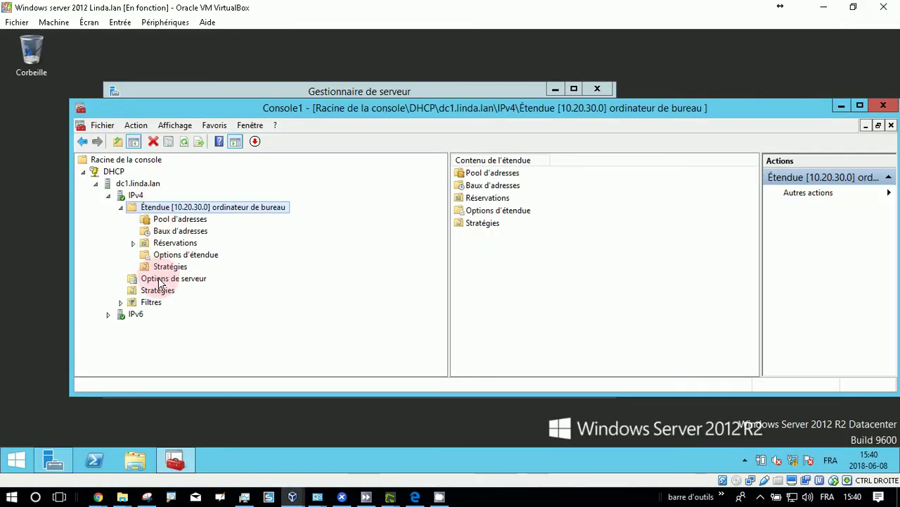
pyautogui.click(169, 244)
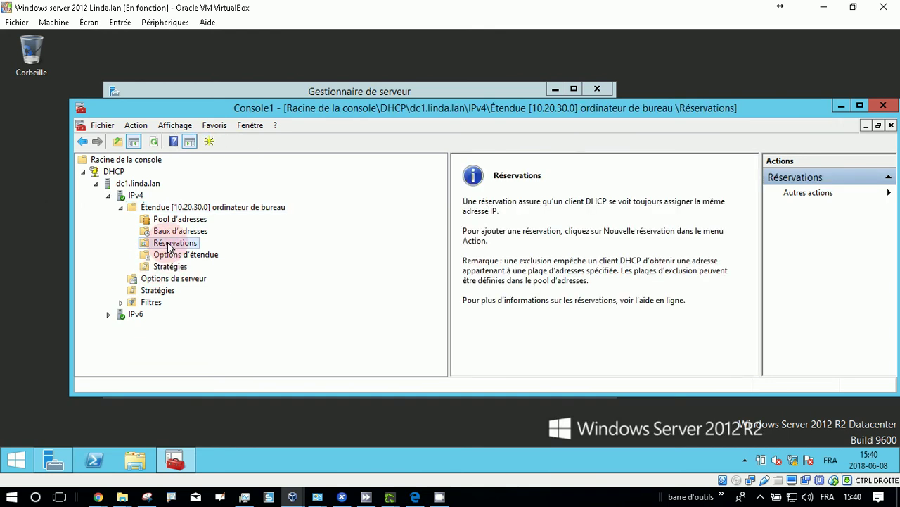
pyautogui.rightClick(169, 243)
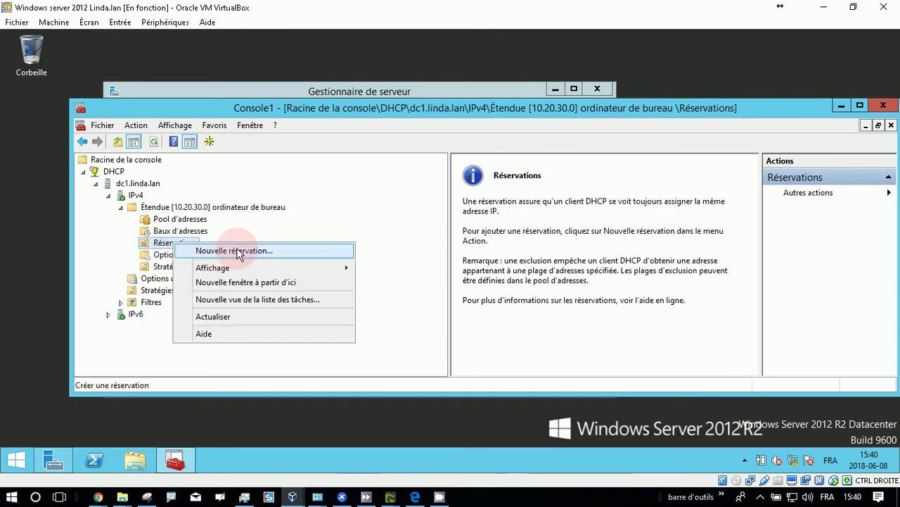
pyautogui.click(238, 251)
pyautogui.click(201, 202)
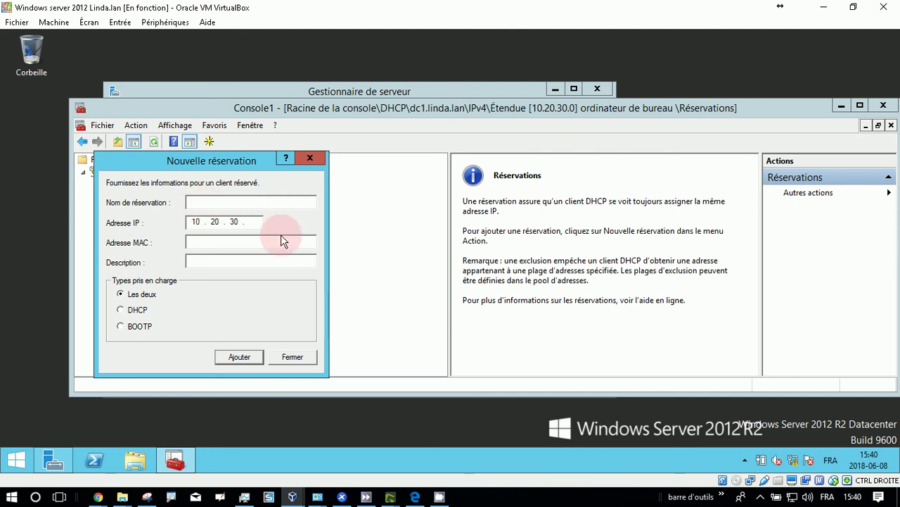
pyautogui.write('l')
pyautogui.write('mprimante Ok')
pyautogui.write('idata')
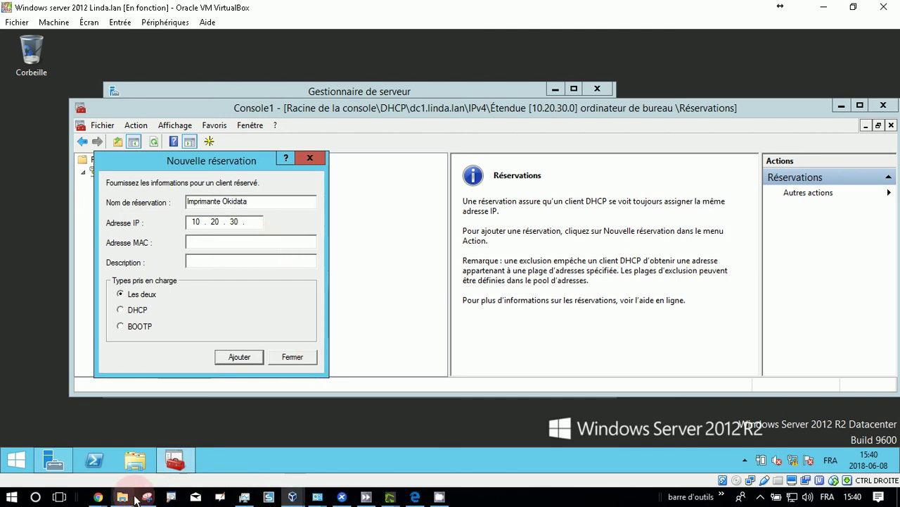
pyautogui.moveTo(97, 497)
pyautogui.click(158, 456)
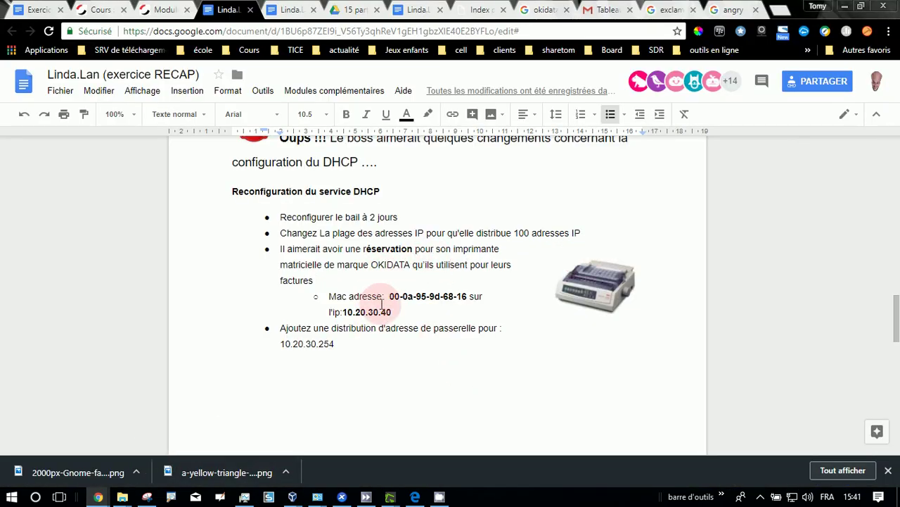
# Select the printer's MAC address and dock the brief on the right half beside the server VM
pyautogui.moveTo(391, 296); pyautogui.dragTo(458, 296)
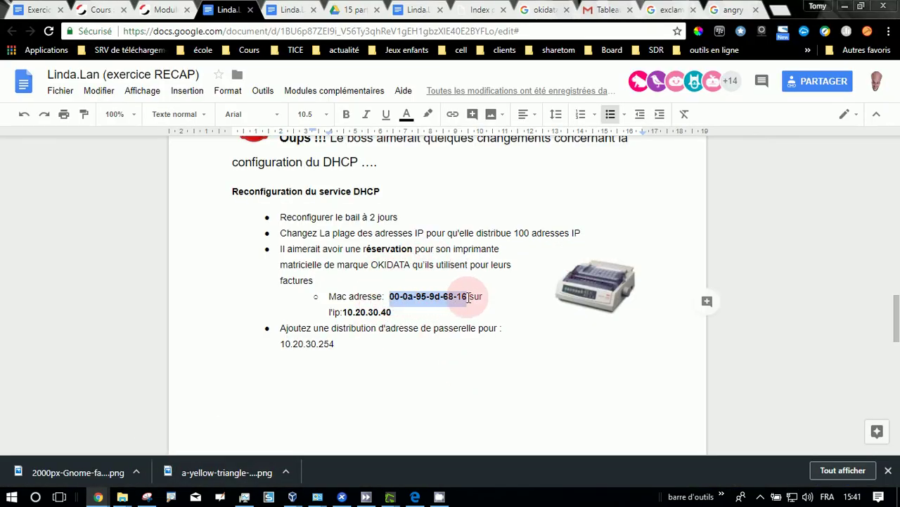
pyautogui.click(867, 8)
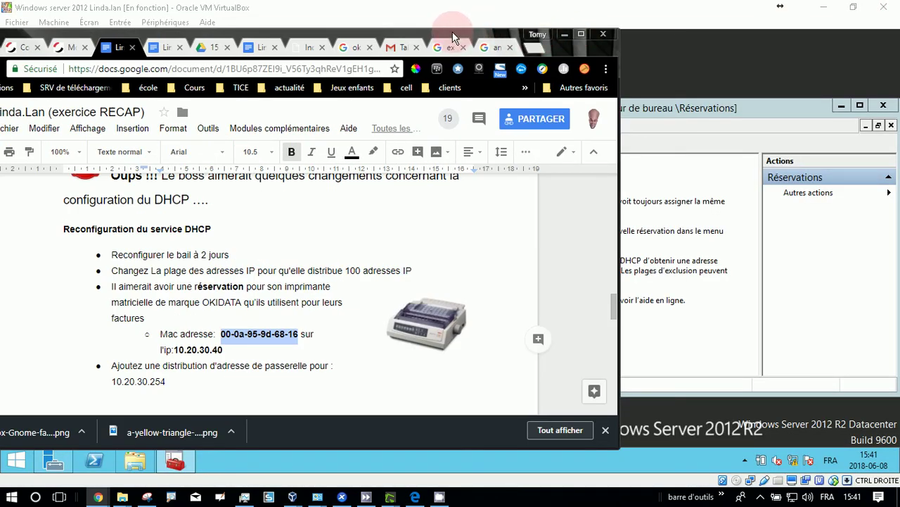
pyautogui.moveTo(452, 35); pyautogui.dragTo(899, 42)
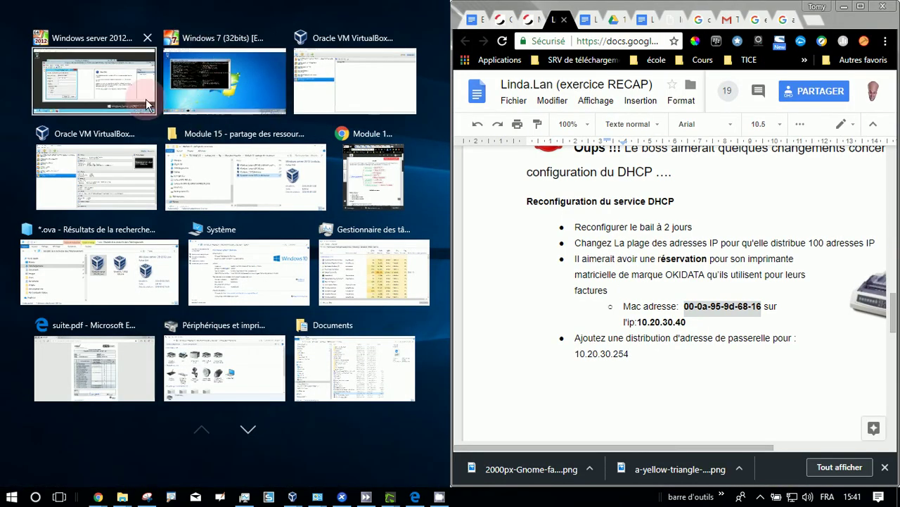
pyautogui.click(84, 79)
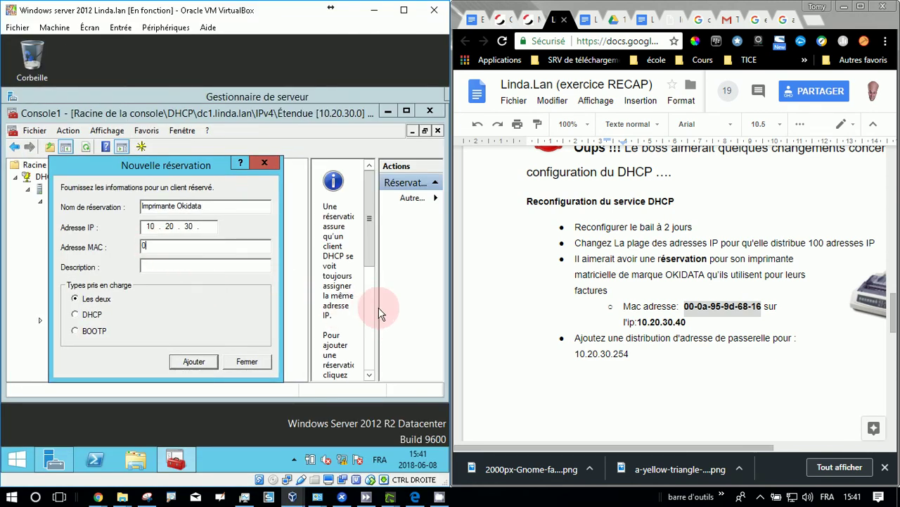
# Enter IP 10.20.30.40 and MAC 00-0a-95-9d-68-16, fixing typos, then copy the reservation name
pyautogui.write('-01-95-9d-68-16')
pyautogui.click(189, 265)
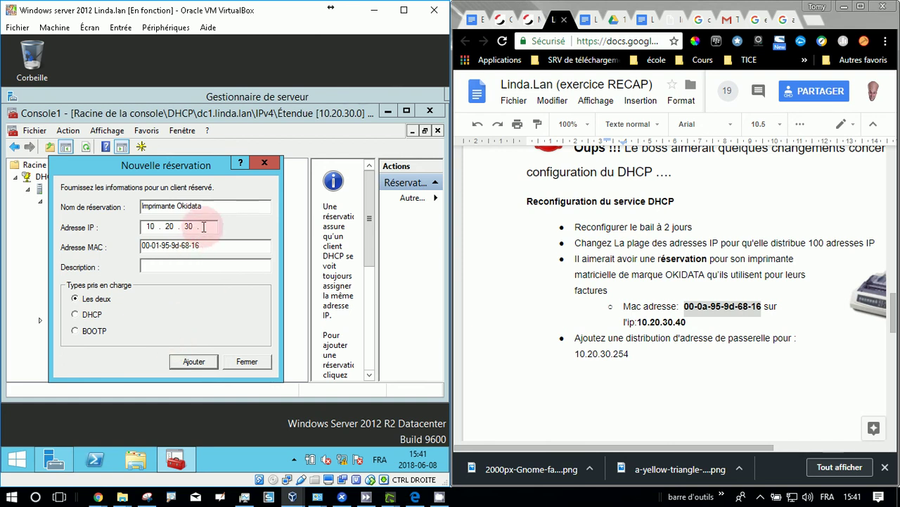
pyautogui.click(540, 299)
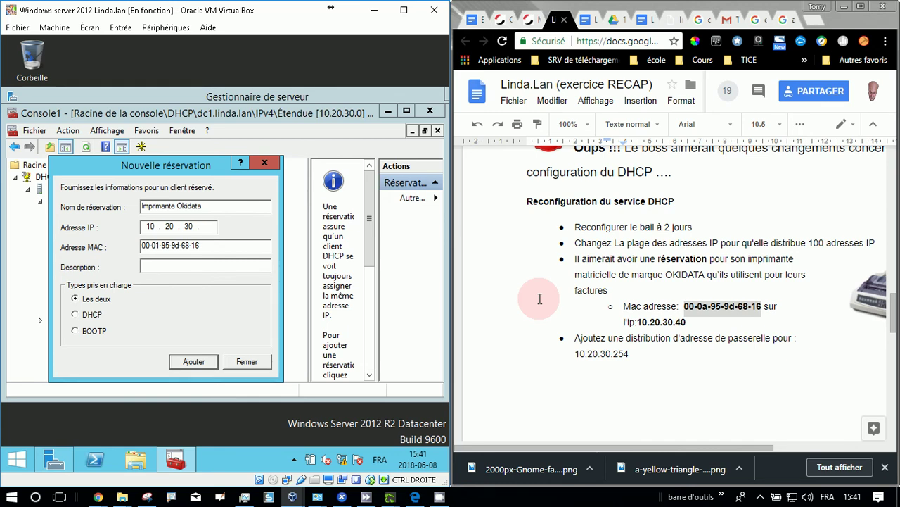
pyautogui.write('0')
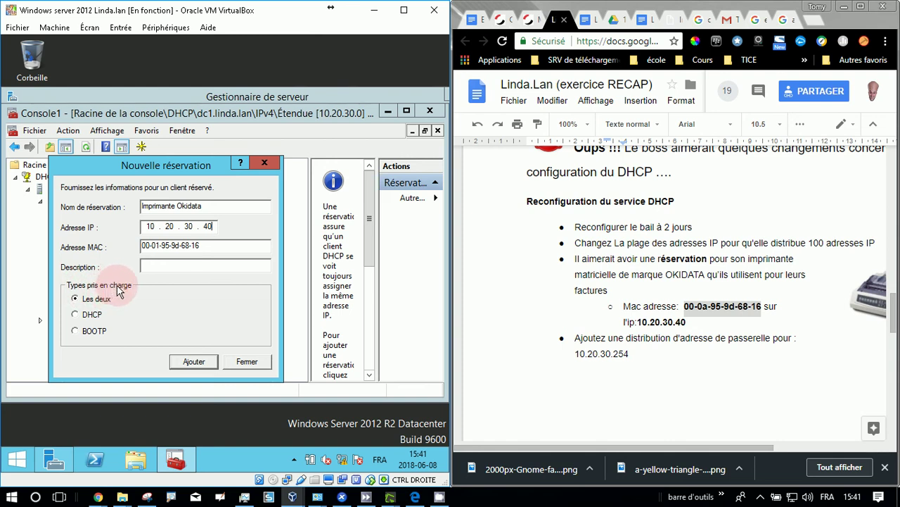
pyautogui.click(148, 264)
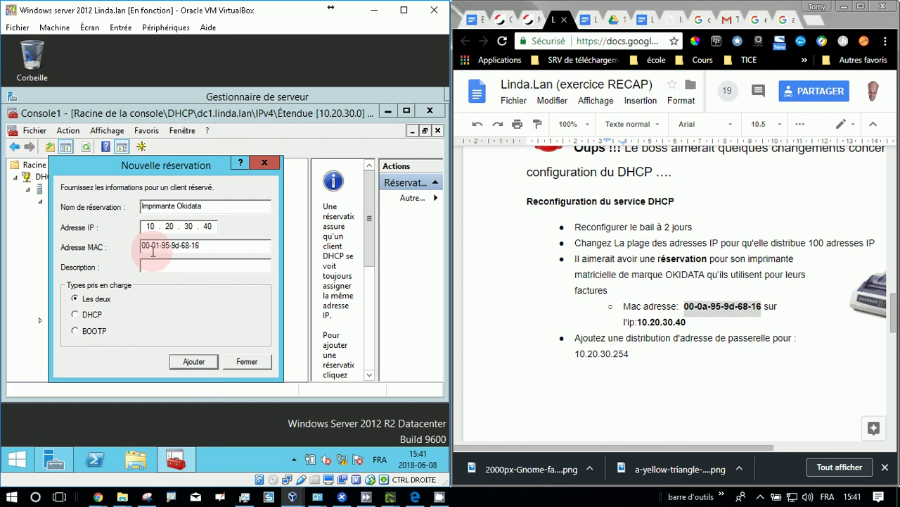
pyautogui.click(152, 251)
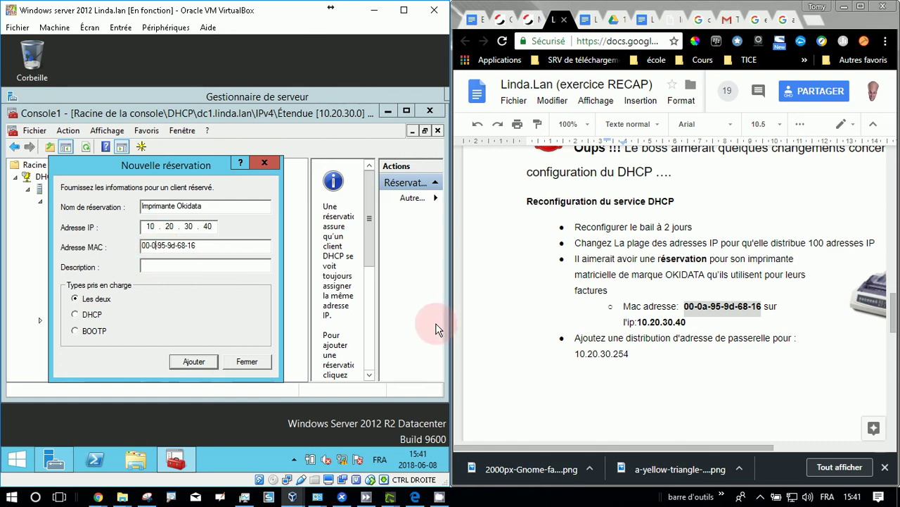
pyautogui.write('a-')
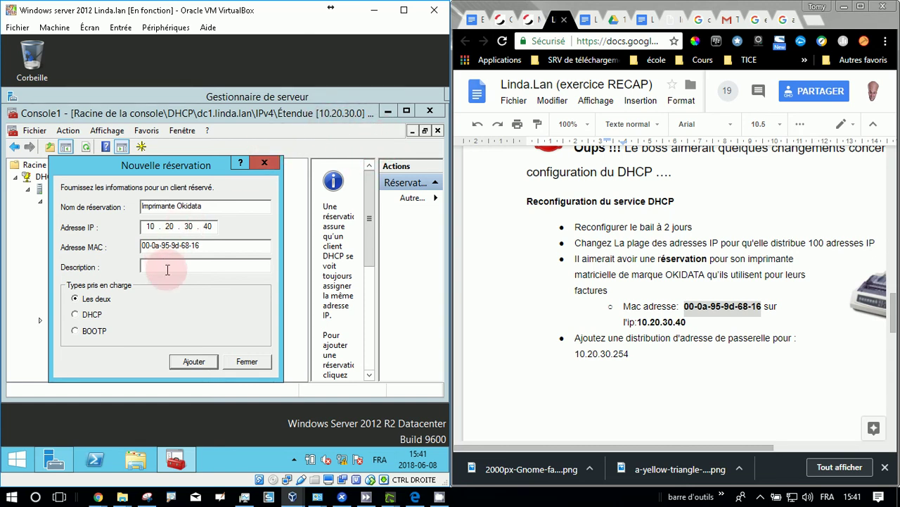
pyautogui.click(169, 267)
pyautogui.moveTo(205, 206); pyautogui.dragTo(103, 223)
pyautogui.hotkey('ctrl', 'c')
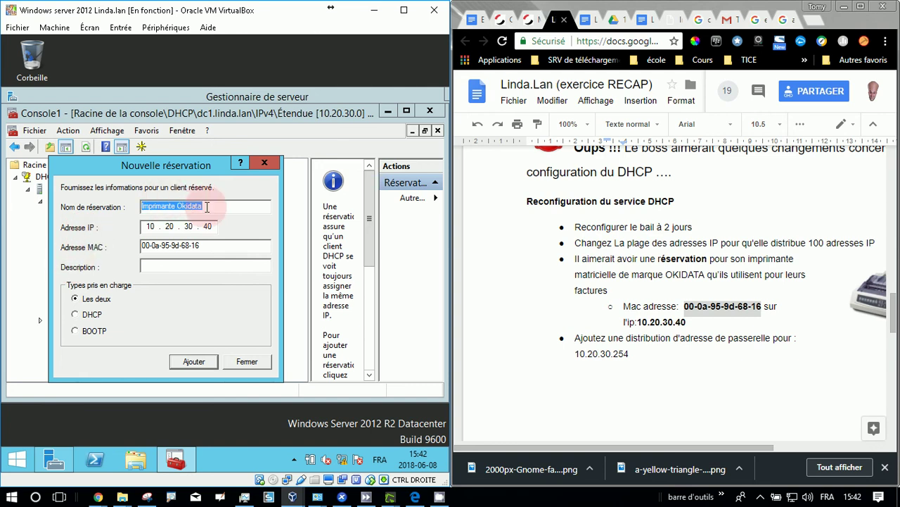
pyautogui.click(151, 266)
# Paste 'Imprimante Okidata' as the description, keep both client types ('Les deux'), and add the reservation
pyautogui.hotkey('ctrl', 'v')
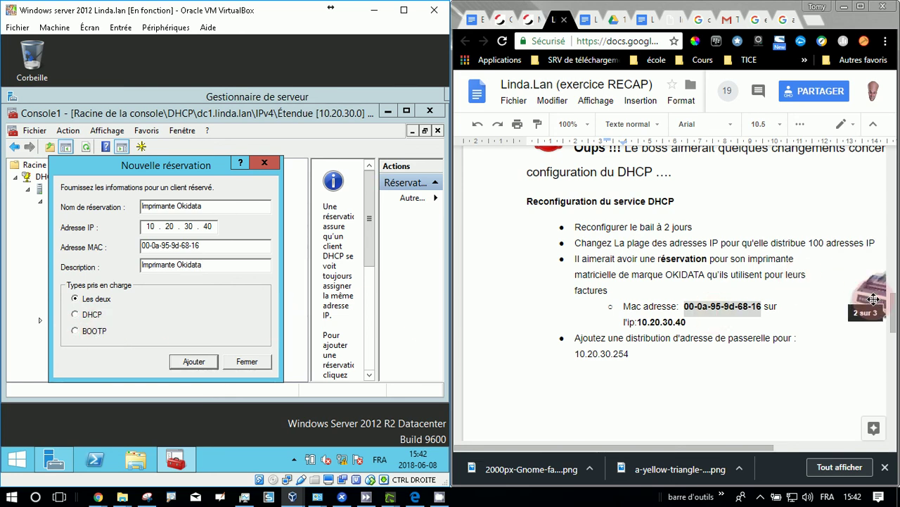
pyautogui.click(75, 331)
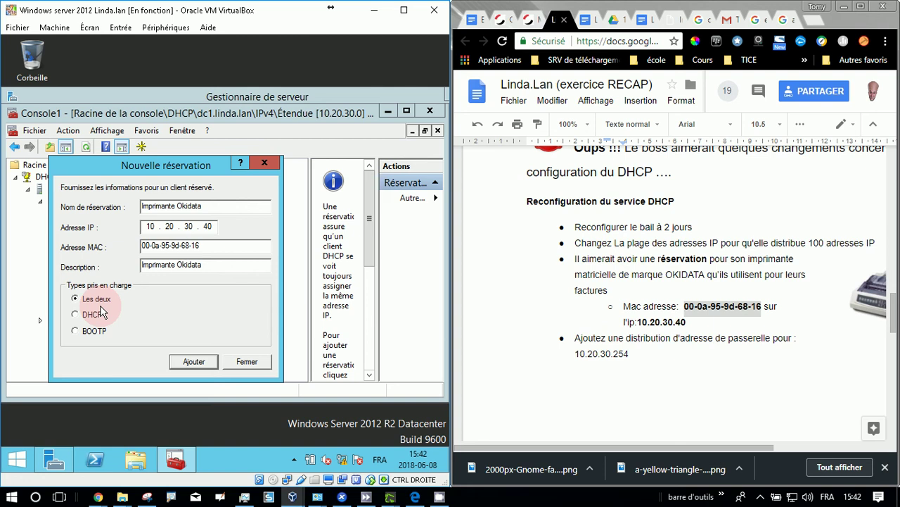
pyautogui.click(193, 361)
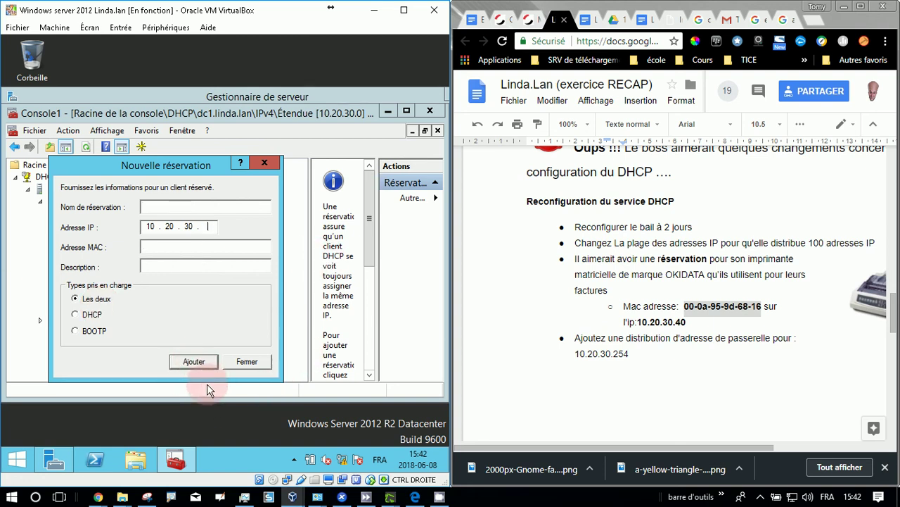
# Close the reservation form, expand Réservations, and open then close the Okidata reservation's options
pyautogui.click(247, 361)
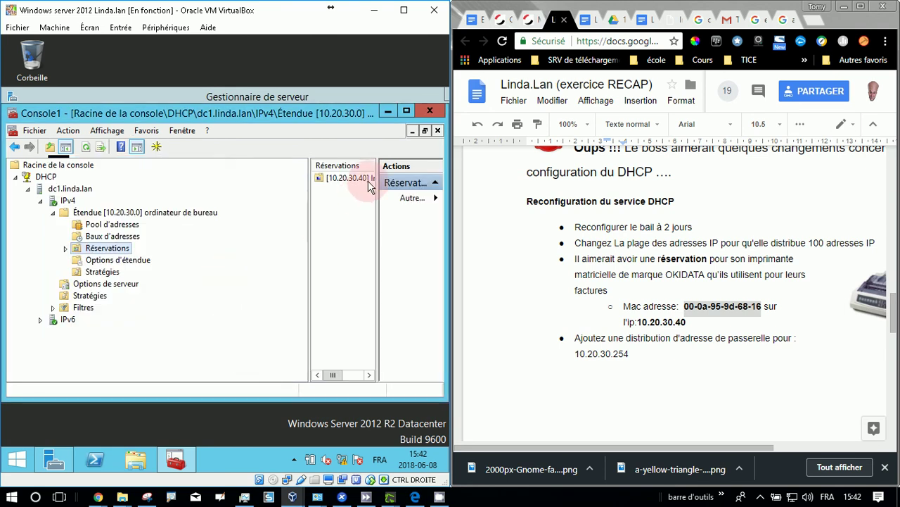
pyautogui.click(366, 179)
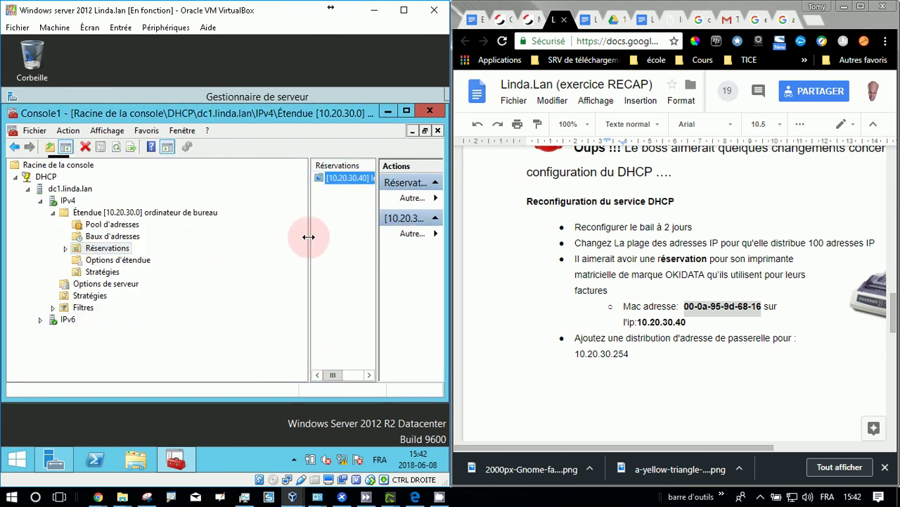
pyautogui.moveTo(309, 236); pyautogui.dragTo(183, 240)
pyautogui.doubleClick(220, 177)
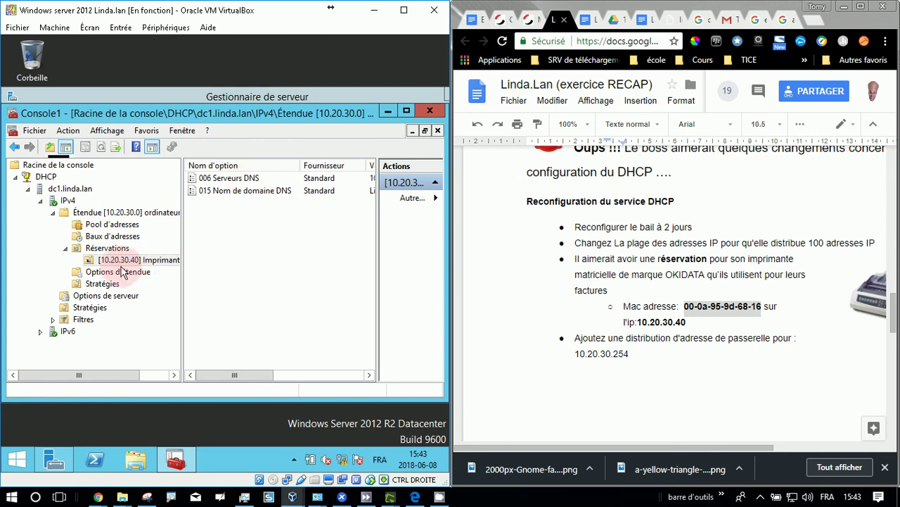
pyautogui.moveTo(233, 375)
pyautogui.mouseDown()
pyautogui.moveTo(346, 378)
pyautogui.moveTo(217, 368)
pyautogui.mouseUp()
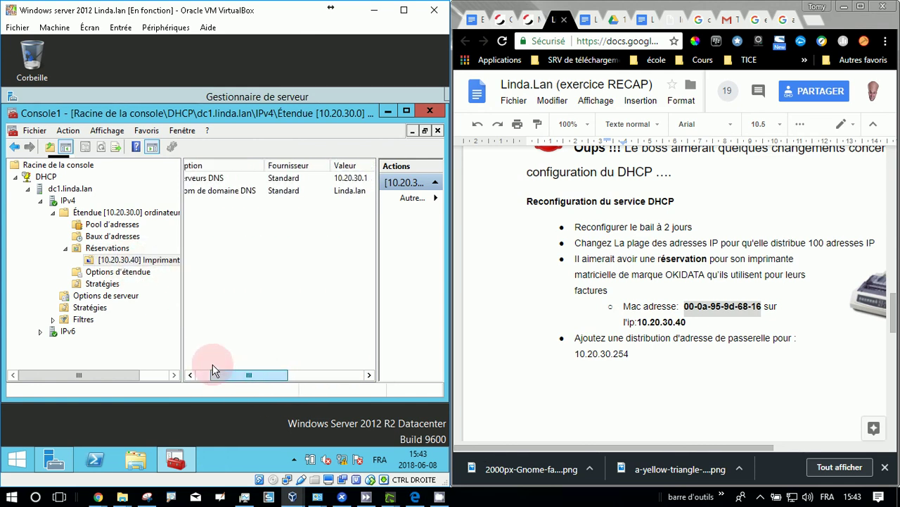
pyautogui.rightClick(136, 259)
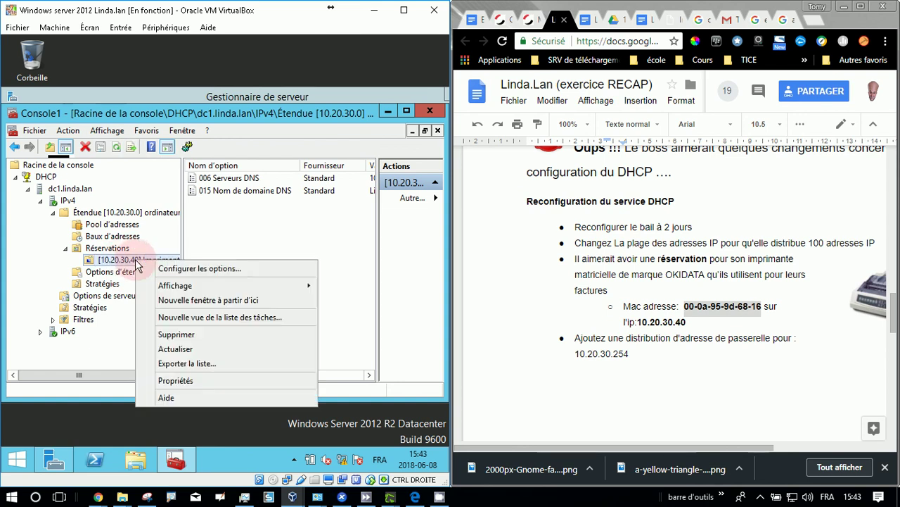
pyautogui.click(214, 269)
pyautogui.click(259, 40)
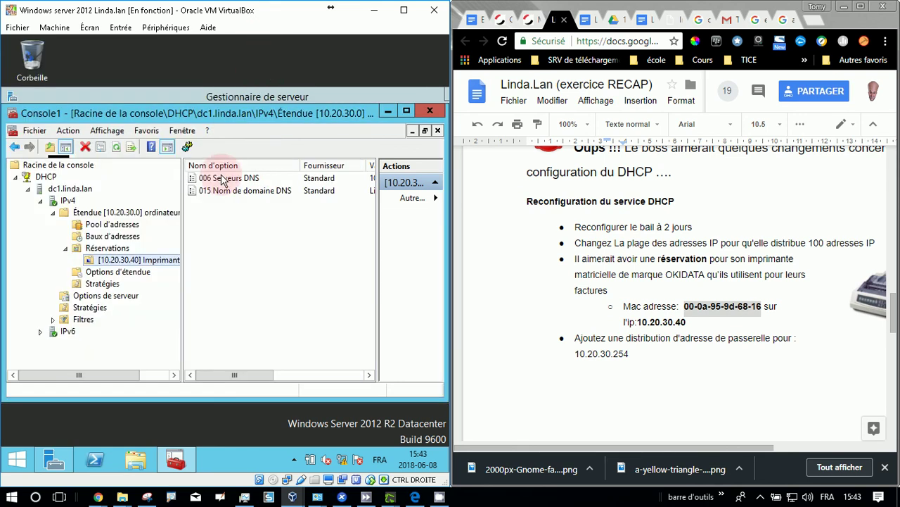
# List the scope's reservations, widen the name column, and review the Okidata reservation's standard and advanced options
pyautogui.click(107, 248)
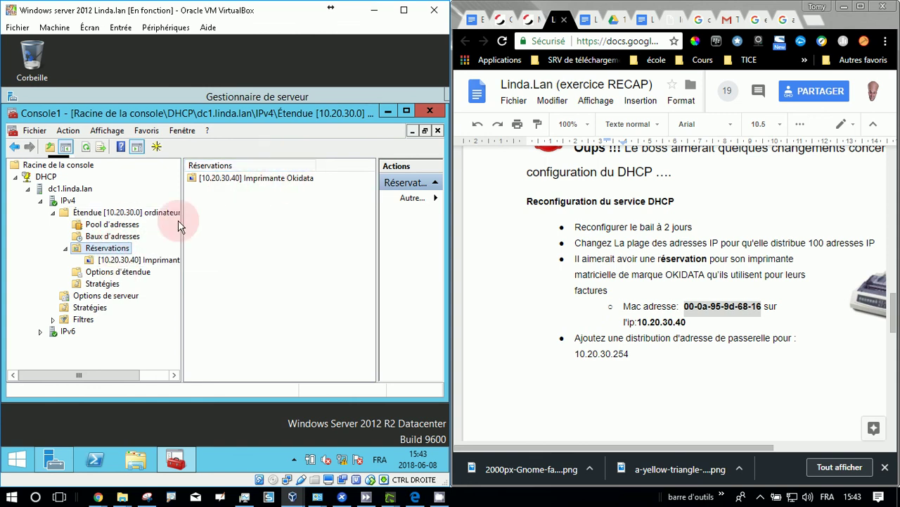
pyautogui.rightClick(270, 176)
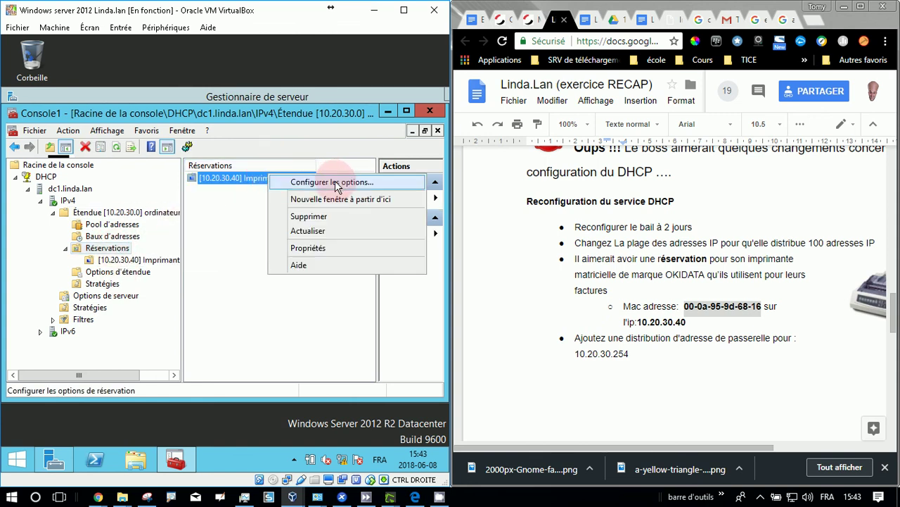
pyautogui.click(227, 187)
pyautogui.moveTo(316, 165); pyautogui.dragTo(366, 165)
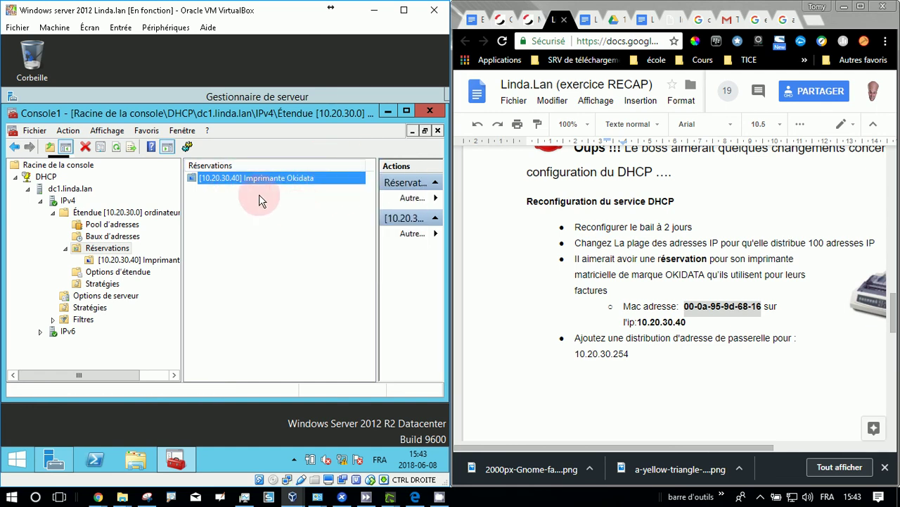
pyautogui.click(305, 181)
pyautogui.doubleClick(305, 182)
pyautogui.moveTo(242, 375); pyautogui.dragTo(95, 271)
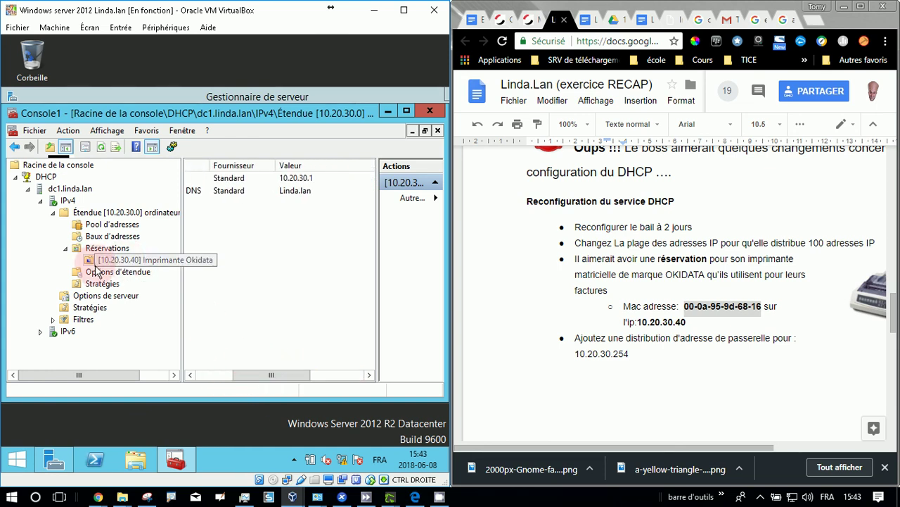
pyautogui.click(106, 248)
pyautogui.click(102, 259)
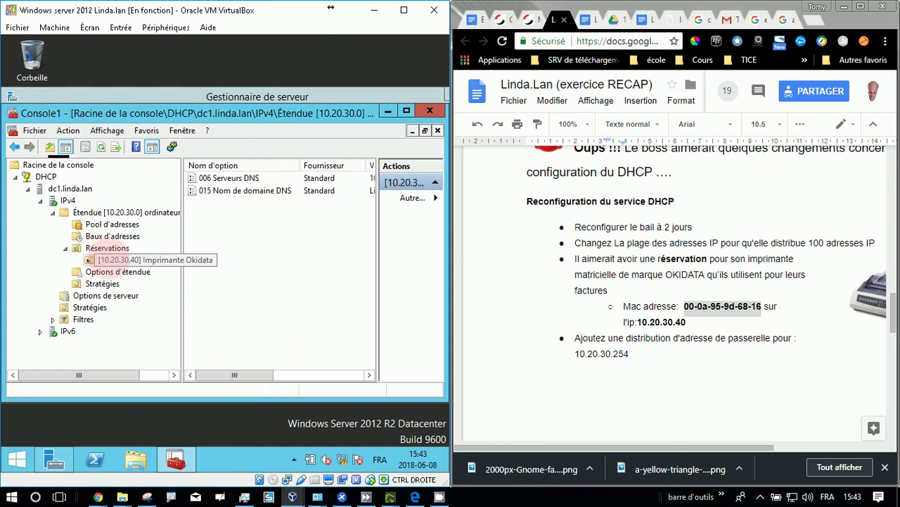
pyautogui.rightClick(113, 259)
pyautogui.click(198, 269)
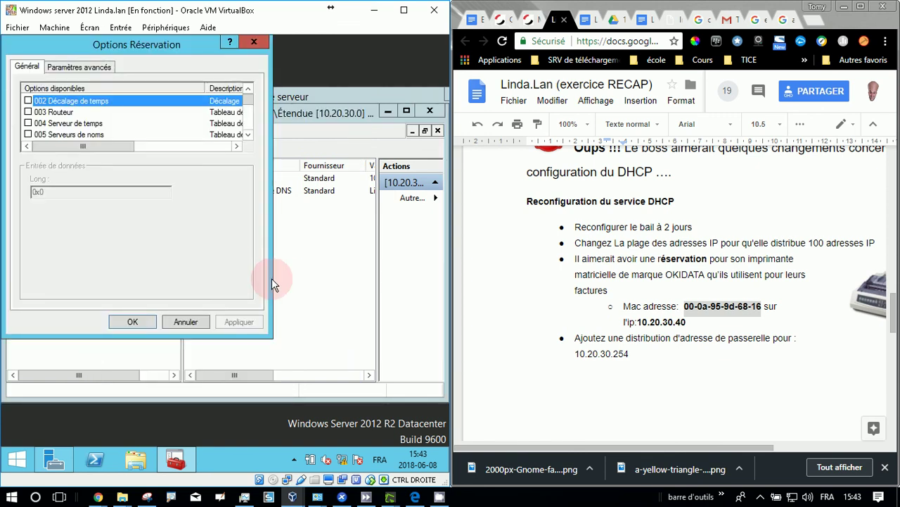
pyautogui.click(83, 66)
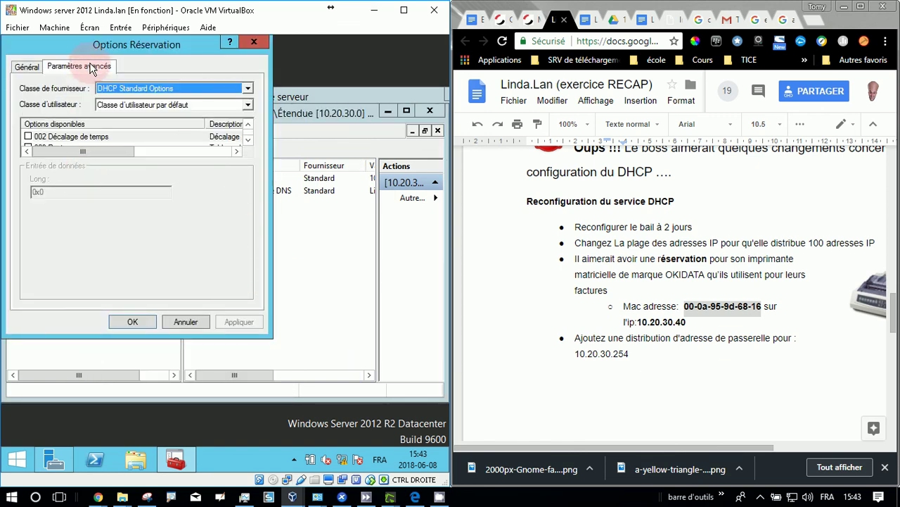
pyautogui.click(254, 41)
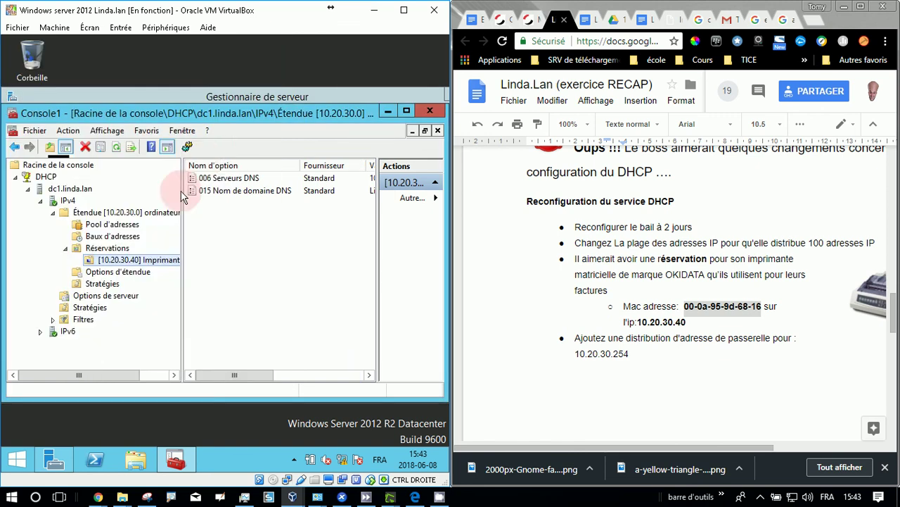
# Reselect [10.20.30.40] Imprimante Okidata and reopen, then cancel, its Configurer les options dialog
pyautogui.click(106, 247)
pyautogui.click(252, 179)
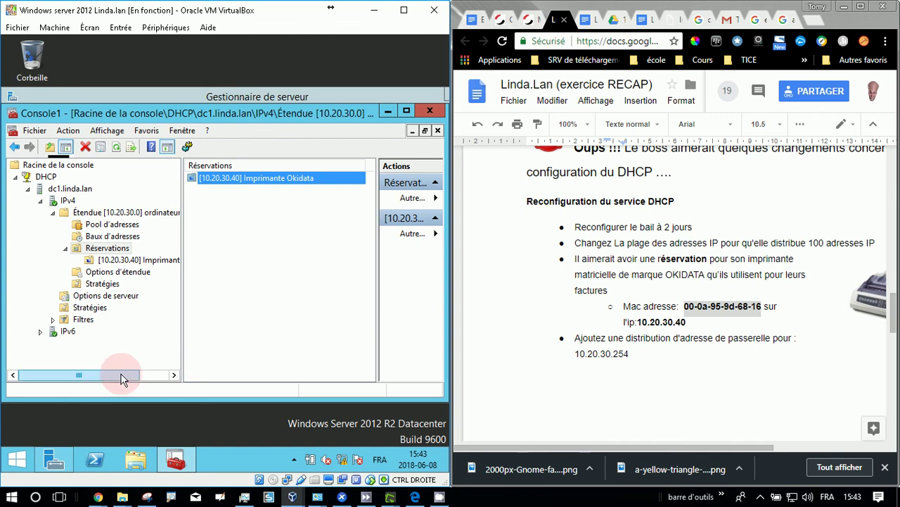
pyautogui.moveTo(120, 375); pyautogui.dragTo(140, 375)
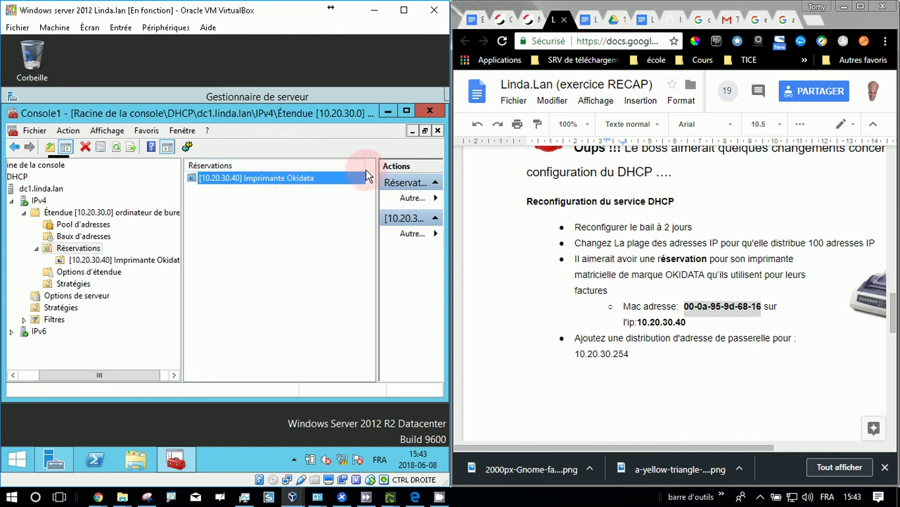
pyautogui.click(117, 265)
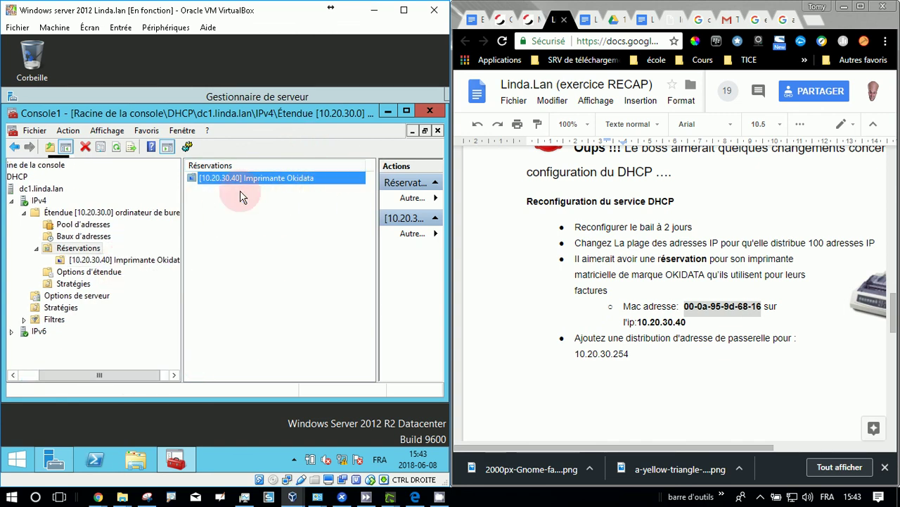
pyautogui.rightClick(257, 181)
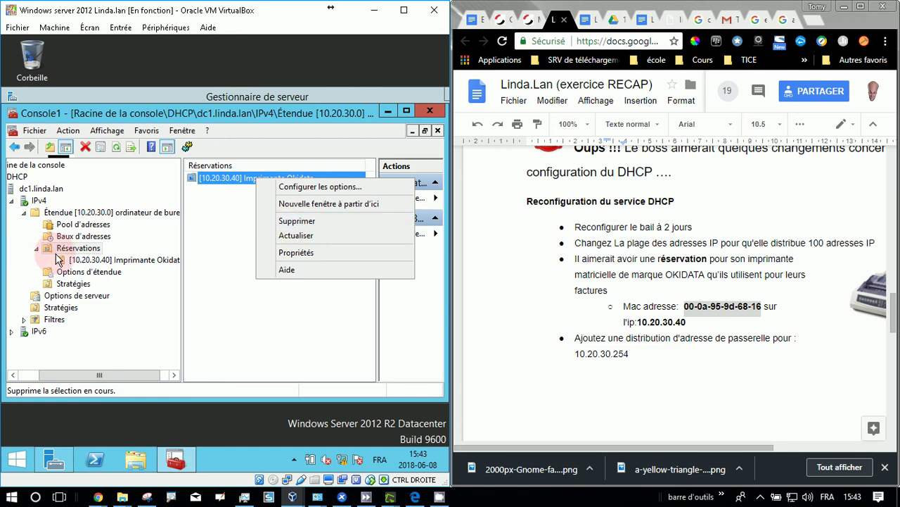
pyautogui.click(173, 259)
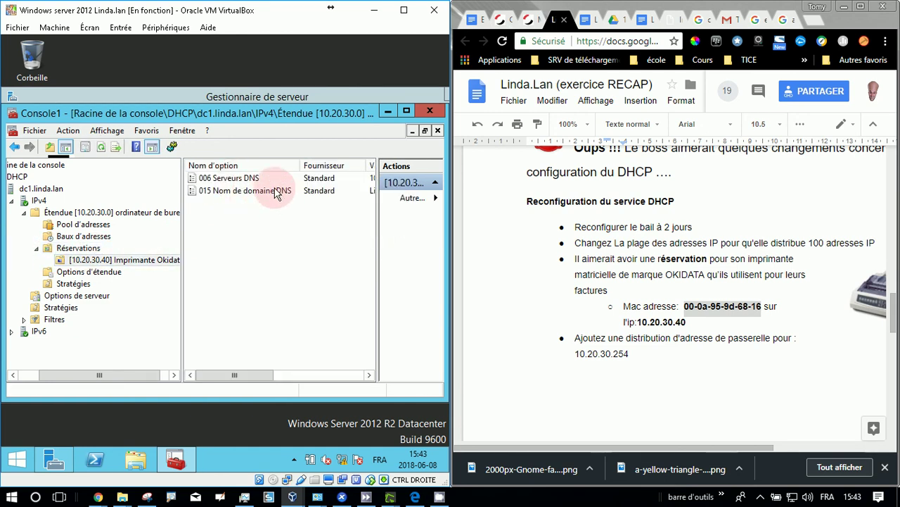
pyautogui.moveTo(241, 376); pyautogui.dragTo(216, 378)
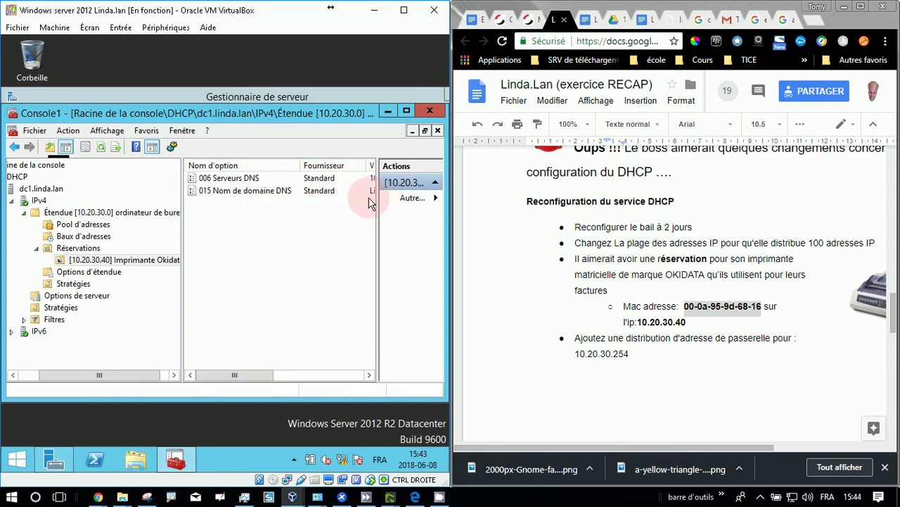
pyautogui.rightClick(126, 260)
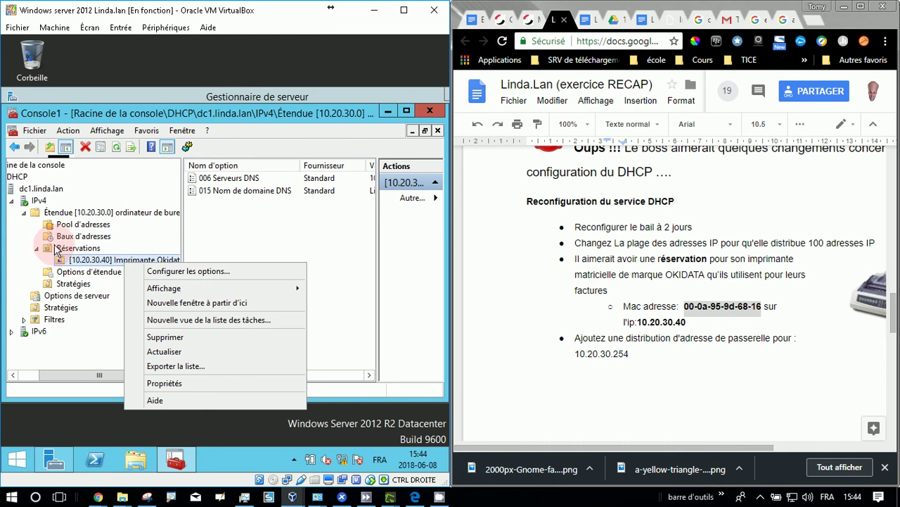
pyautogui.rightClick(56, 237)
pyautogui.click(71, 259)
pyautogui.rightClick(141, 260)
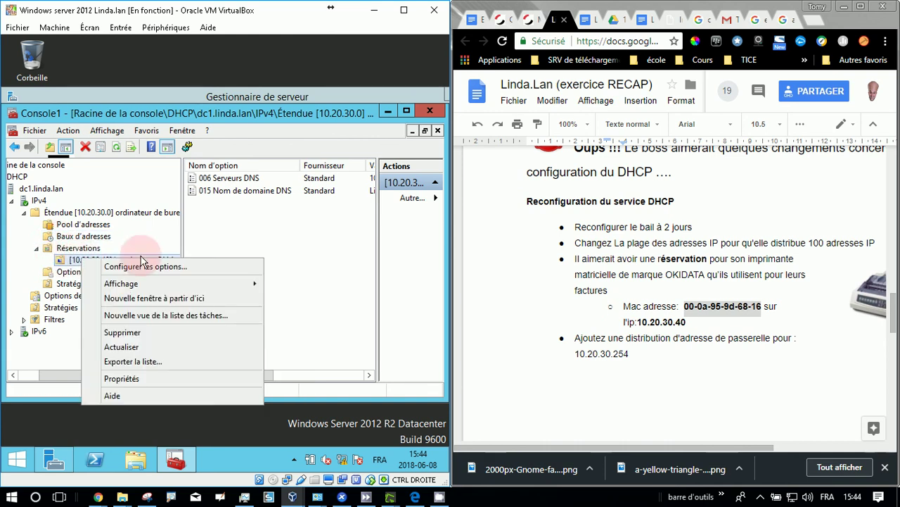
pyautogui.click(149, 267)
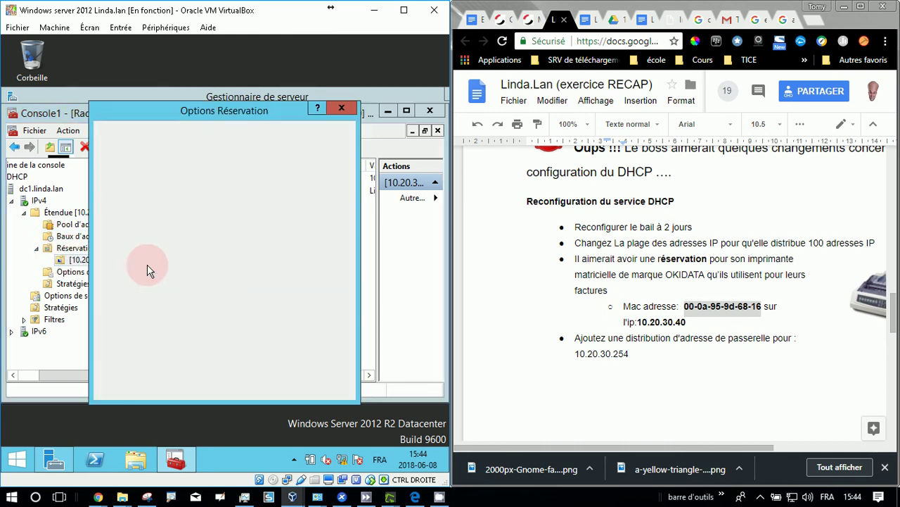
pyautogui.click(184, 323)
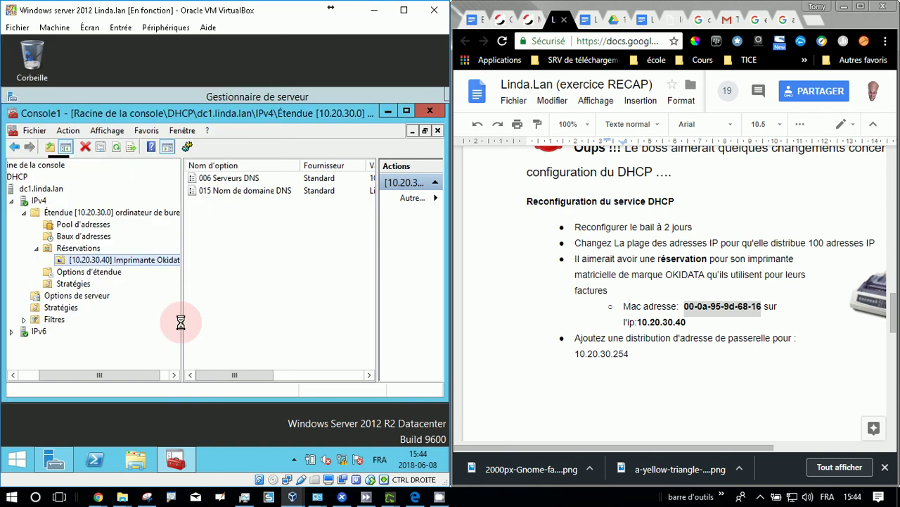
pyautogui.rightClick(134, 260)
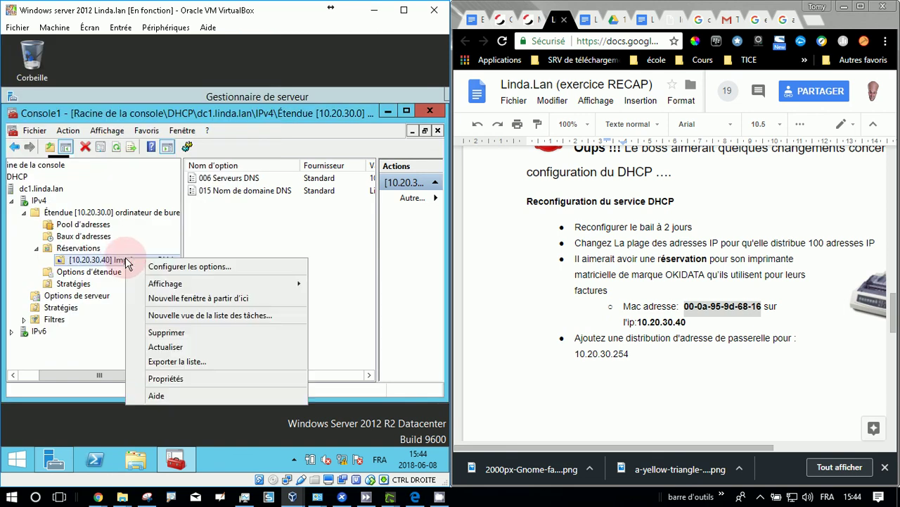
# Scroll through the Okidata reservation's options and close the dialog without adding any
pyautogui.click(174, 264)
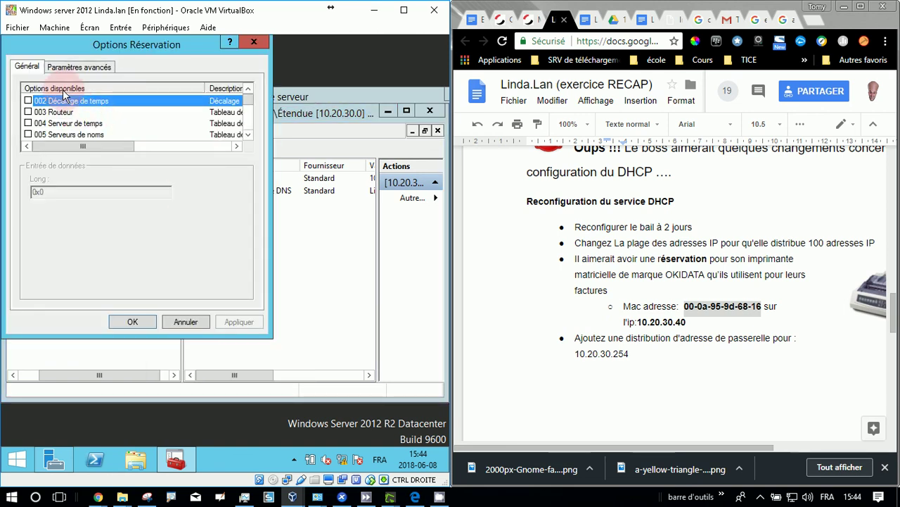
pyautogui.moveTo(82, 146); pyautogui.dragTo(113, 181)
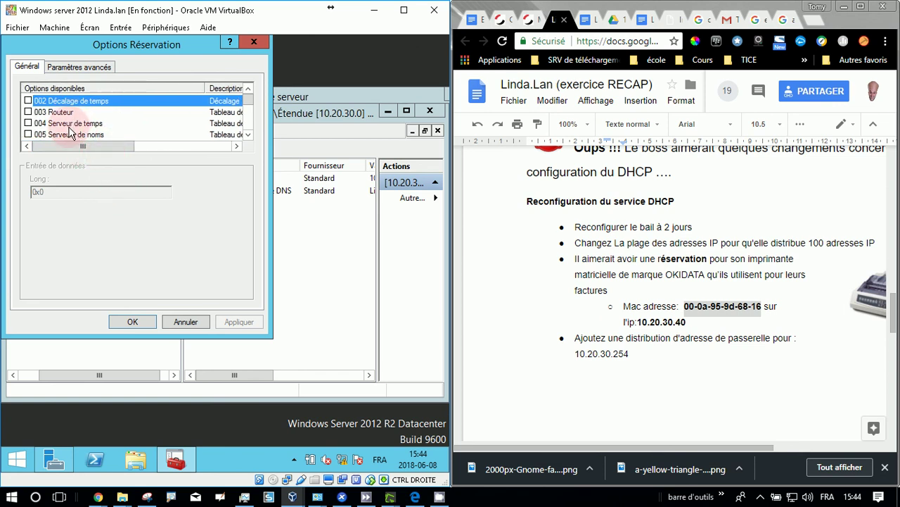
pyautogui.scroll(-4, 74, 134)
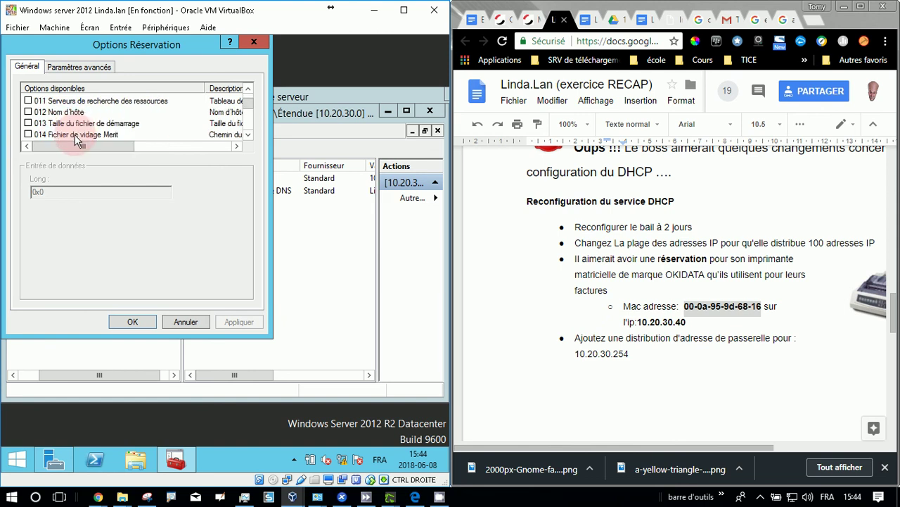
pyautogui.scroll(-5, 77, 139)
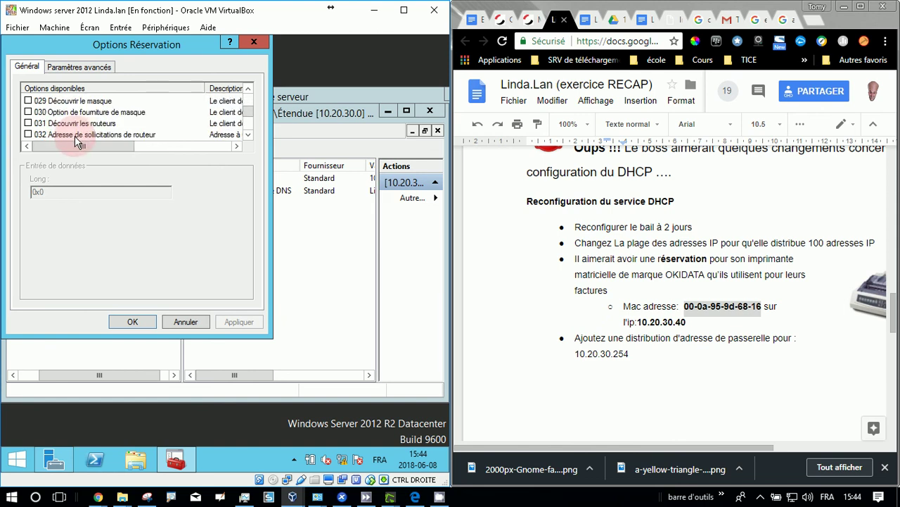
pyautogui.scroll(2, 75, 137)
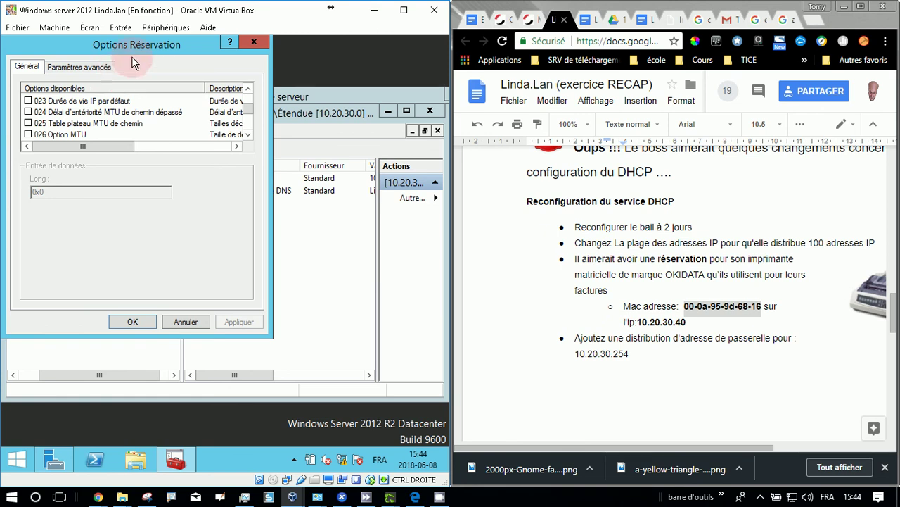
pyautogui.click(254, 42)
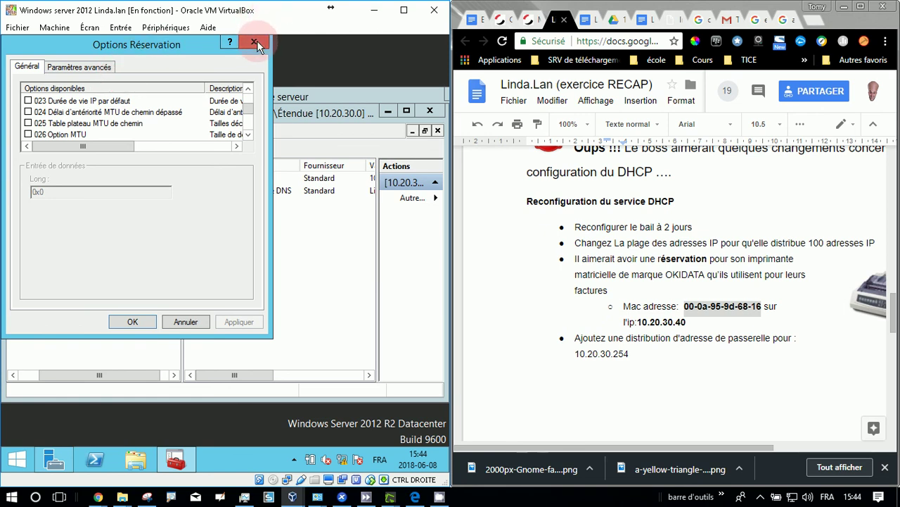
pyautogui.click(139, 259)
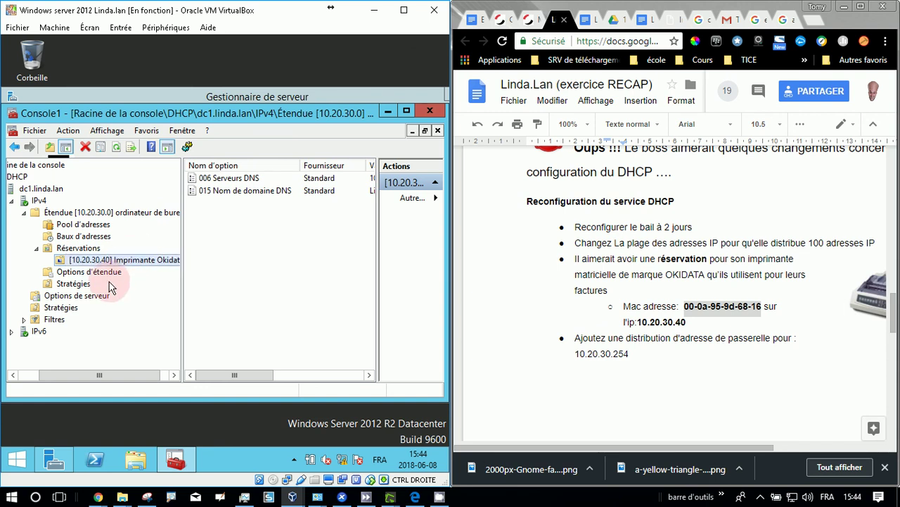
# Highlight the gateway-address task in the instructions document and bring up the VM previews
pyautogui.click(587, 343)
pyautogui.moveTo(587, 343); pyautogui.dragTo(711, 392)
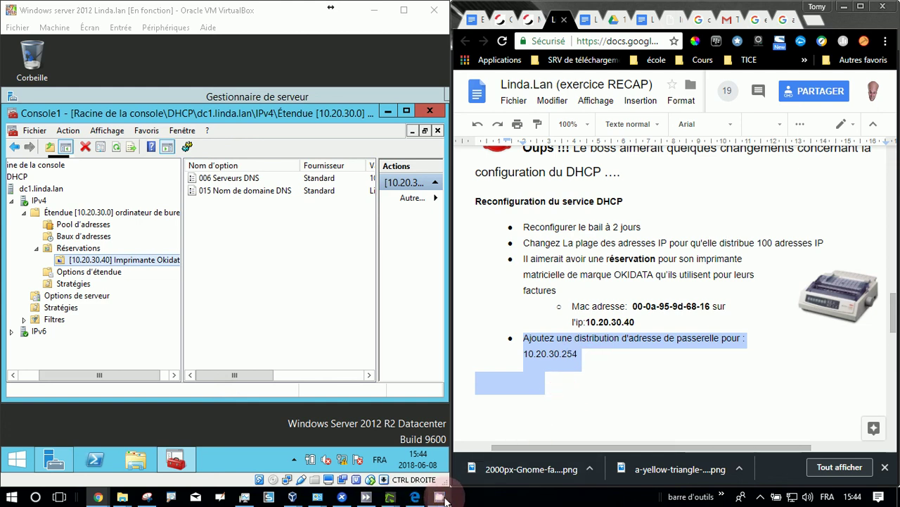
pyautogui.click(292, 497)
# Switch to the Windows 7 client and clear its command prompt with cls
pyautogui.click(110, 445)
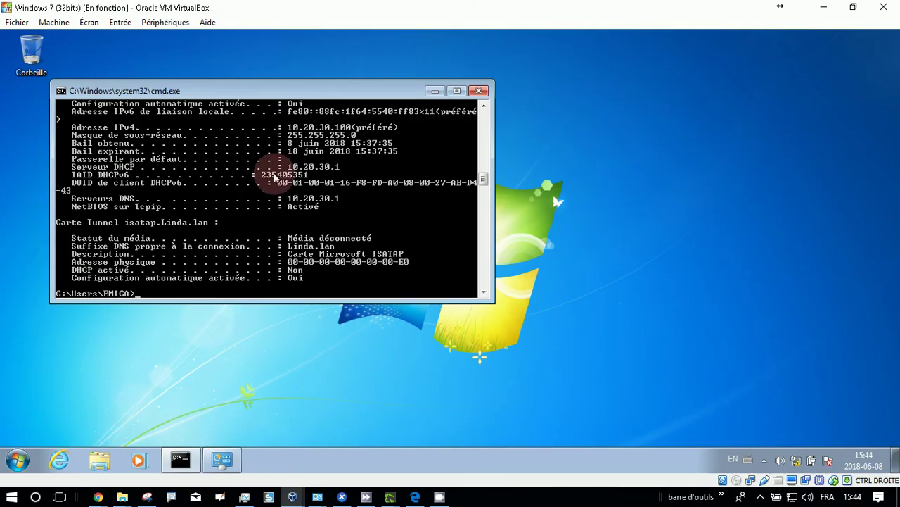
pyautogui.scroll(1, 283, 210)
pyautogui.scroll(8, 283, 210)
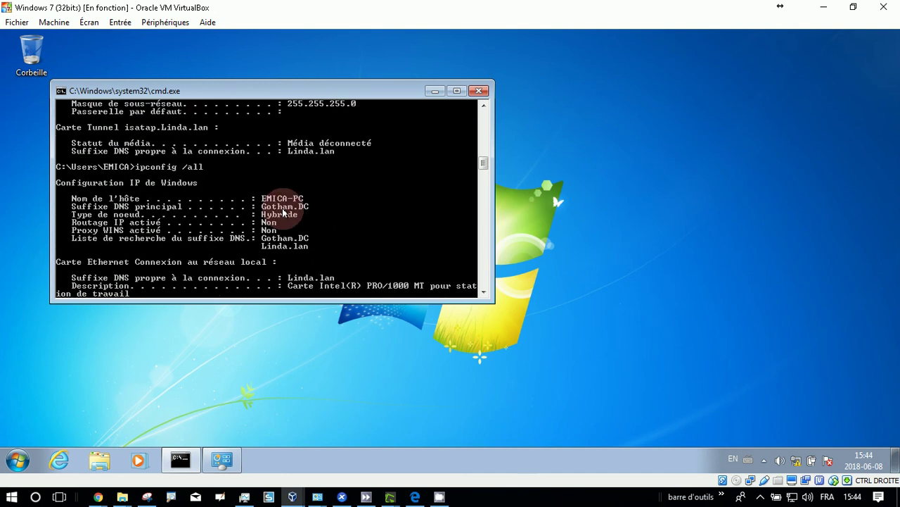
pyautogui.scroll(-10, 283, 211)
pyautogui.scroll(-5, 281, 210)
pyautogui.write('ipcofniog')
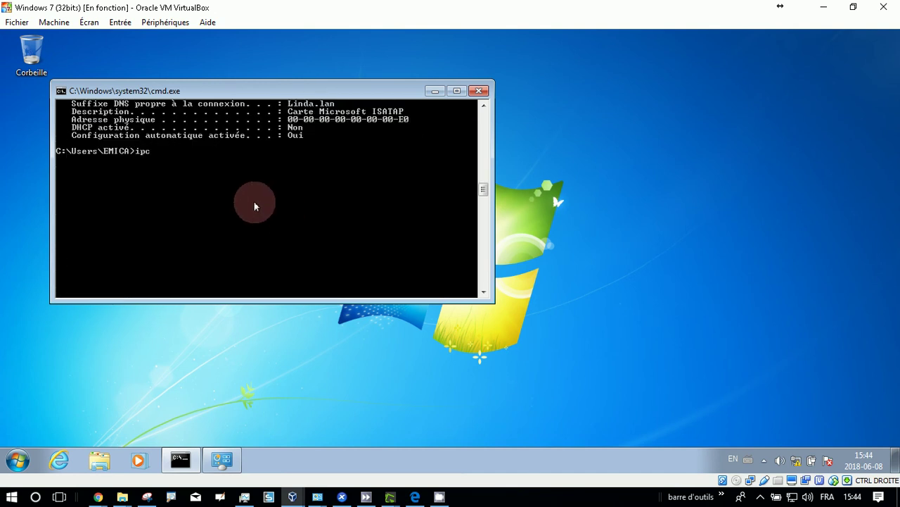
pyautogui.press('BackSpace')
pyautogui.press('BackSpace')
pyautogui.press('BackSpace')
pyautogui.press('BackSpace')
pyautogui.press('BackSpace')
pyautogui.press('BackSpace')
pyautogui.press('BackSpace')
pyautogui.press('BackSpace')
pyautogui.press('BackSpace')
pyautogui.write('cls')
pyautogui.press('Return')
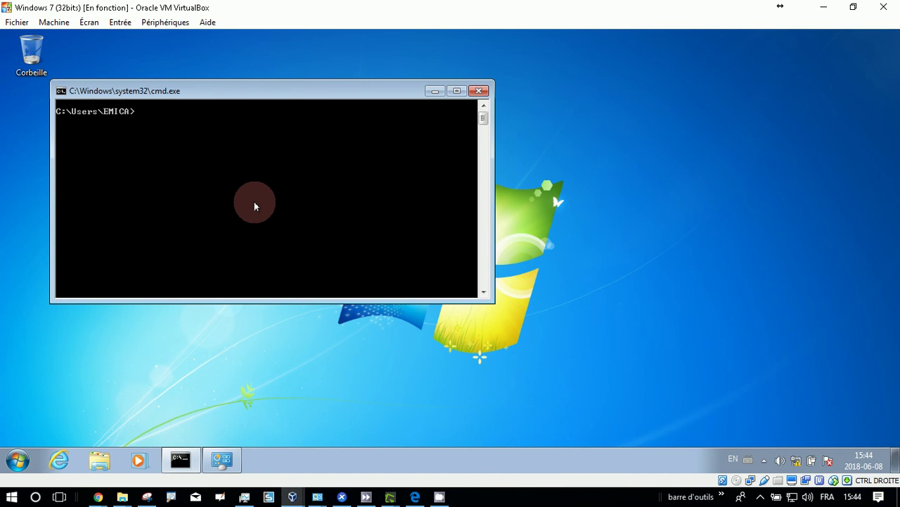
# Run ipconfig to confirm 10.20.30.100 with no default gateway, then return to the server VM
pyautogui.write('ipconfig')
pyautogui.press('Return')
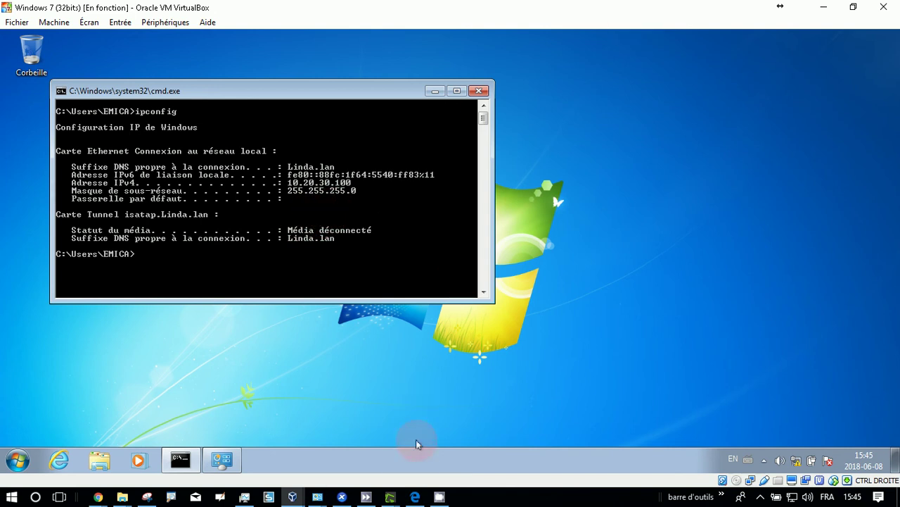
pyautogui.click(294, 497)
pyautogui.click(512, 451)
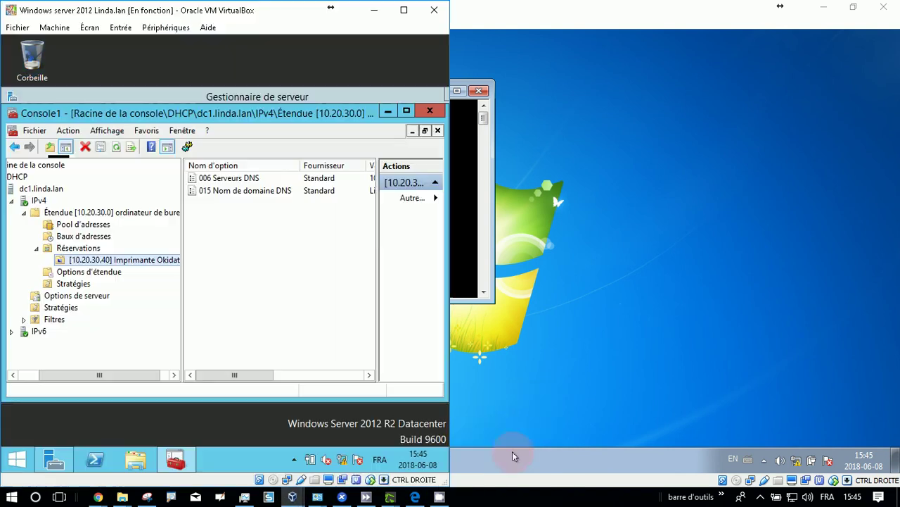
# Add scope option 003 Routeur with gateway 10.20.30.254 to scope 10.20.30.0
pyautogui.click(84, 274)
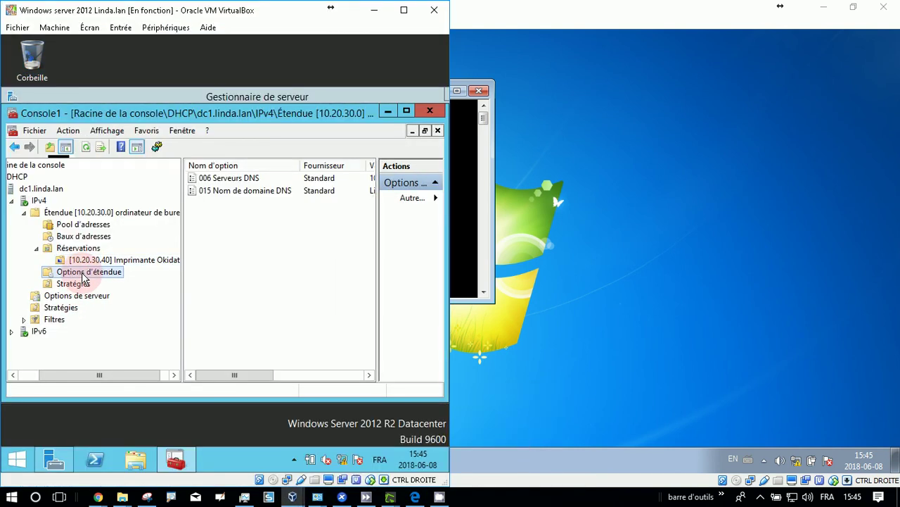
pyautogui.rightClick(85, 275)
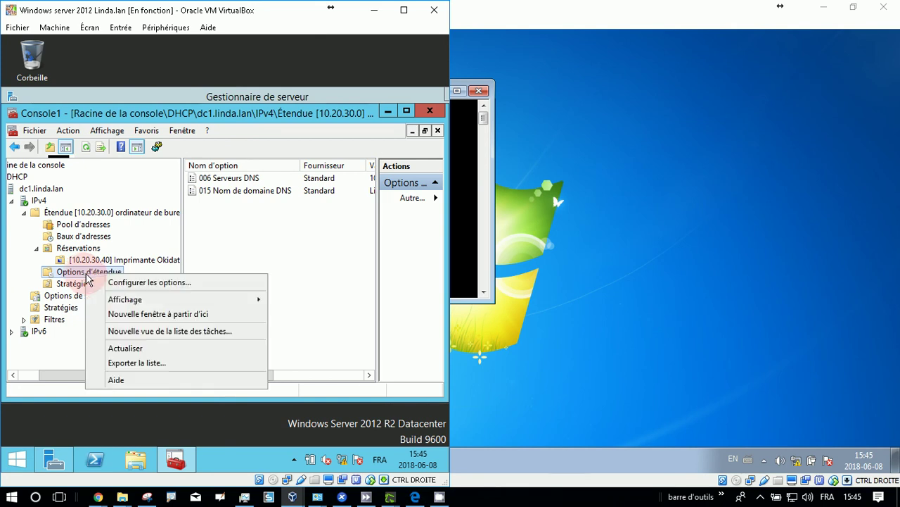
pyautogui.click(137, 282)
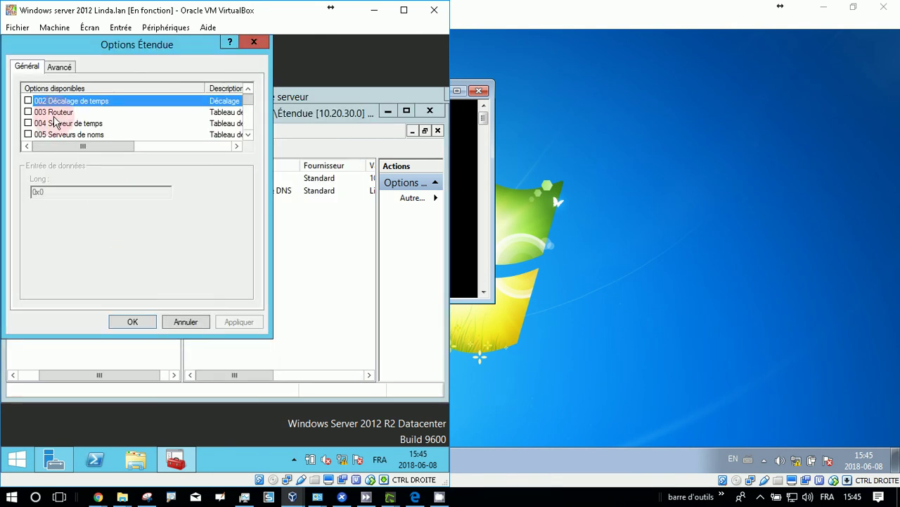
pyautogui.click(50, 116)
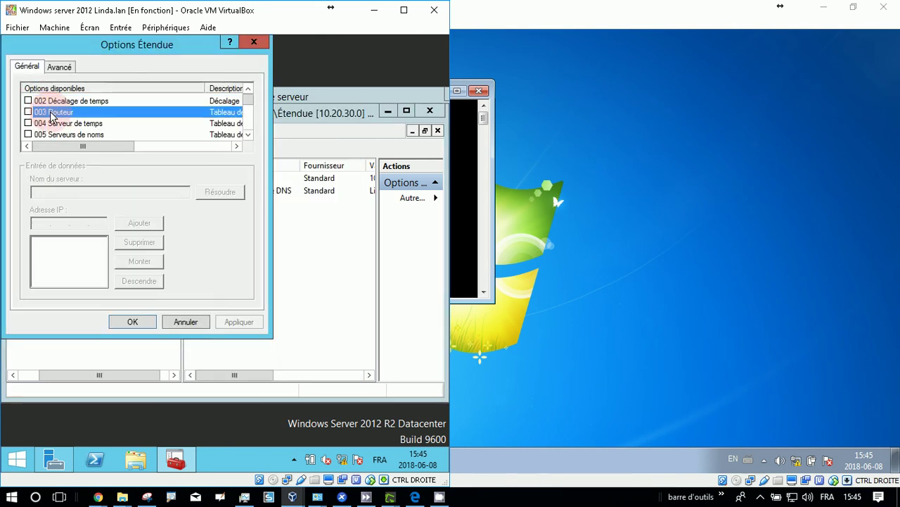
pyautogui.click(28, 112)
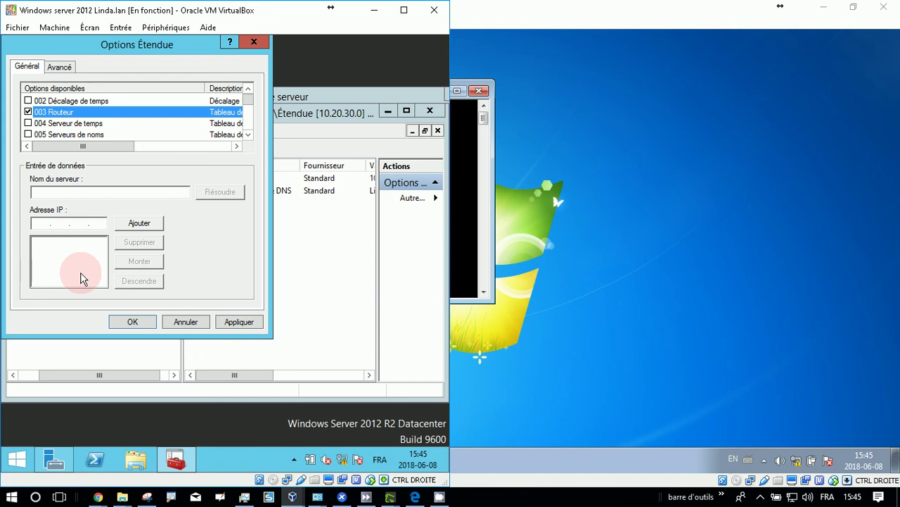
pyautogui.click(44, 223)
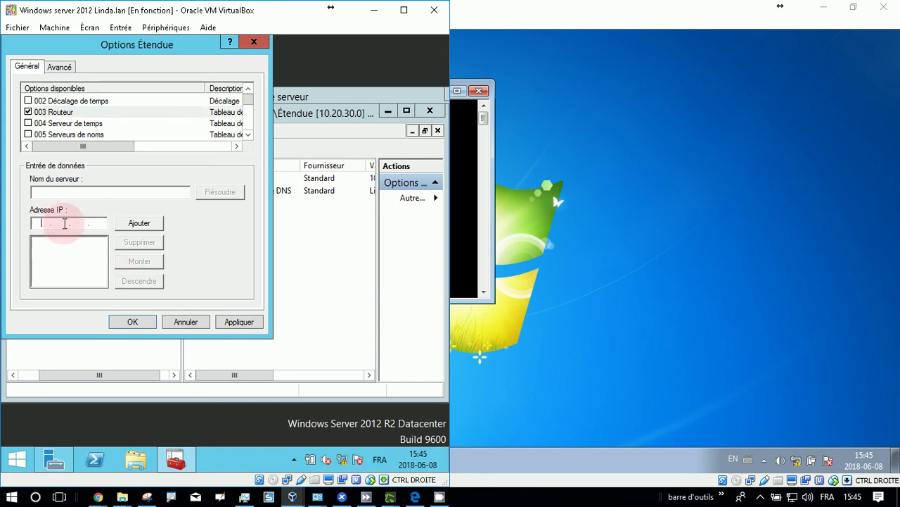
pyautogui.write('10.1')
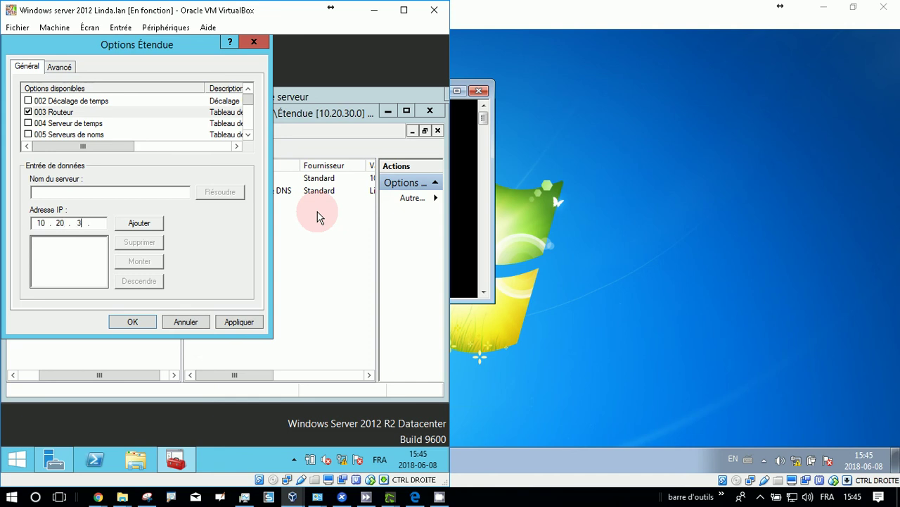
pyautogui.write('0.30.254')
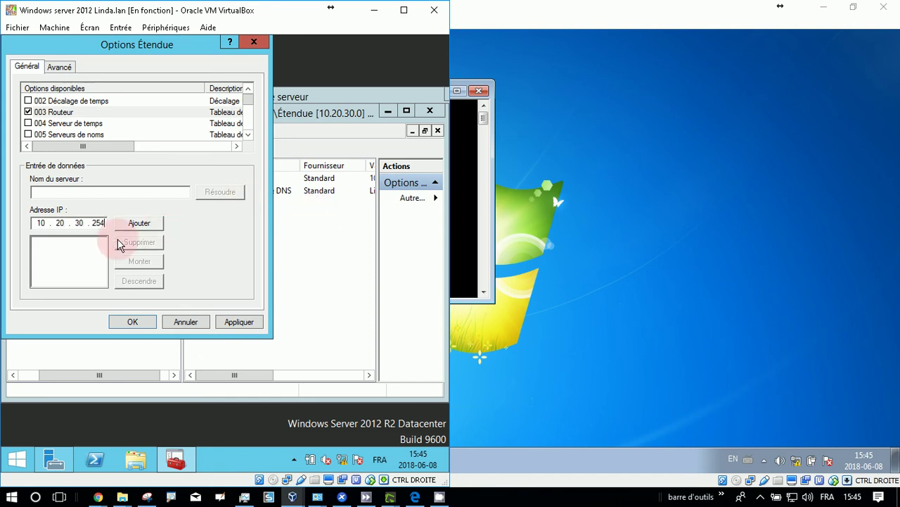
pyautogui.click(140, 223)
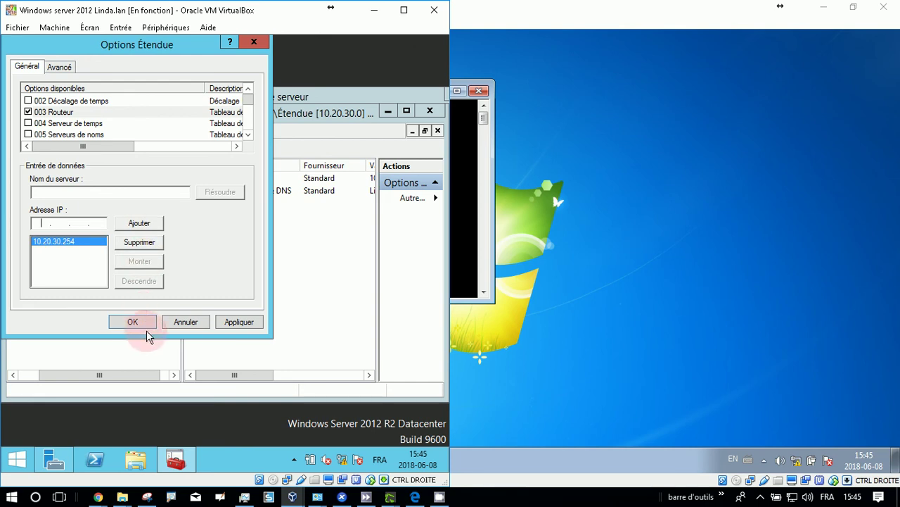
pyautogui.click(146, 321)
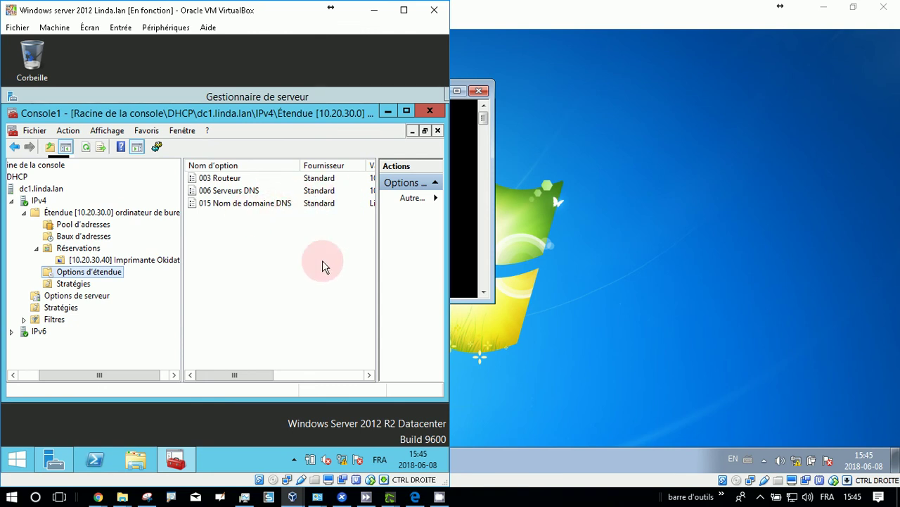
pyautogui.click(464, 217)
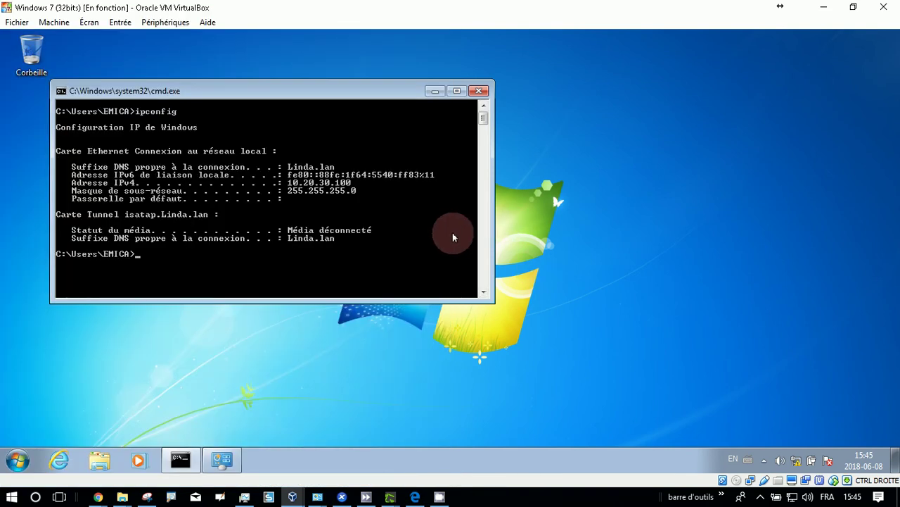
# Run ipconfig /renew on the Windows 7 client to get gateway 10.20.30.254, then minimize it
pyautogui.write('ipconfig /re')
pyautogui.press('BackSpace')
pyautogui.press('BackSpace')
pyautogui.press('BackSpace')
pyautogui.write('new')
pyautogui.press('Return')
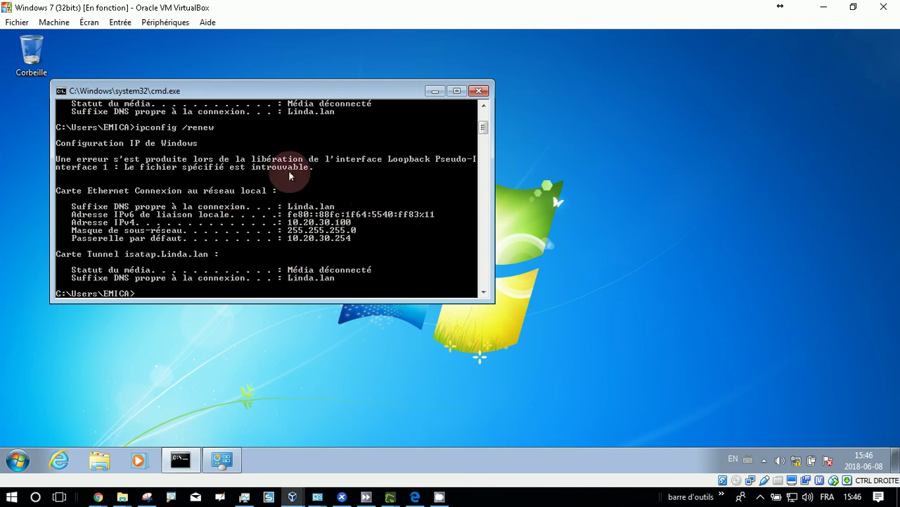
pyautogui.click(822, 7)
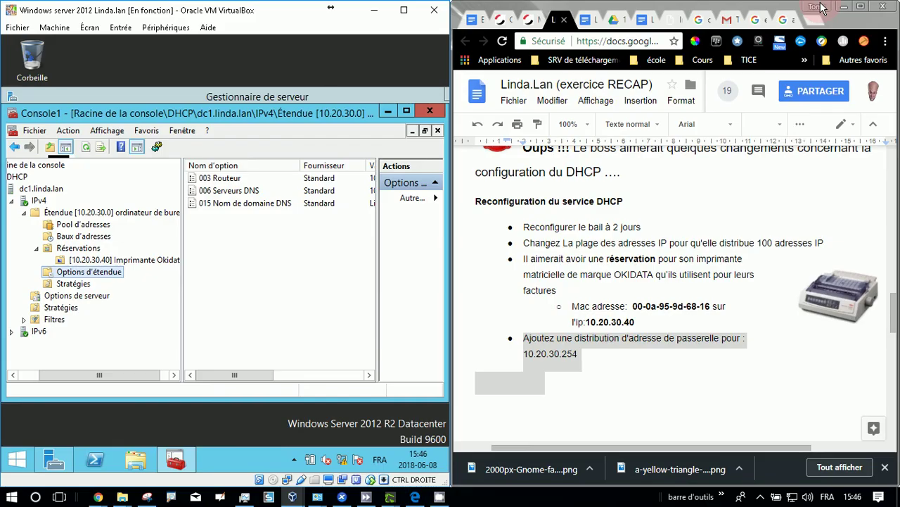
# Show the CamStudio recorder window from the notification area, with the recording still running
pyautogui.click(760, 498)
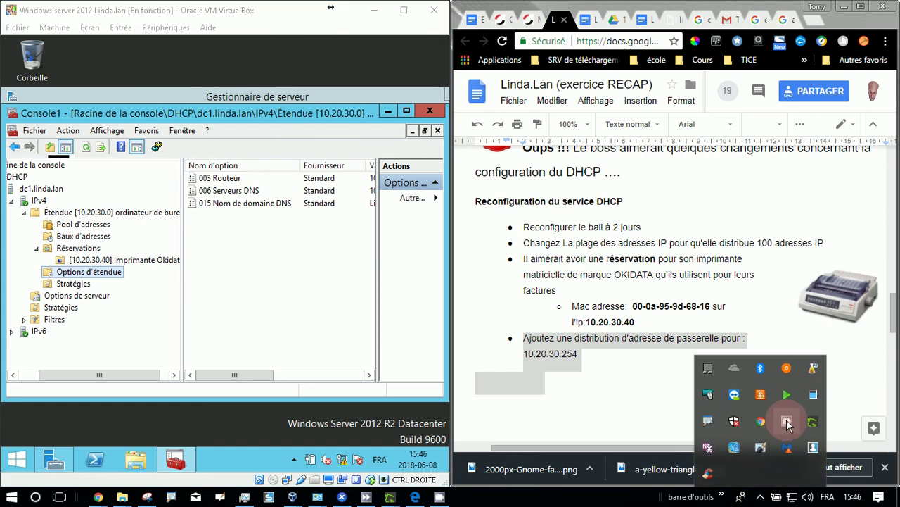
pyautogui.click(786, 422)
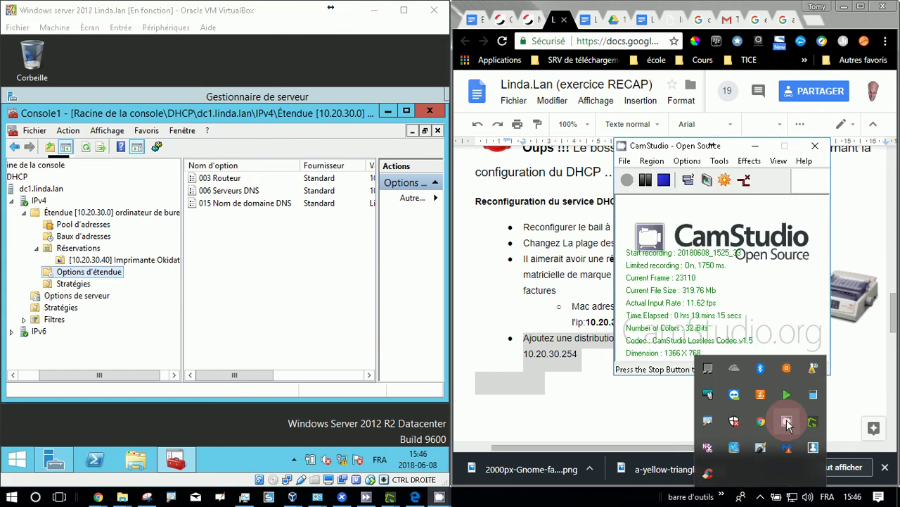
pyautogui.click(605, 274)
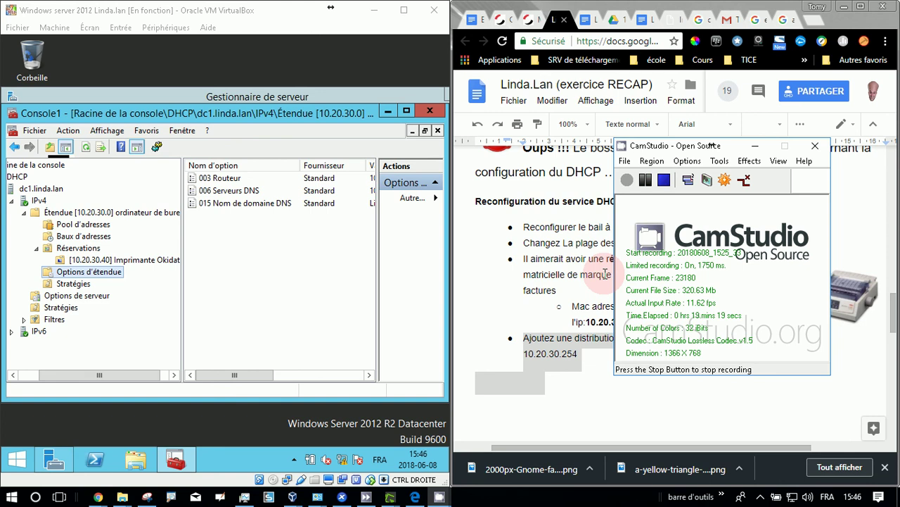